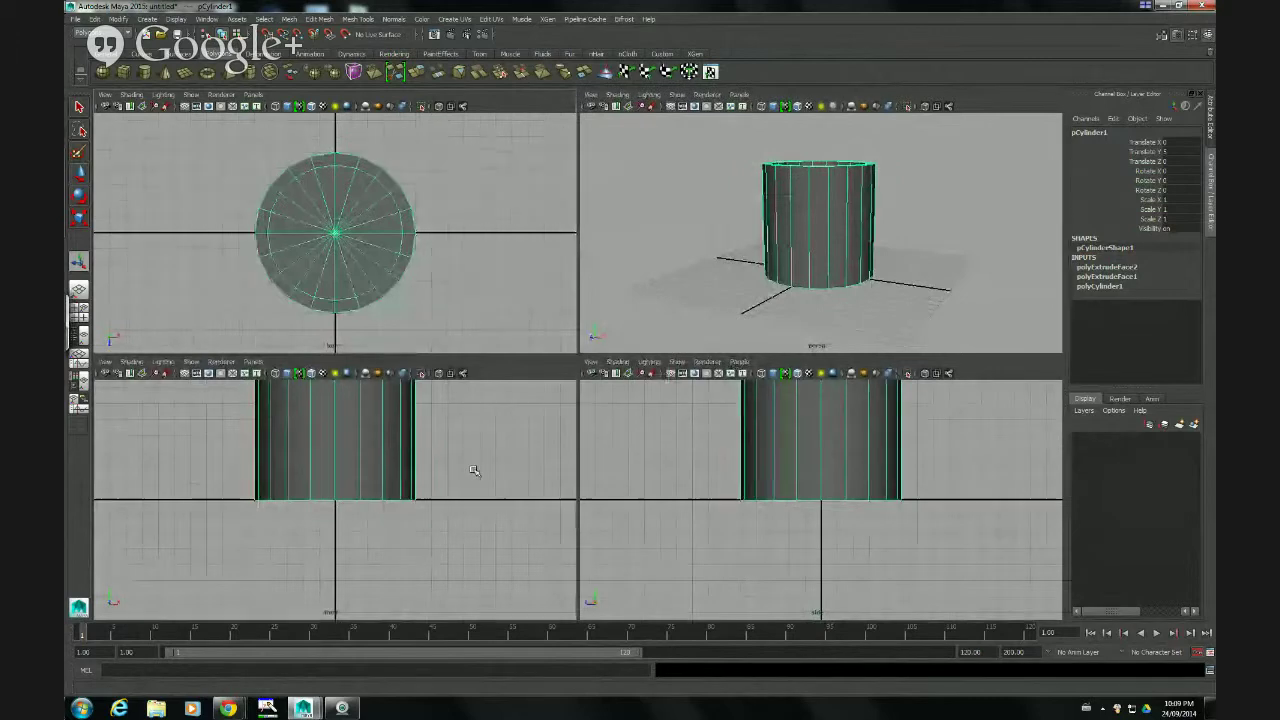
- Draw a cubic six-point CV curve in the front view, bulging outward from the cup's side as a handle profile
{"action": "key", "text": "space"}
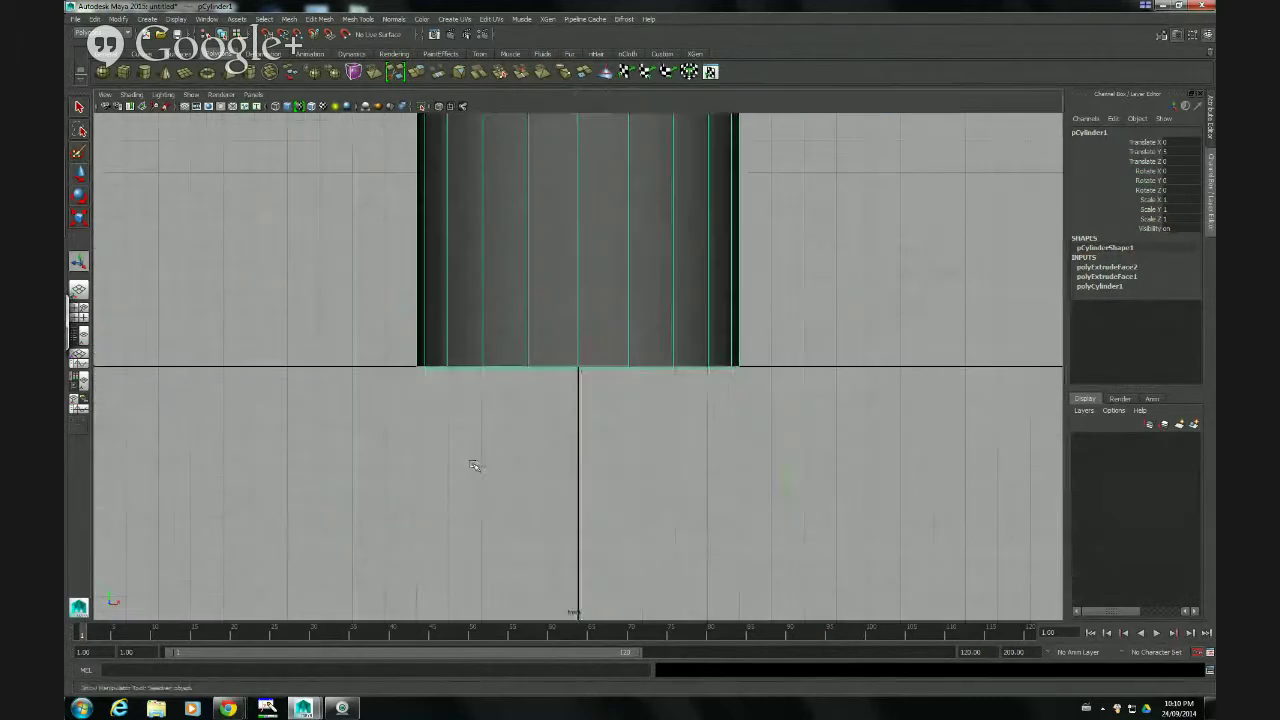
{"action": "key", "text": "f"}
{"action": "middle_click_drag", "start_coordinate": [735, 412], "coordinate": [672, 372], "text": "alt"}
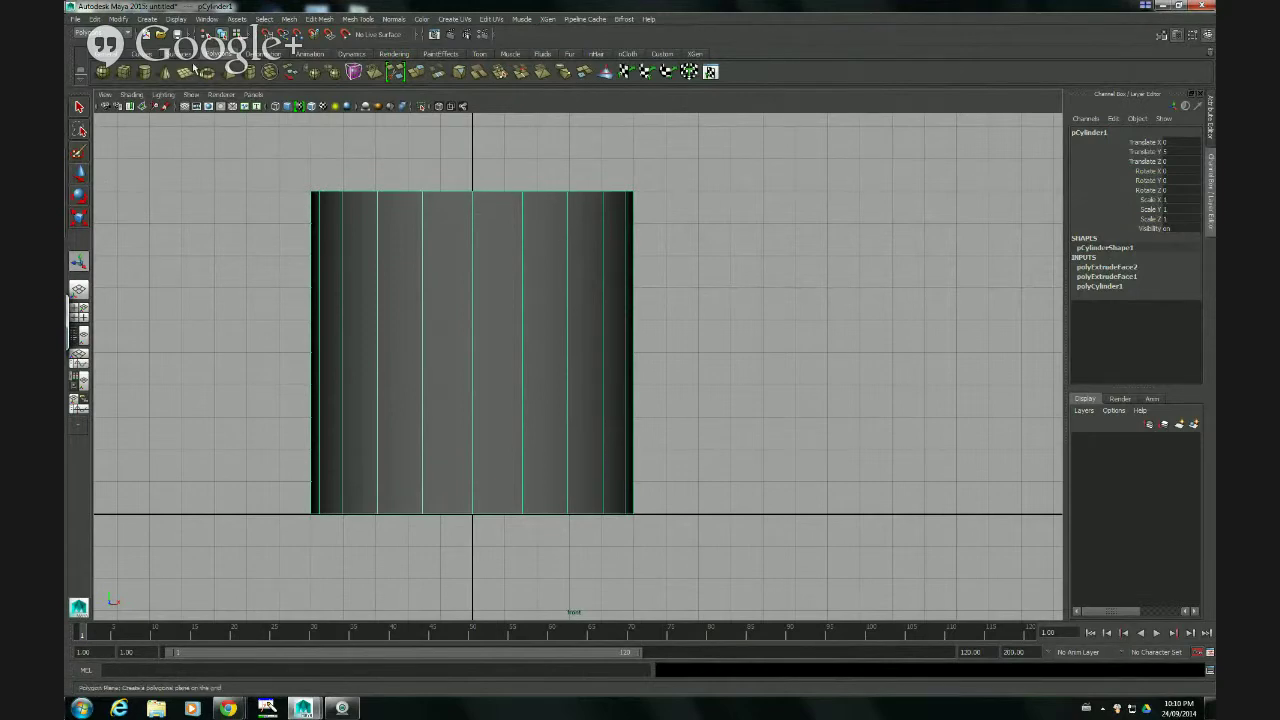
{"action": "left_click", "coordinate": [147, 20]}
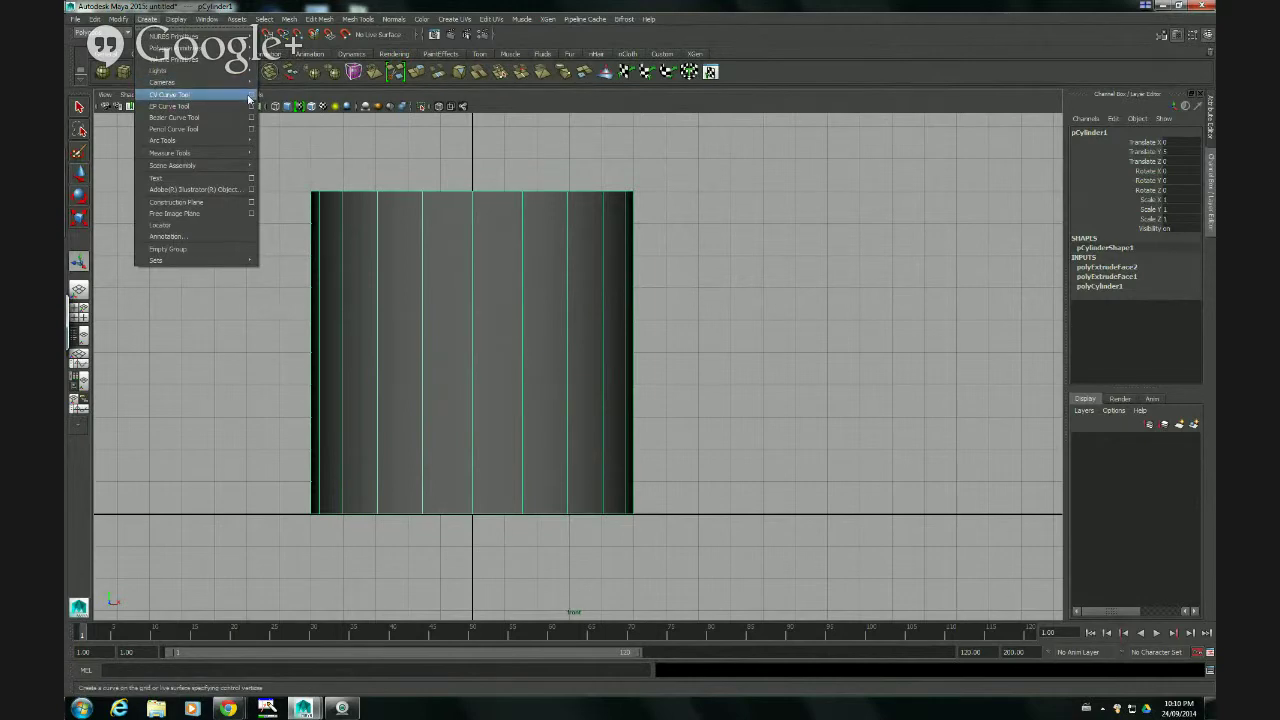
{"action": "left_click", "coordinate": [250, 96]}
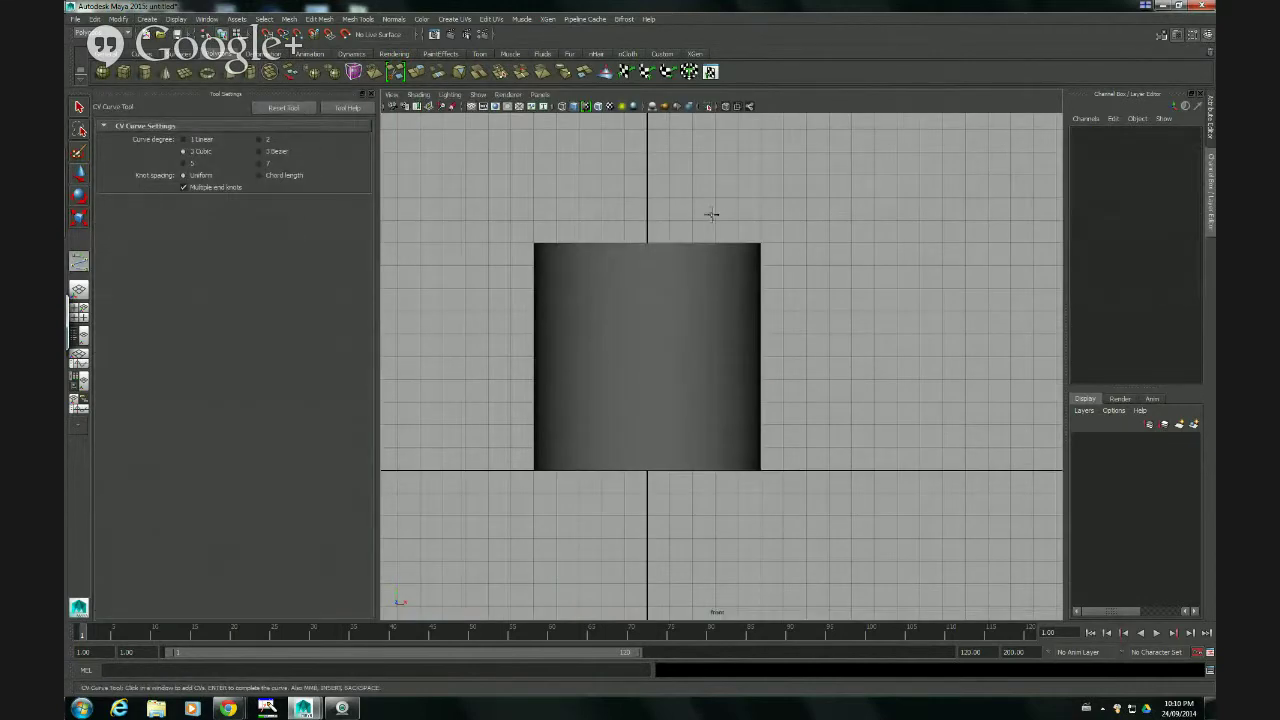
{"action": "middle_click_drag", "start_coordinate": [731, 219], "coordinate": [682, 210], "text": "alt"}
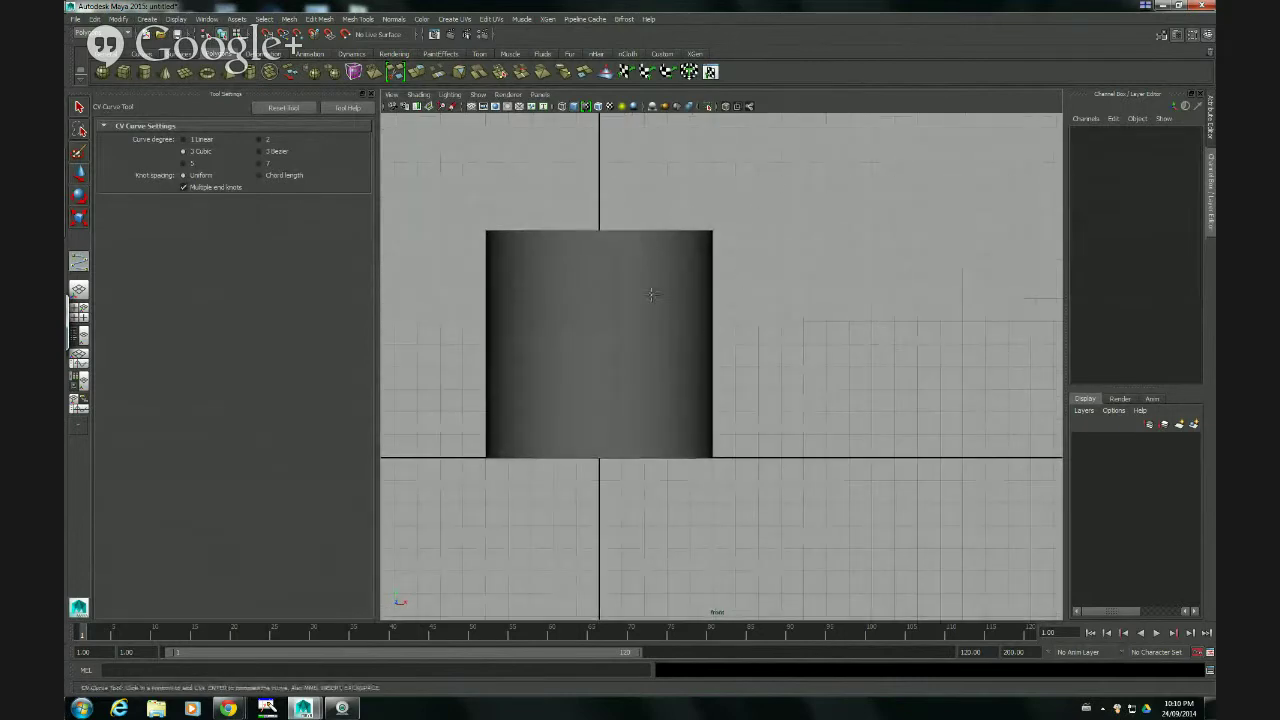
{"action": "right_click_drag", "start_coordinate": [594, 378], "coordinate": [729, 357], "text": "alt"}
{"action": "middle_click_drag", "start_coordinate": [729, 357], "coordinate": [759, 371], "text": "alt"}
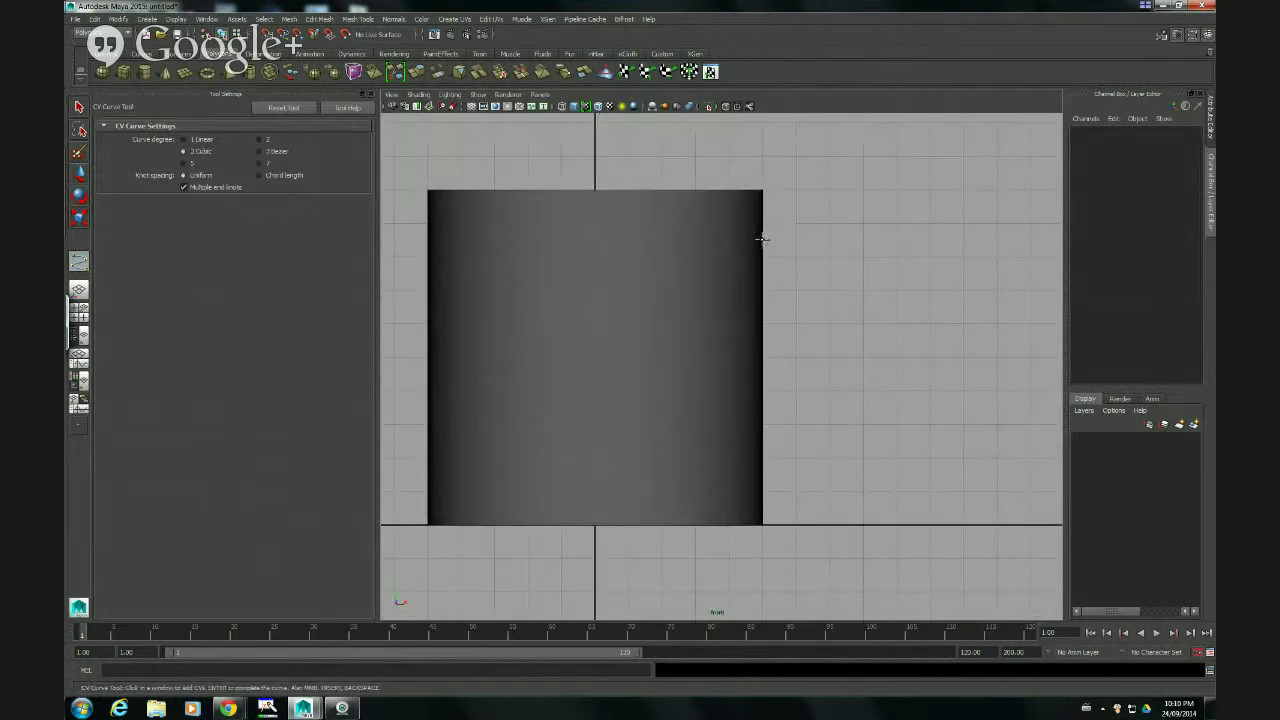
{"action": "left_click", "coordinate": [761, 240]}
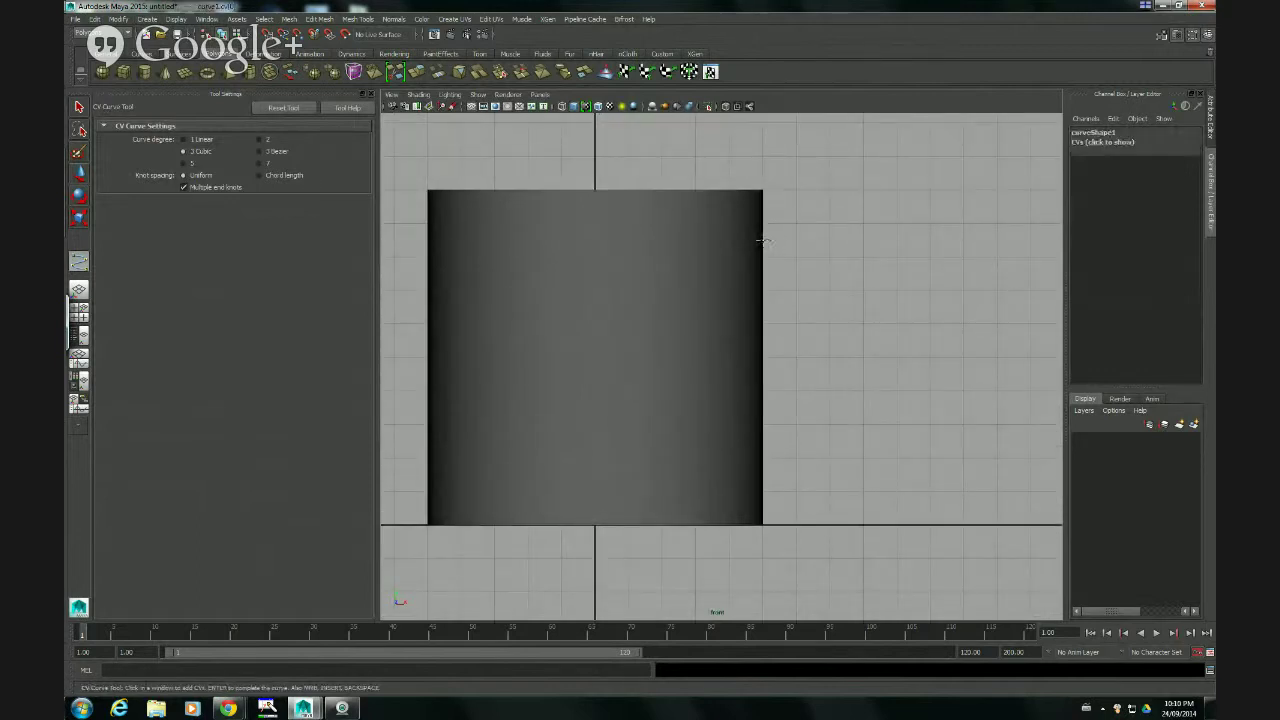
{"action": "left_click", "coordinate": [843, 252]}
{"action": "left_click", "coordinate": [896, 333]}
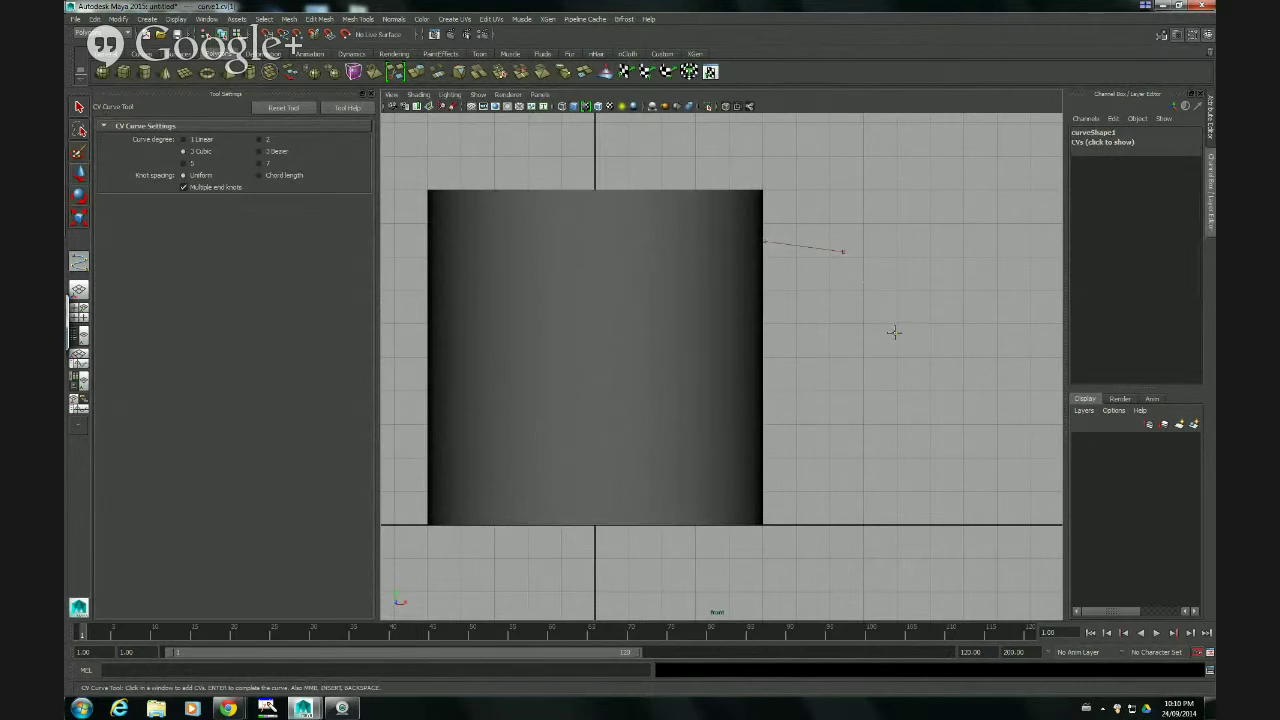
{"action": "left_click", "coordinate": [891, 440]}
{"action": "left_click", "coordinate": [846, 471]}
{"action": "left_click", "coordinate": [761, 476]}
{"action": "key", "text": "q"}
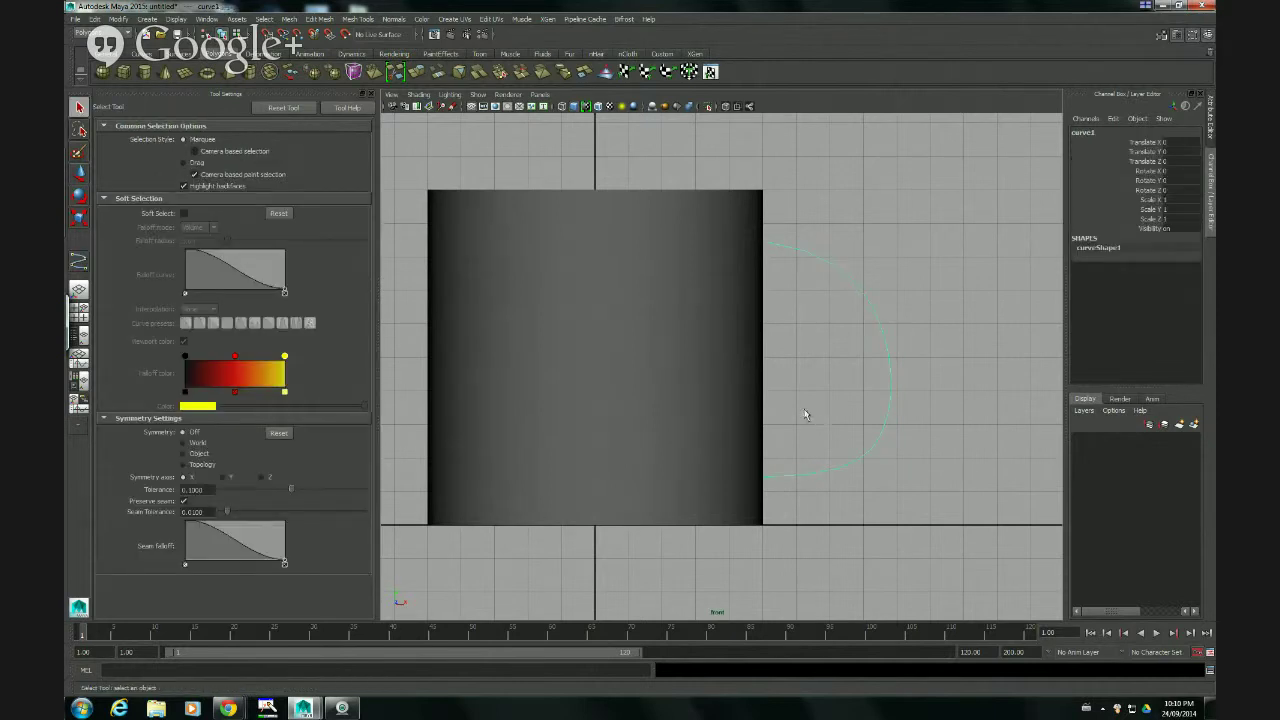
{"action": "left_click", "coordinate": [371, 95]}
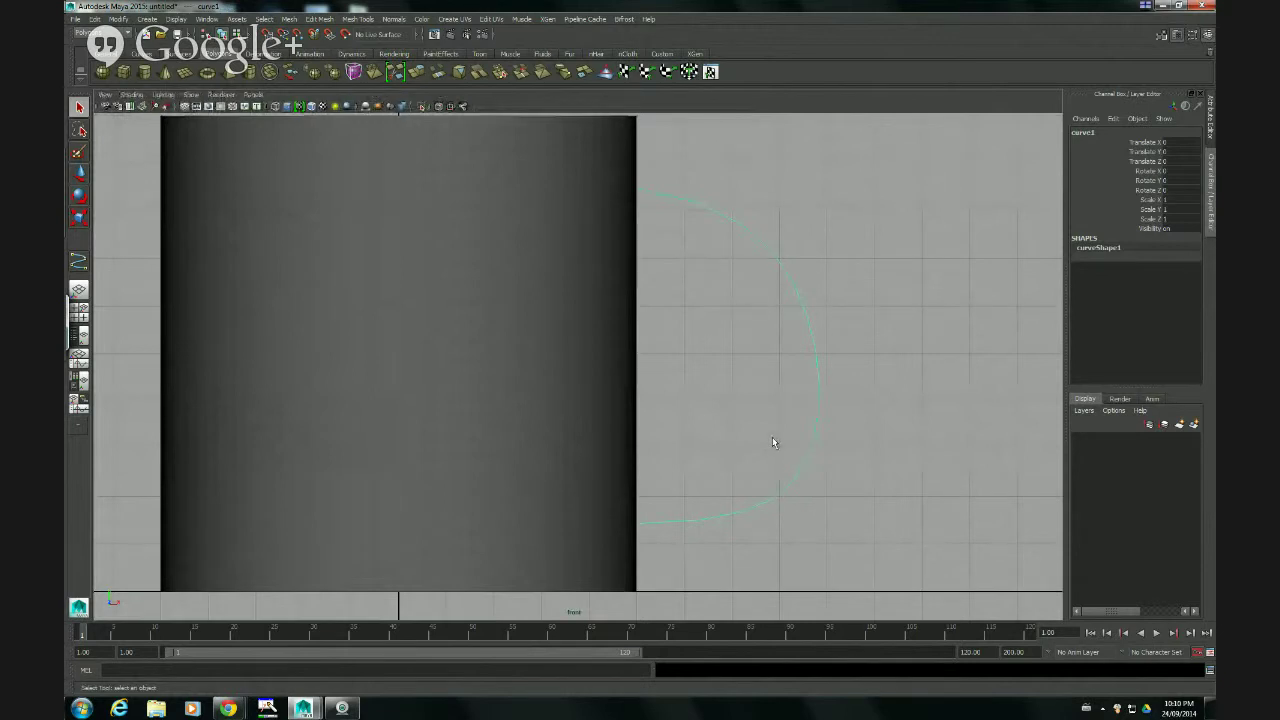
- Show the handle curve's control vertices and move the two upper outer ones higher to fill out the top bend
{"action": "scroll", "coordinate": [772, 437], "scroll_direction": "down", "scroll_amount": 2}
{"action": "key", "text": "w"}
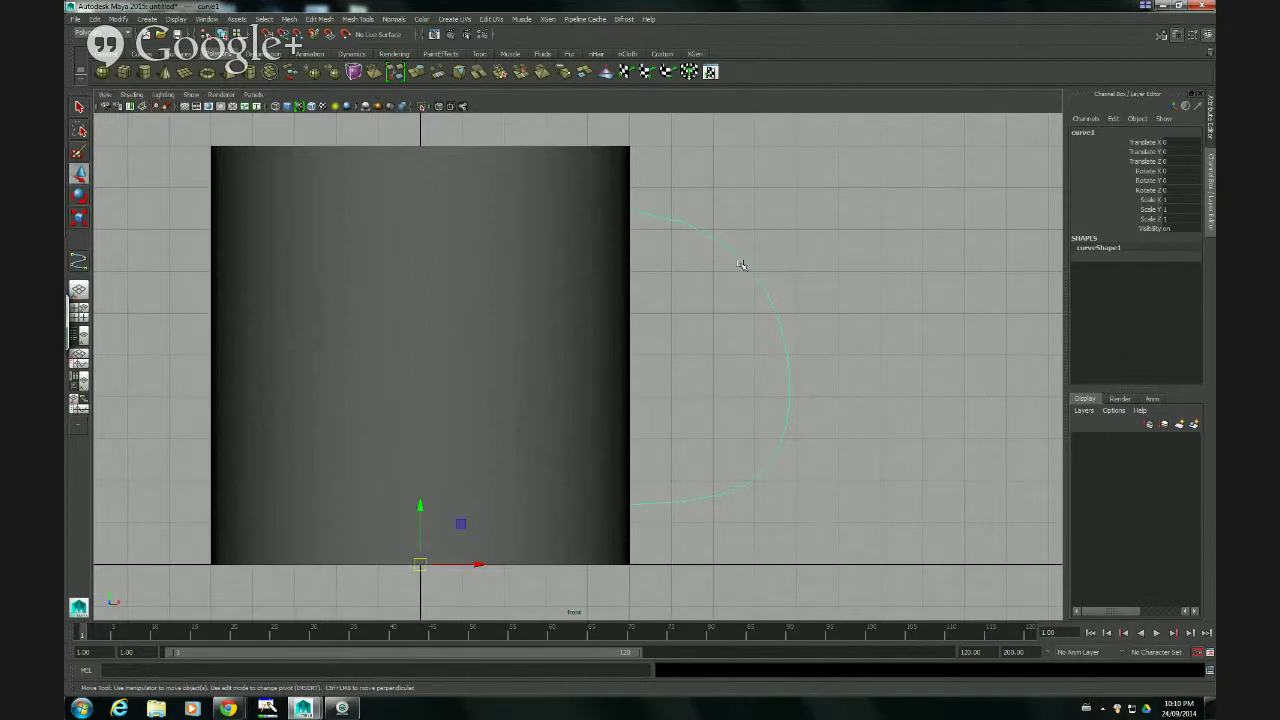
{"action": "key", "text": "F8"}
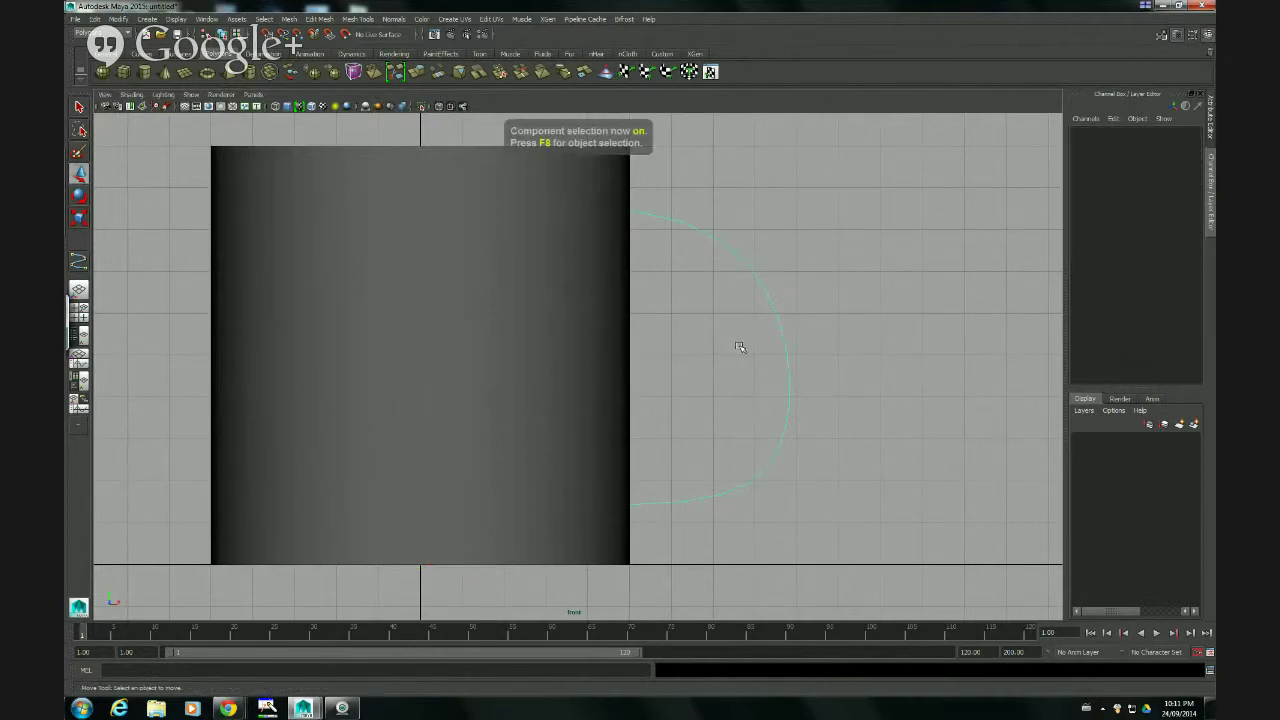
{"action": "right_click", "coordinate": [740, 259]}
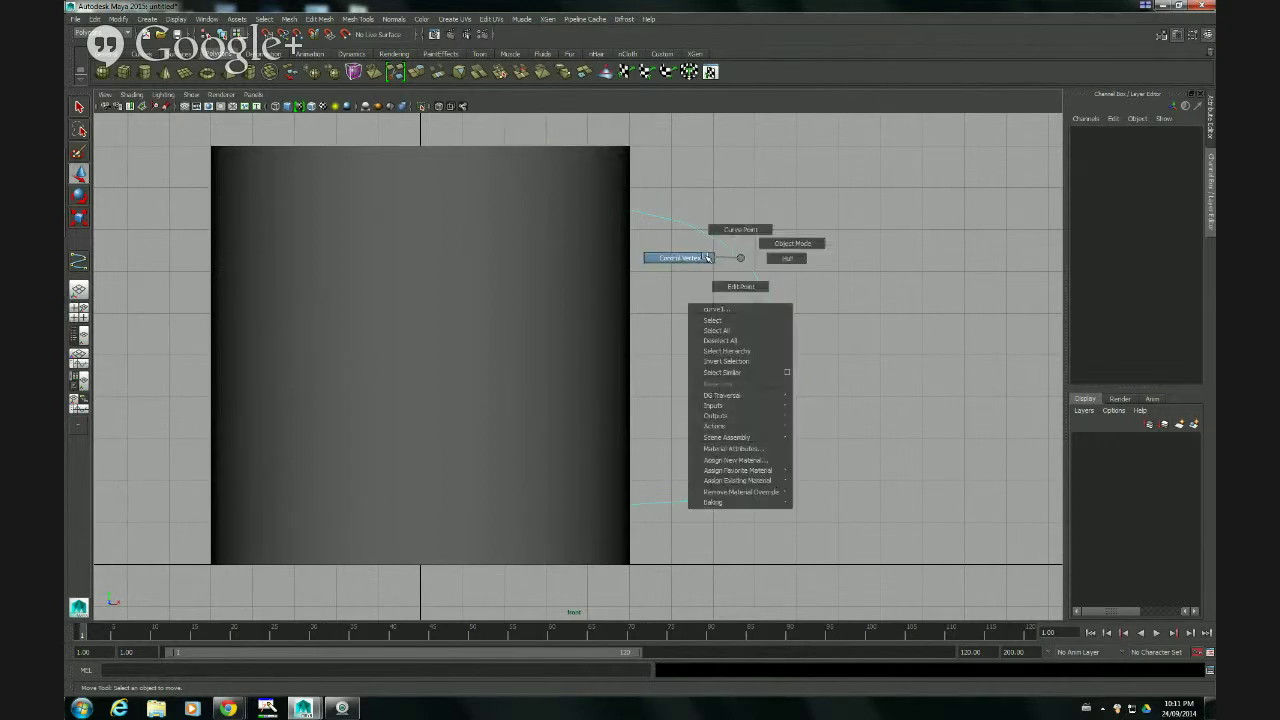
{"action": "left_click", "coordinate": [705, 258]}
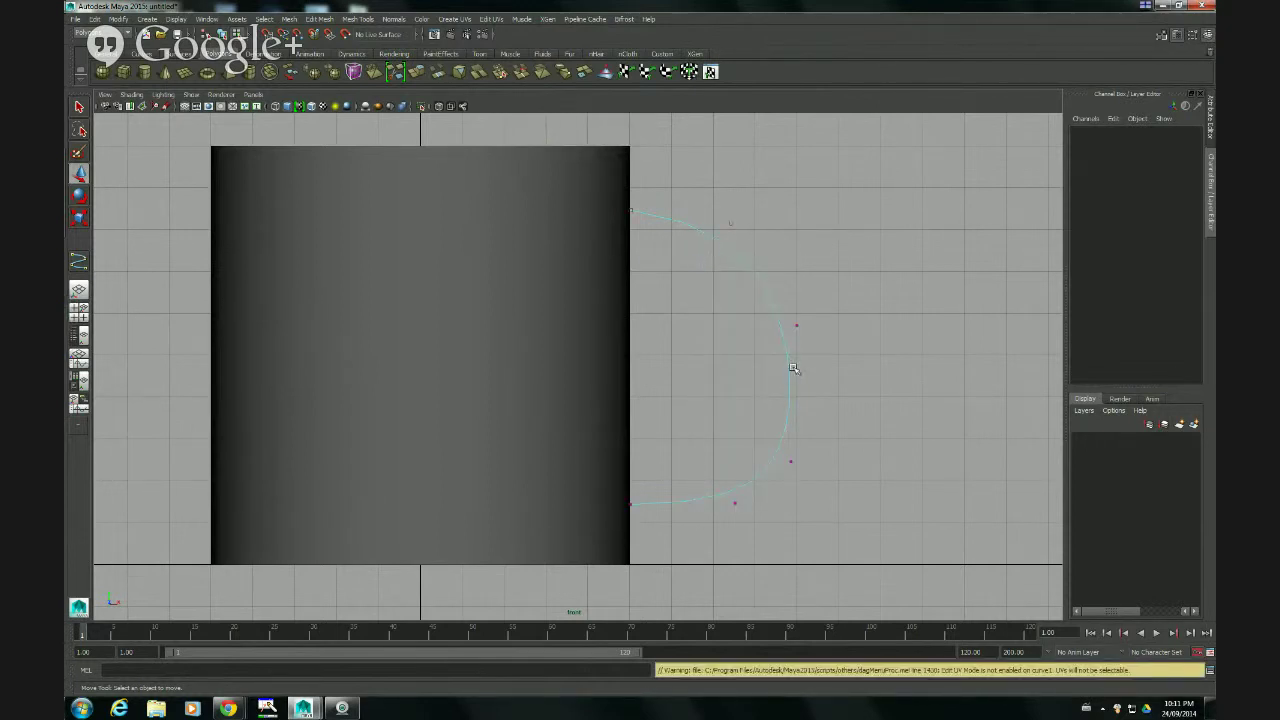
{"action": "left_click_drag", "start_coordinate": [701, 205], "coordinate": [745, 262]}
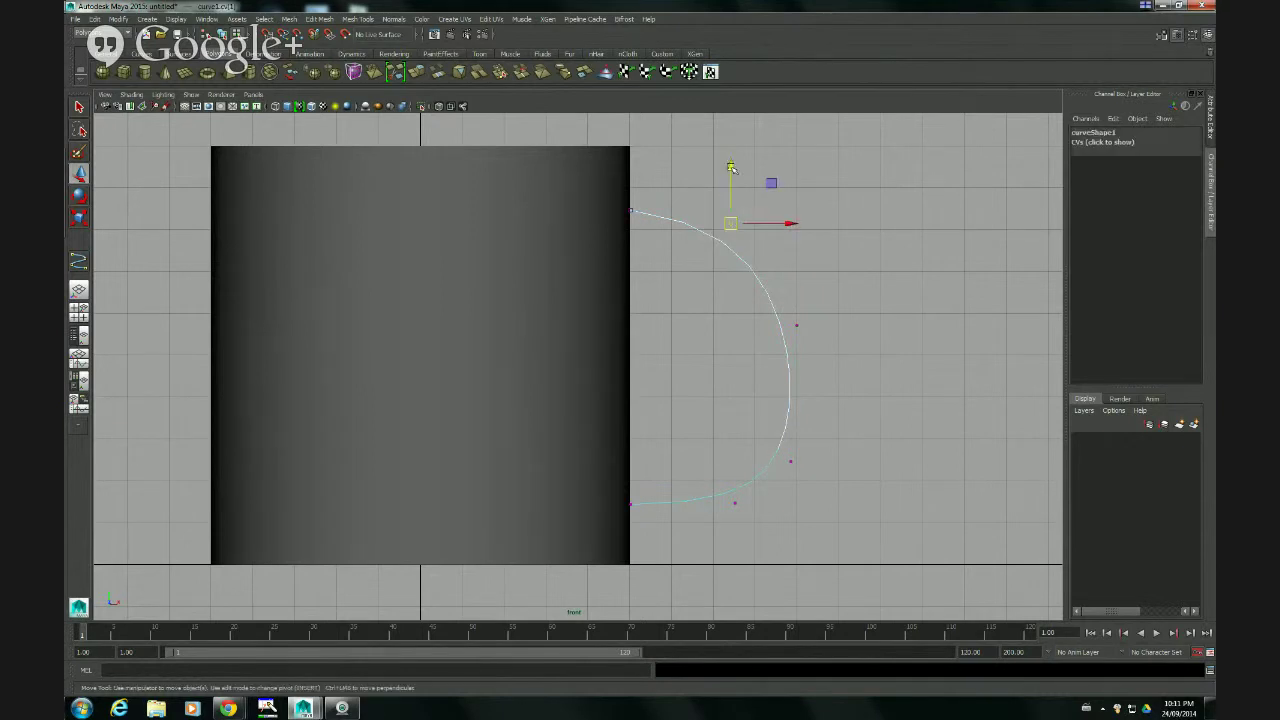
{"action": "left_click_drag", "start_coordinate": [730, 167], "coordinate": [731, 150]}
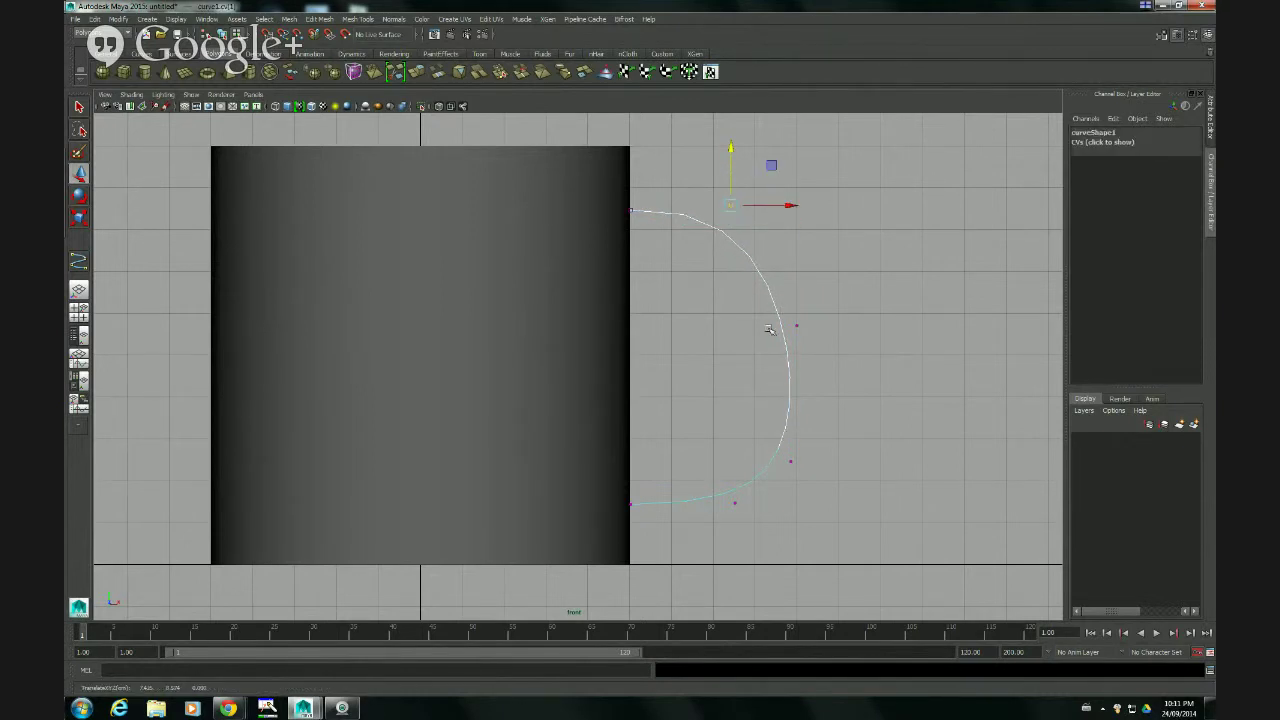
{"action": "left_click", "coordinate": [796, 325]}
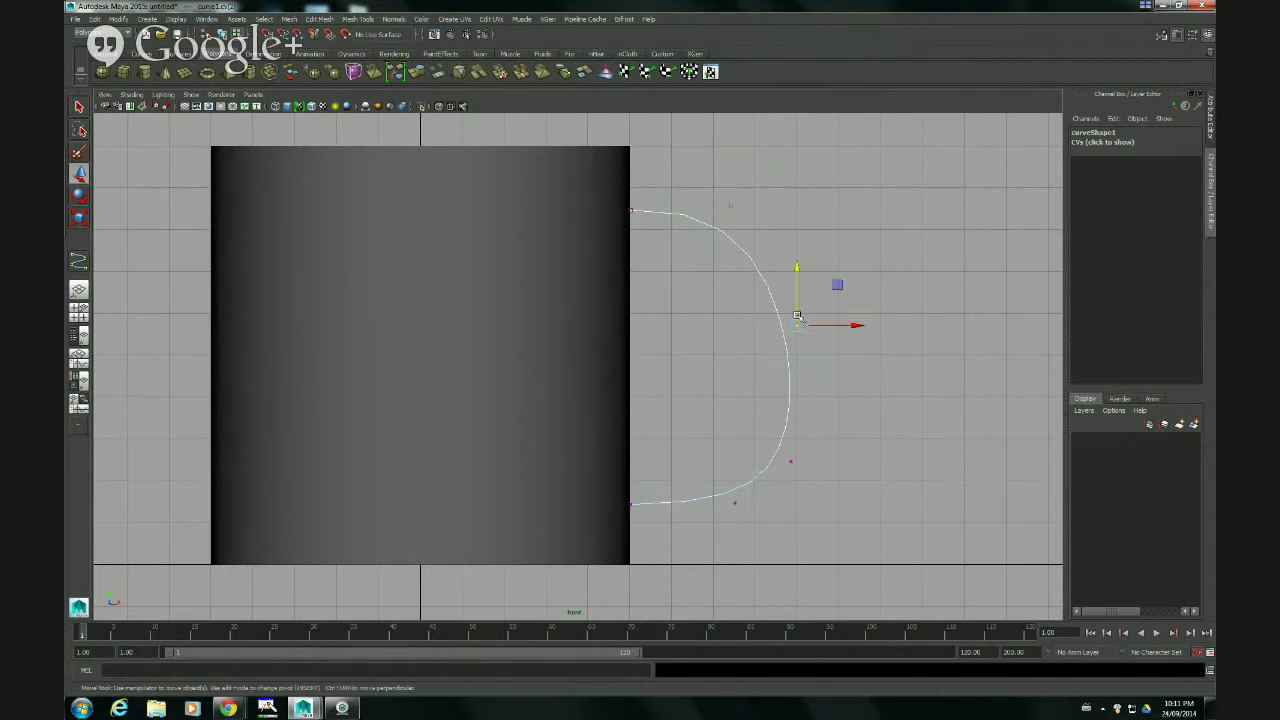
{"action": "left_click_drag", "start_coordinate": [797, 323], "coordinate": [796, 271]}
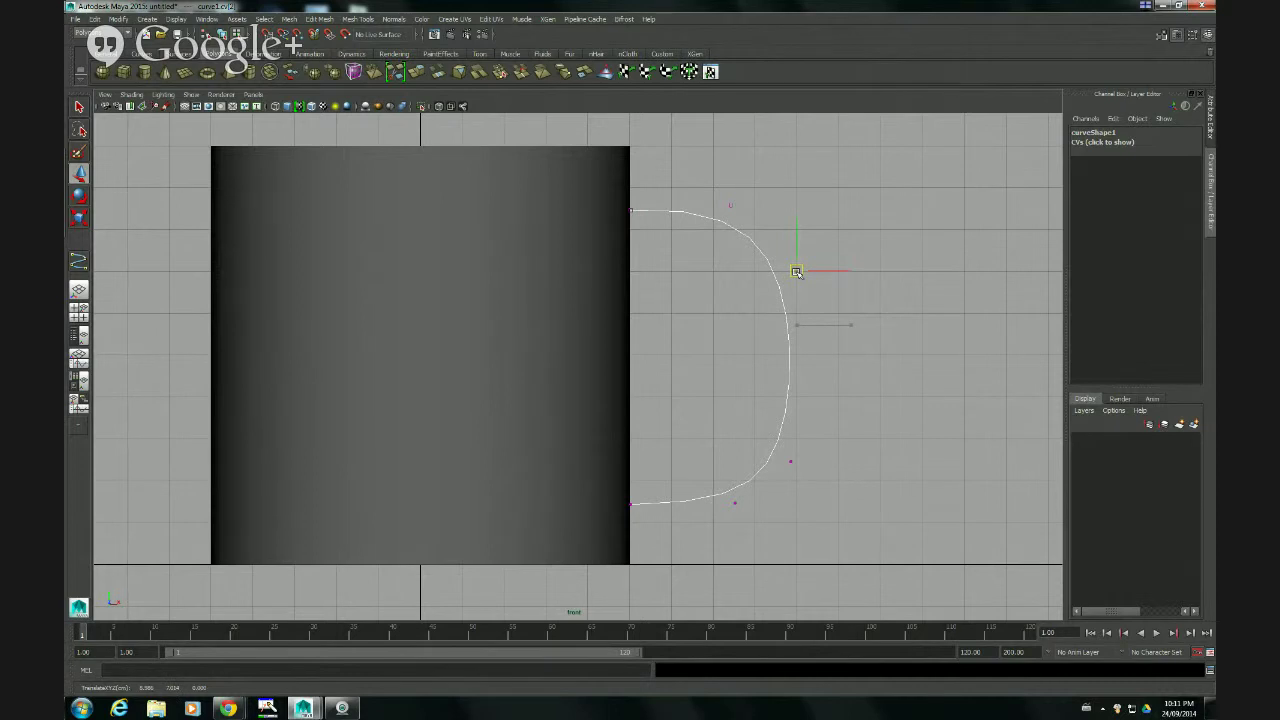
- Raise the handle curve's lower outermost control vertex into line with the one above, and lower the vertex near the bottom bend slightly
{"action": "left_click", "coordinate": [790, 461]}
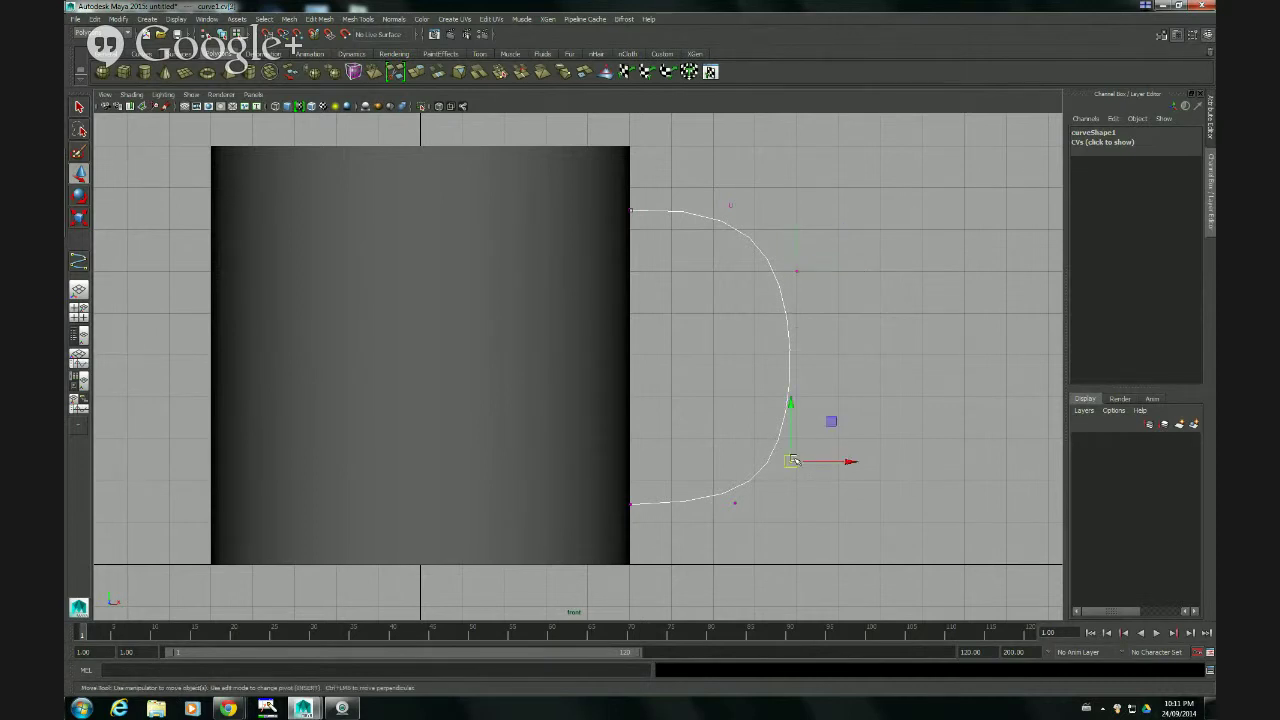
{"action": "left_click_drag", "start_coordinate": [790, 461], "coordinate": [796, 441]}
{"action": "left_click", "coordinate": [735, 503]}
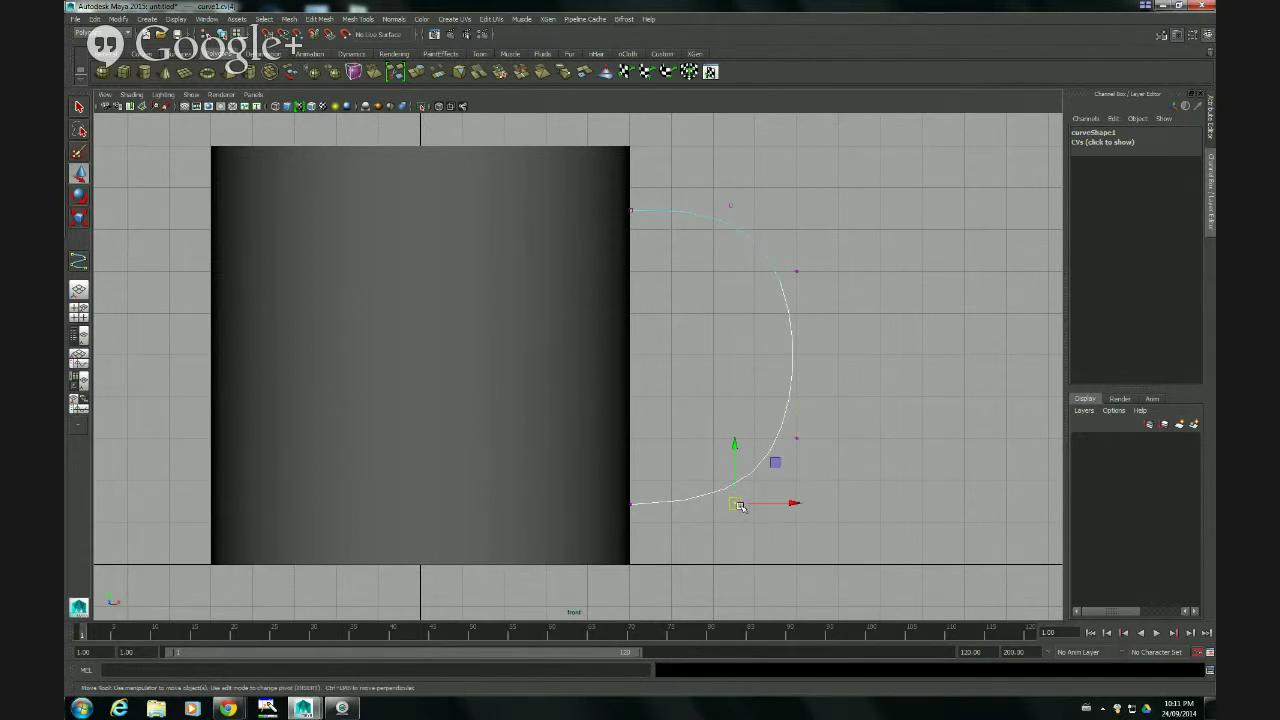
{"action": "left_click_drag", "start_coordinate": [735, 505], "coordinate": [738, 514]}
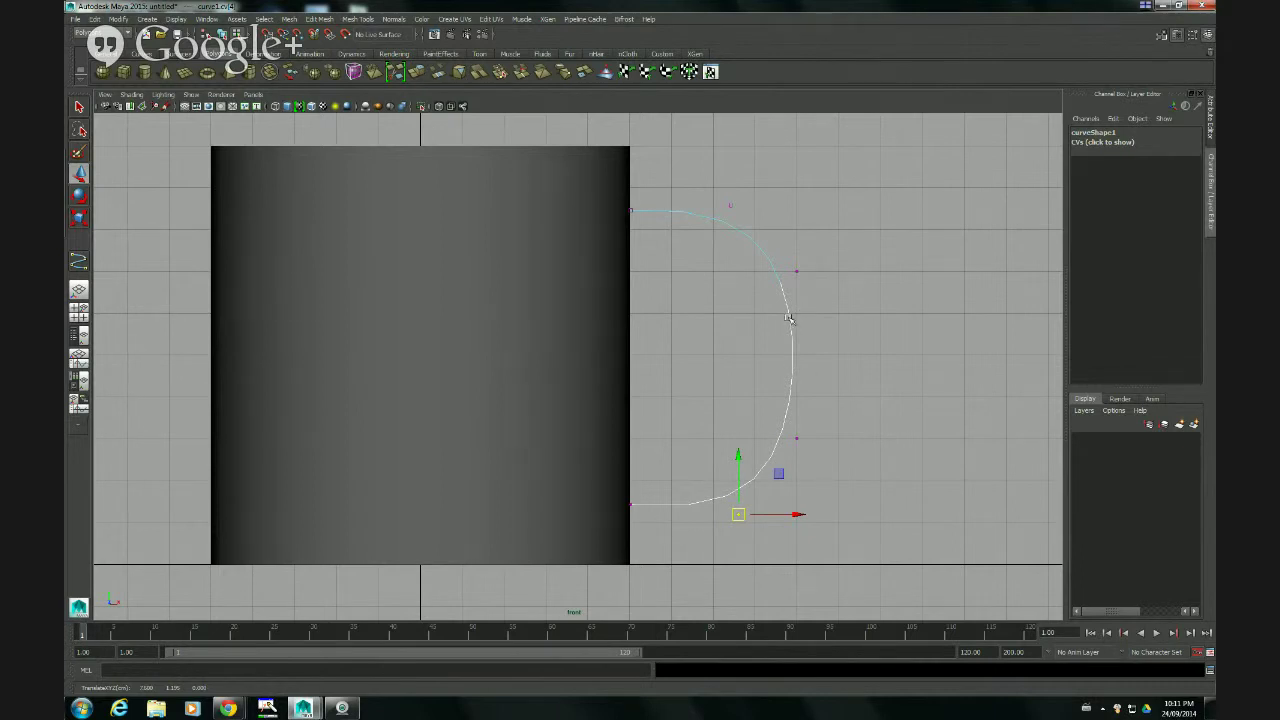
- Return the handle curve to object mode and clear the selection
{"action": "right_click_drag", "start_coordinate": [790, 322], "coordinate": [814, 308]}
{"action": "left_click", "coordinate": [832, 274]}
{"action": "left_click_drag", "start_coordinate": [679, 463], "coordinate": [699, 556]}
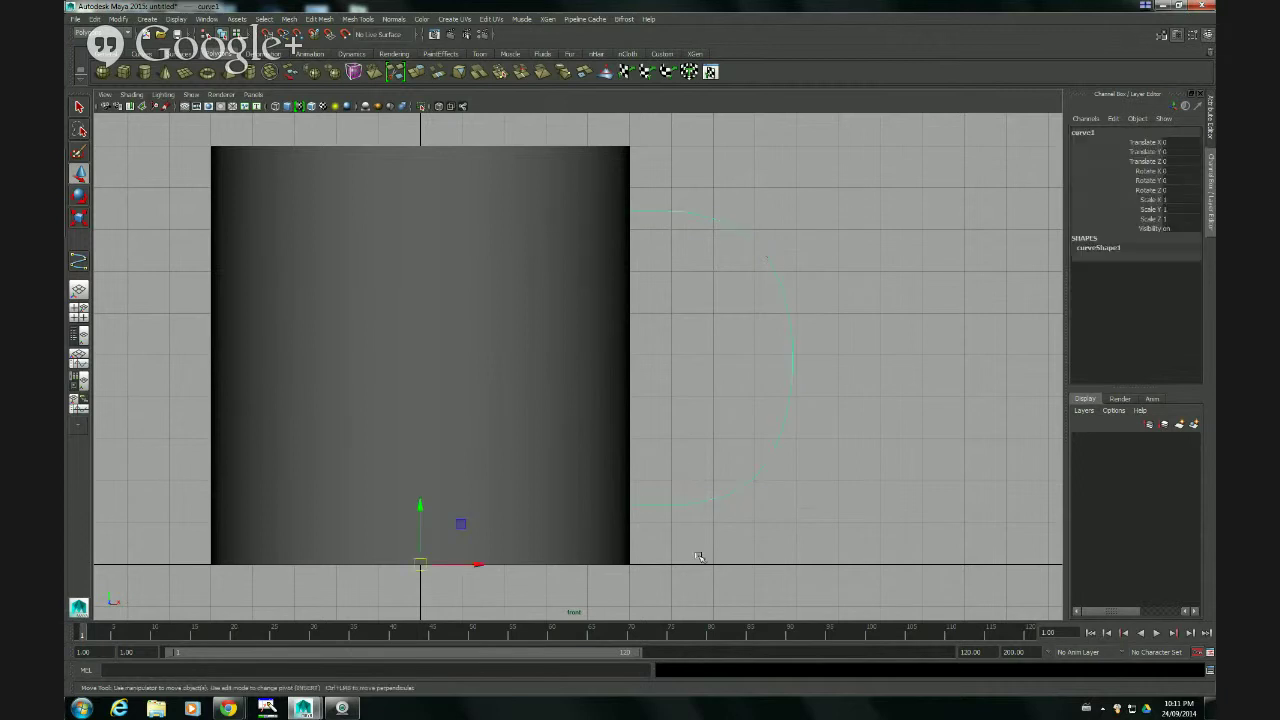
{"action": "left_click", "coordinate": [842, 388]}
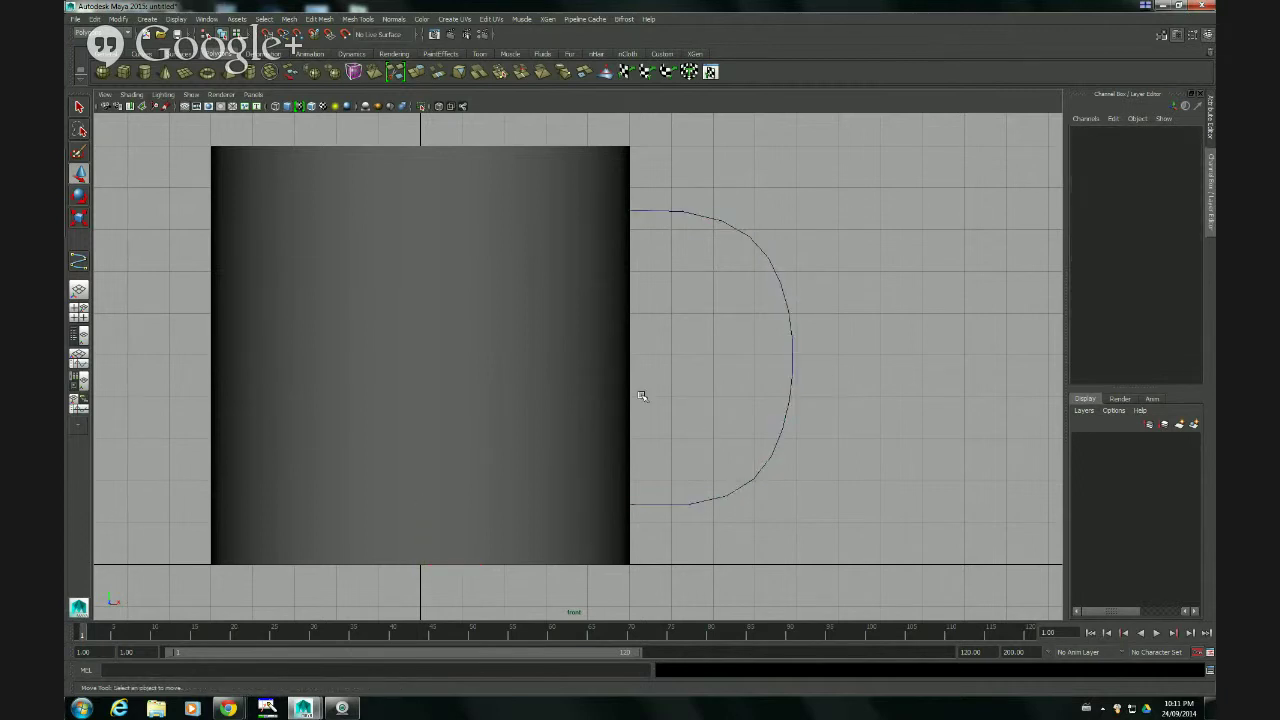
- Turn on Wireframe on Shaded in the perspective view and inspect where the handle curve meets the cup's edges
{"action": "key", "text": "space"}
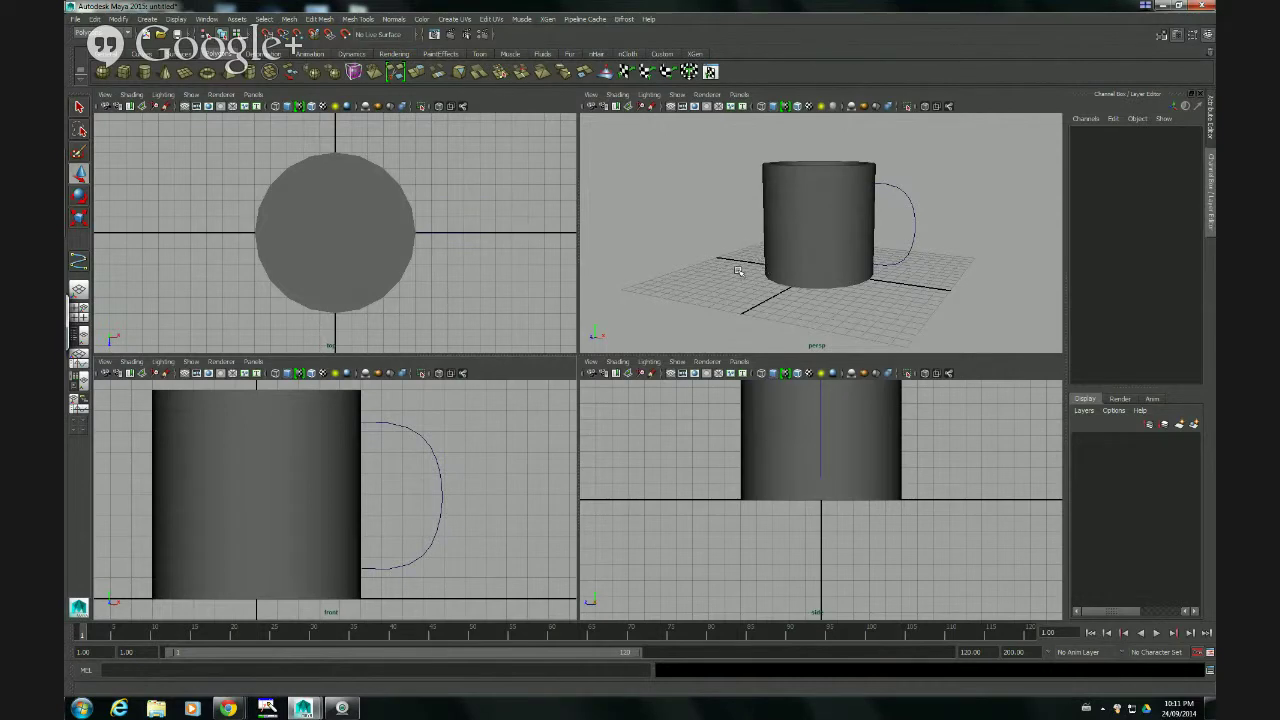
{"action": "key", "text": "space"}
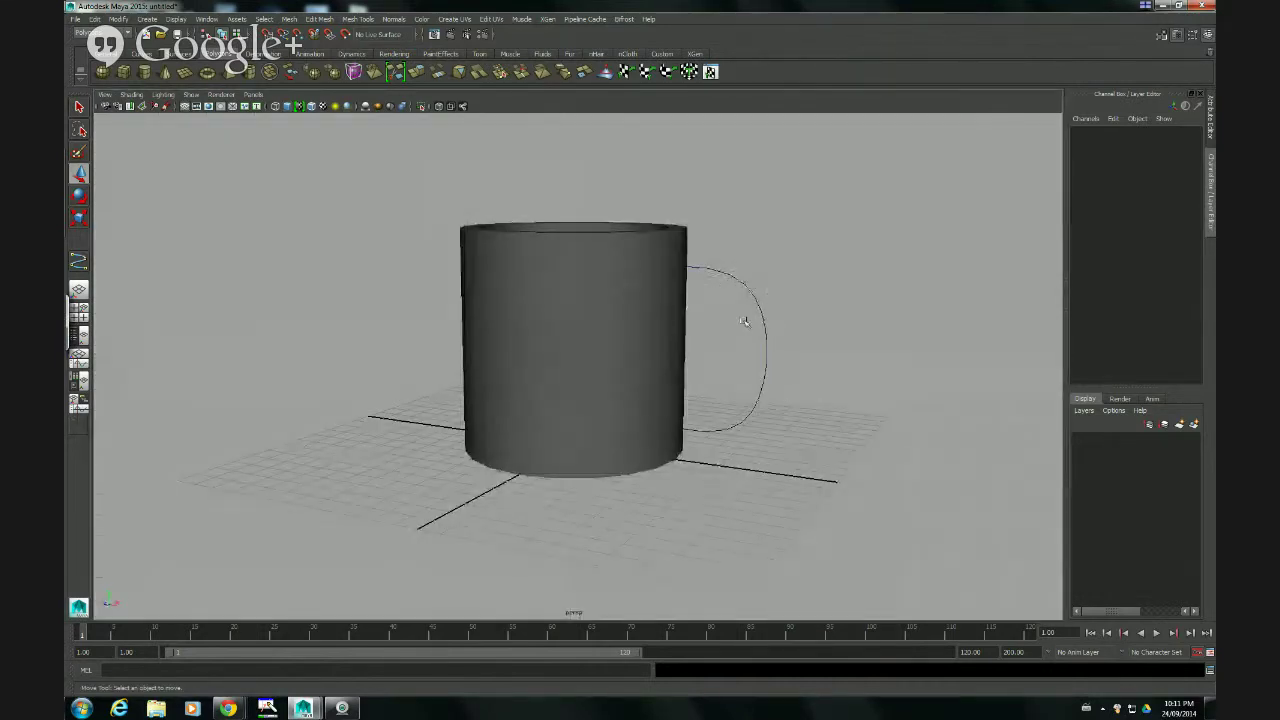
{"action": "left_click_drag", "start_coordinate": [742, 320], "coordinate": [640, 340], "text": "alt"}
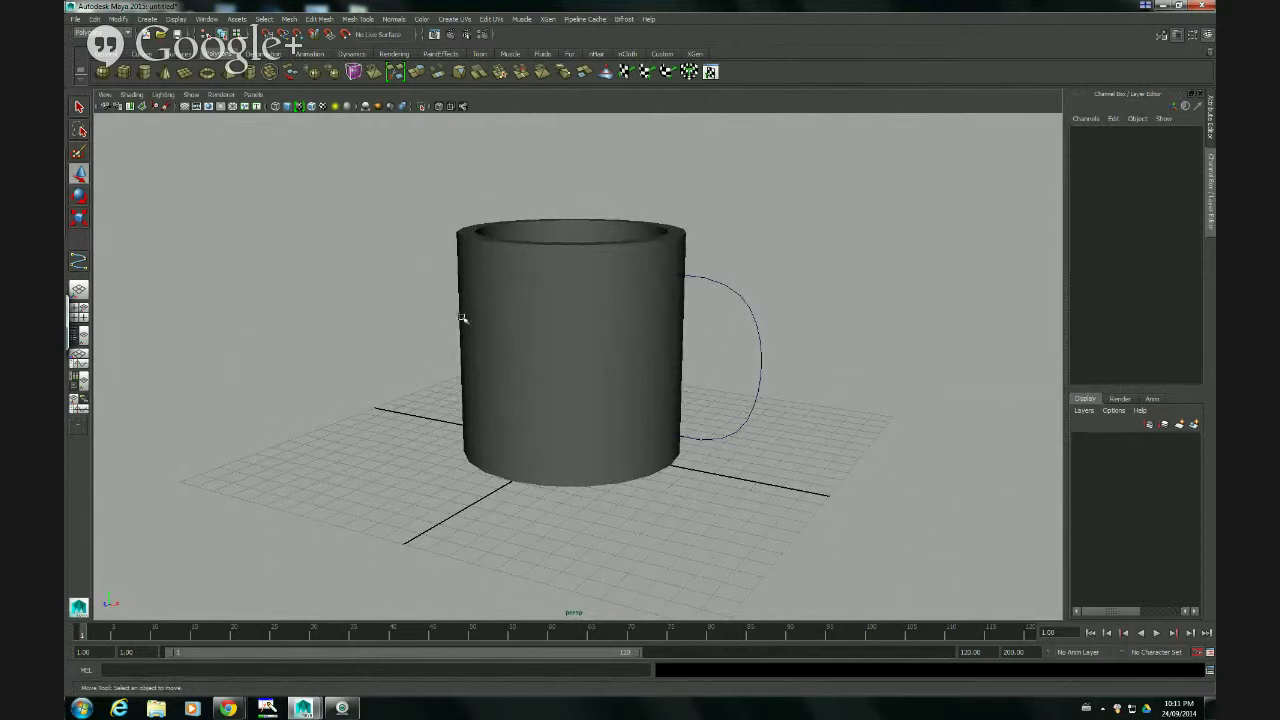
{"action": "left_click", "coordinate": [132, 95]}
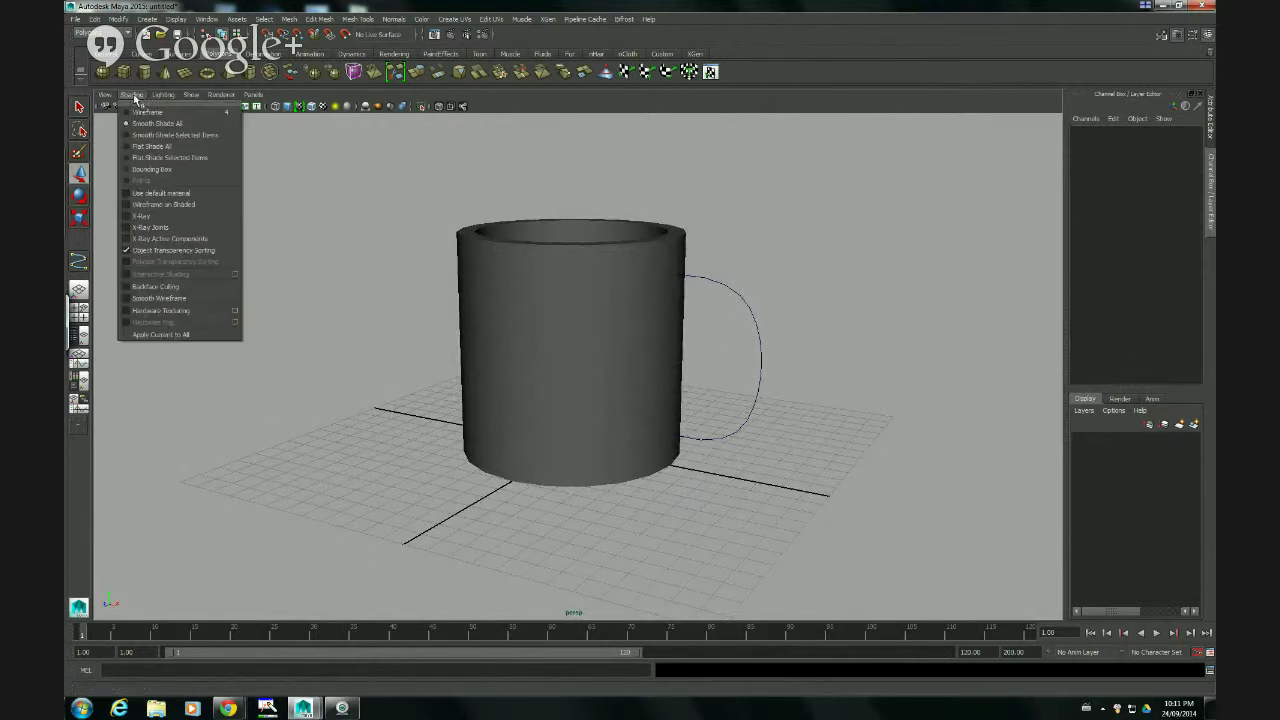
{"action": "left_click", "coordinate": [127, 205]}
{"action": "mouse_move", "coordinate": [617, 316]}
{"action": "left_mouse_down", "text": "alt"}
{"action": "mouse_move", "coordinate": [566, 363]}
{"action": "mouse_move", "coordinate": [571, 394]}
{"action": "mouse_move", "coordinate": [514, 394]}
{"action": "mouse_move", "coordinate": [506, 420]}
{"action": "left_mouse_up", "text": "alt"}
{"action": "right_click_drag", "start_coordinate": [506, 420], "coordinate": [688, 407], "text": "alt"}
{"action": "left_click_drag", "start_coordinate": [525, 373], "coordinate": [539, 372], "text": "alt"}
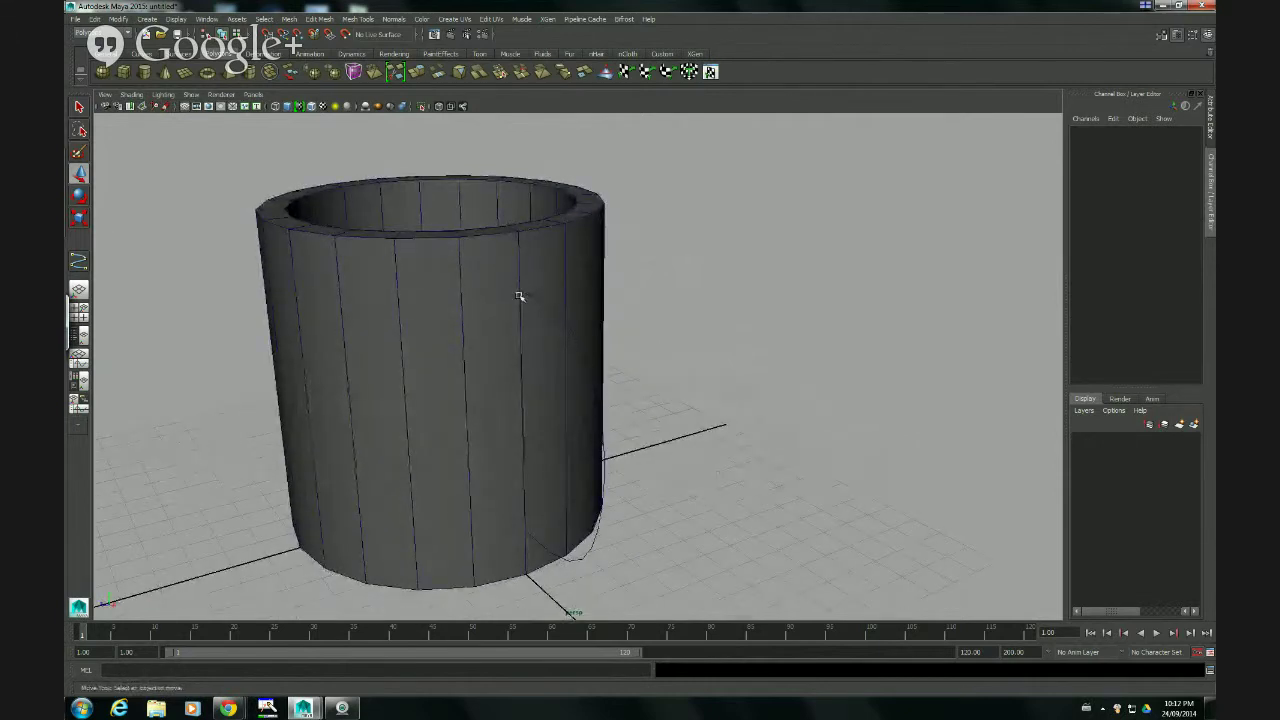
{"action": "left_click_drag", "start_coordinate": [529, 300], "coordinate": [514, 349], "text": "alt"}
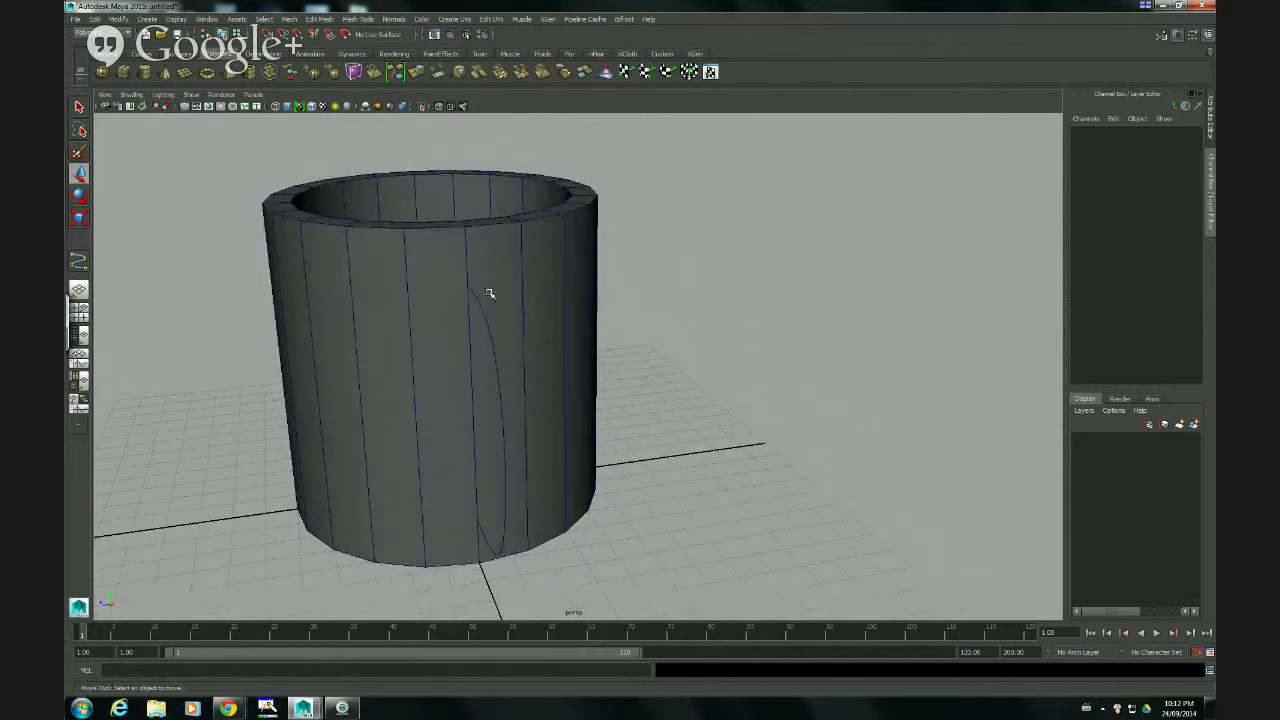
{"action": "left_click_drag", "start_coordinate": [472, 464], "coordinate": [537, 371], "text": "alt"}
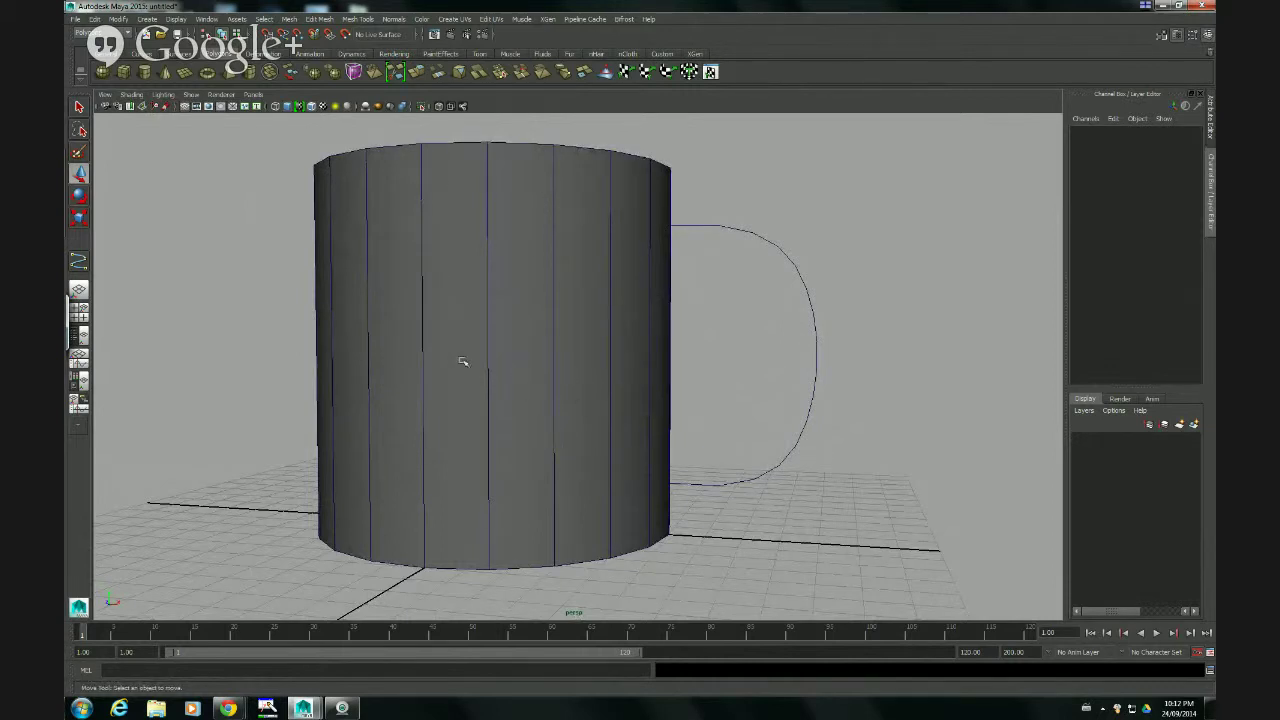
- Turn on Wireframe on Shaded in the front view
{"action": "key", "text": "space"}
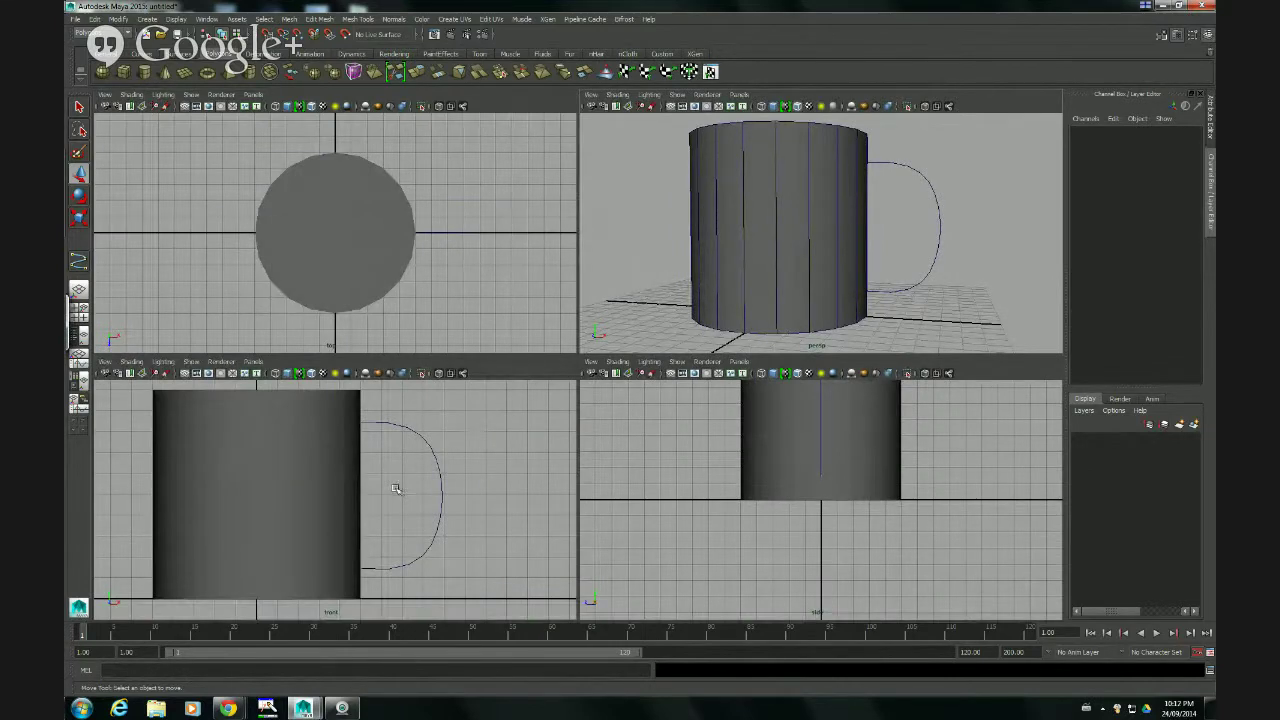
{"action": "key", "text": "space"}
{"action": "middle_click_drag", "start_coordinate": [648, 380], "coordinate": [766, 377], "text": "alt"}
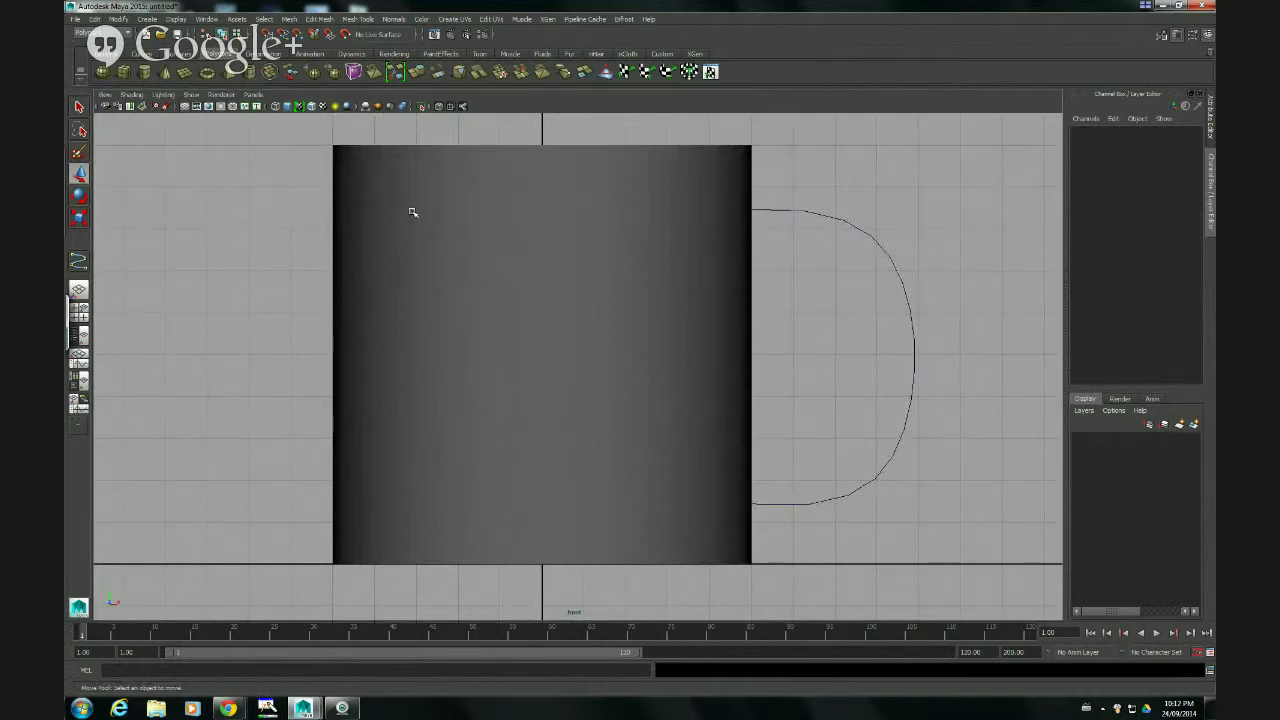
{"action": "left_click", "coordinate": [132, 95]}
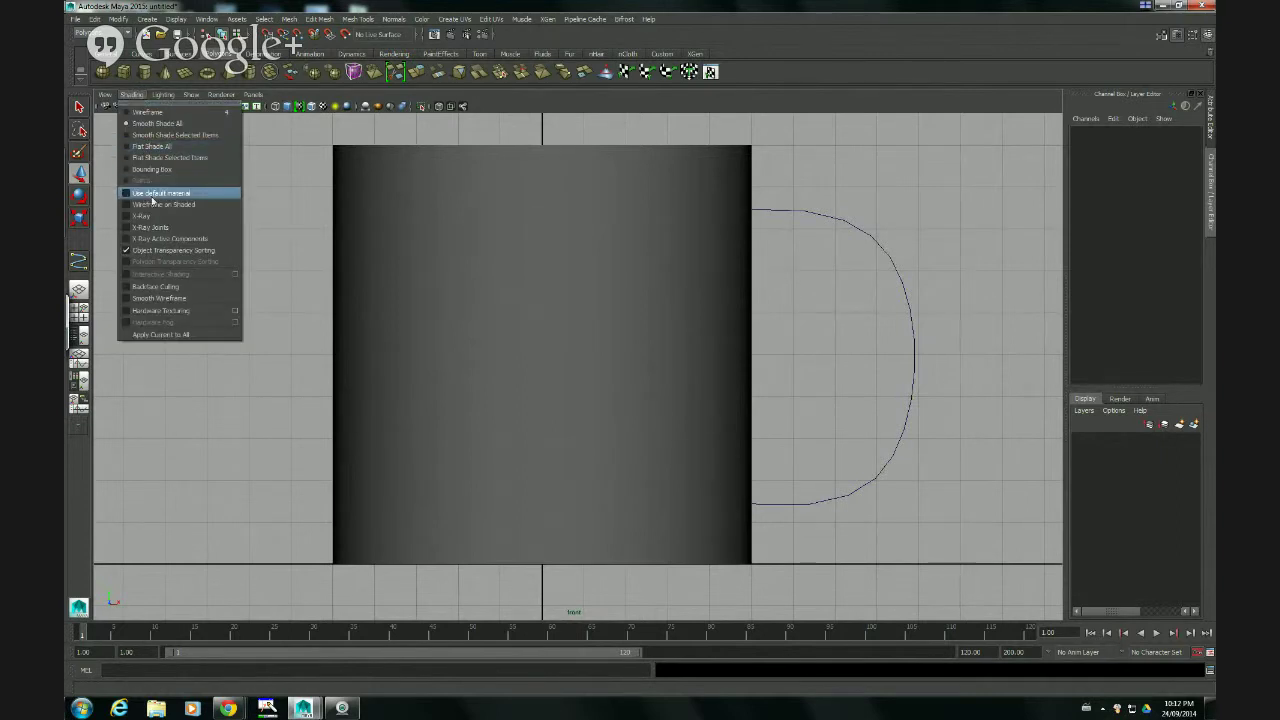
{"action": "left_click", "coordinate": [155, 205]}
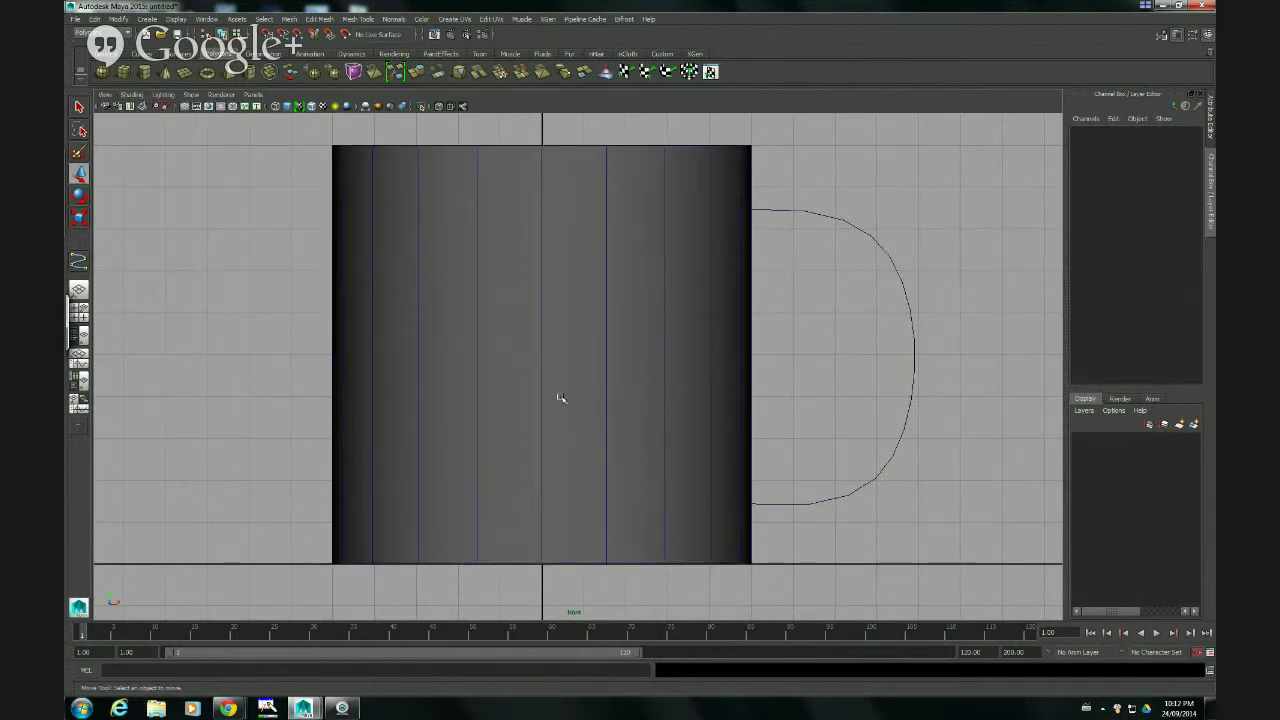
- Insert two horizontal edge loops near the cup's rim, one above and one below the handle curve's upper end
{"action": "right_click", "coordinate": [628, 308]}
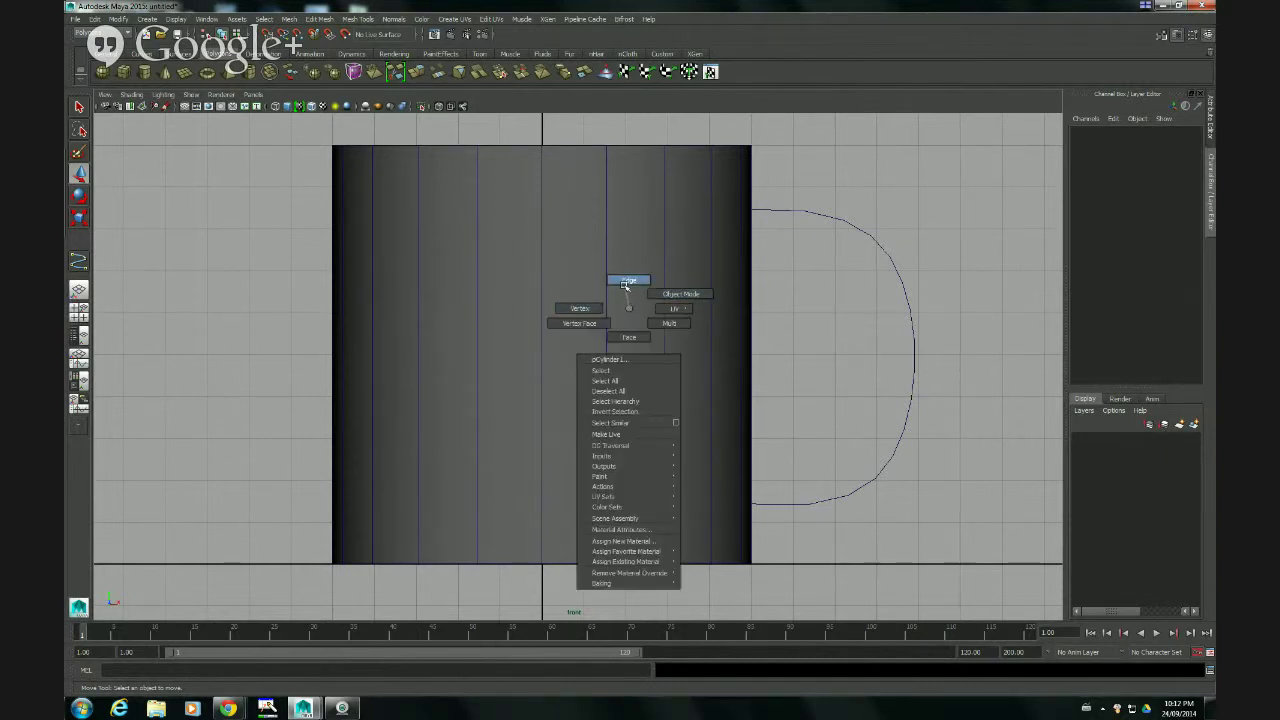
{"action": "left_click", "coordinate": [625, 283]}
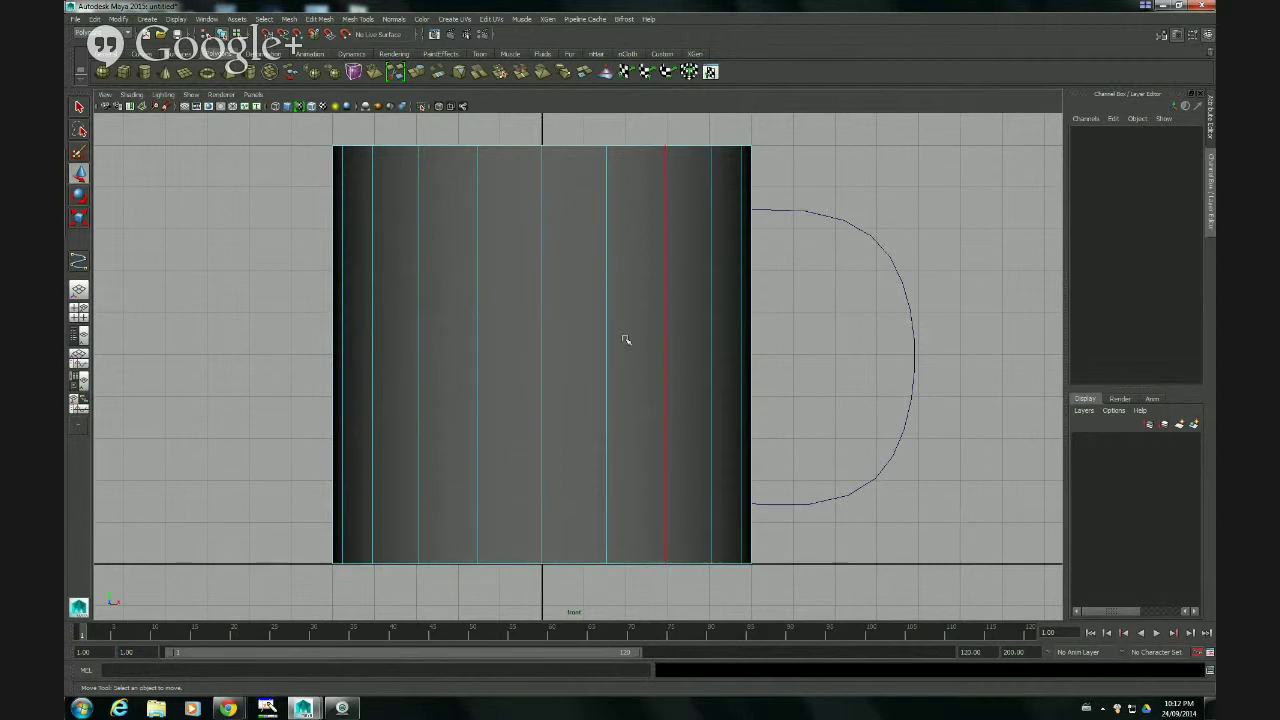
{"action": "left_click", "coordinate": [320, 19]}
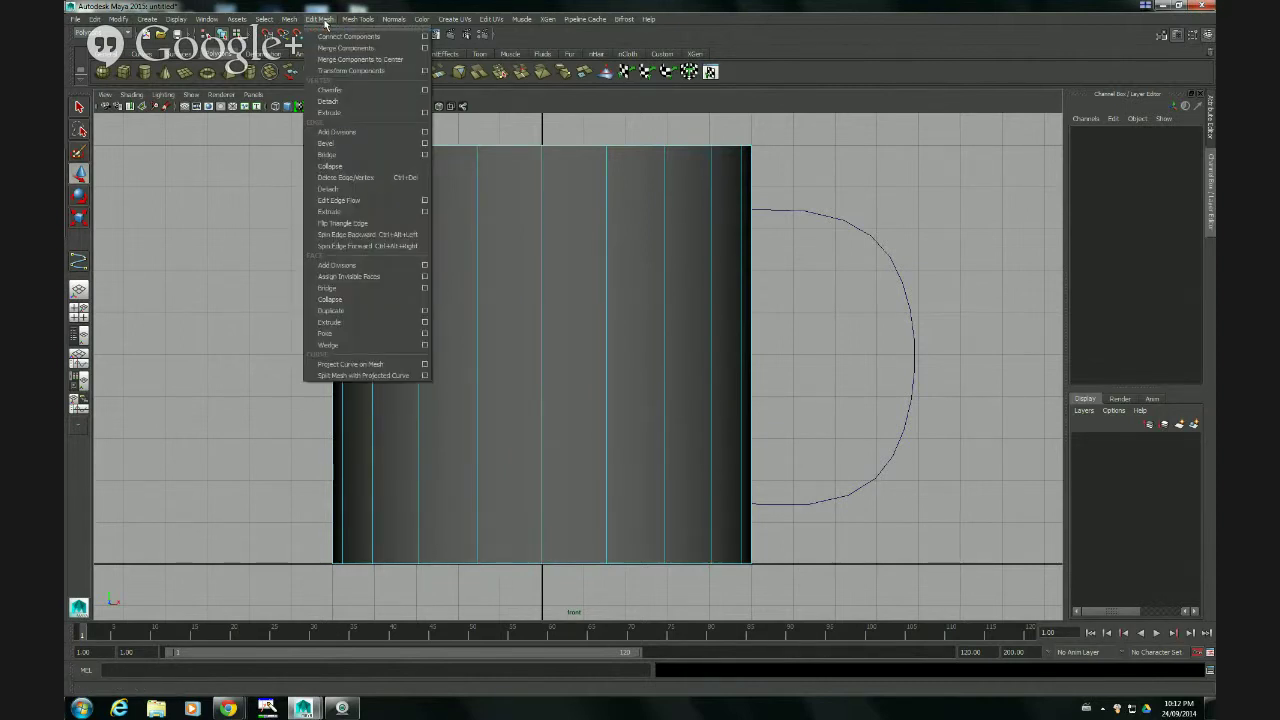
{"action": "mouse_move", "coordinate": [370, 20]}
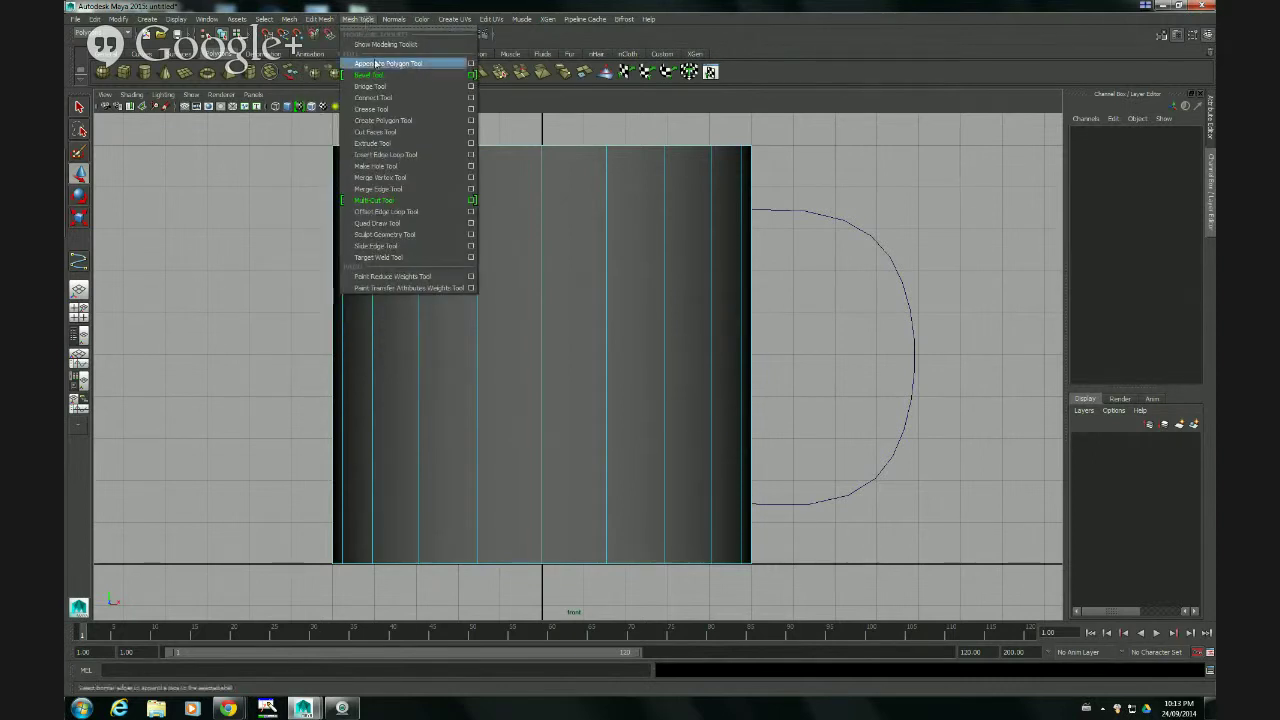
{"action": "left_click", "coordinate": [471, 156]}
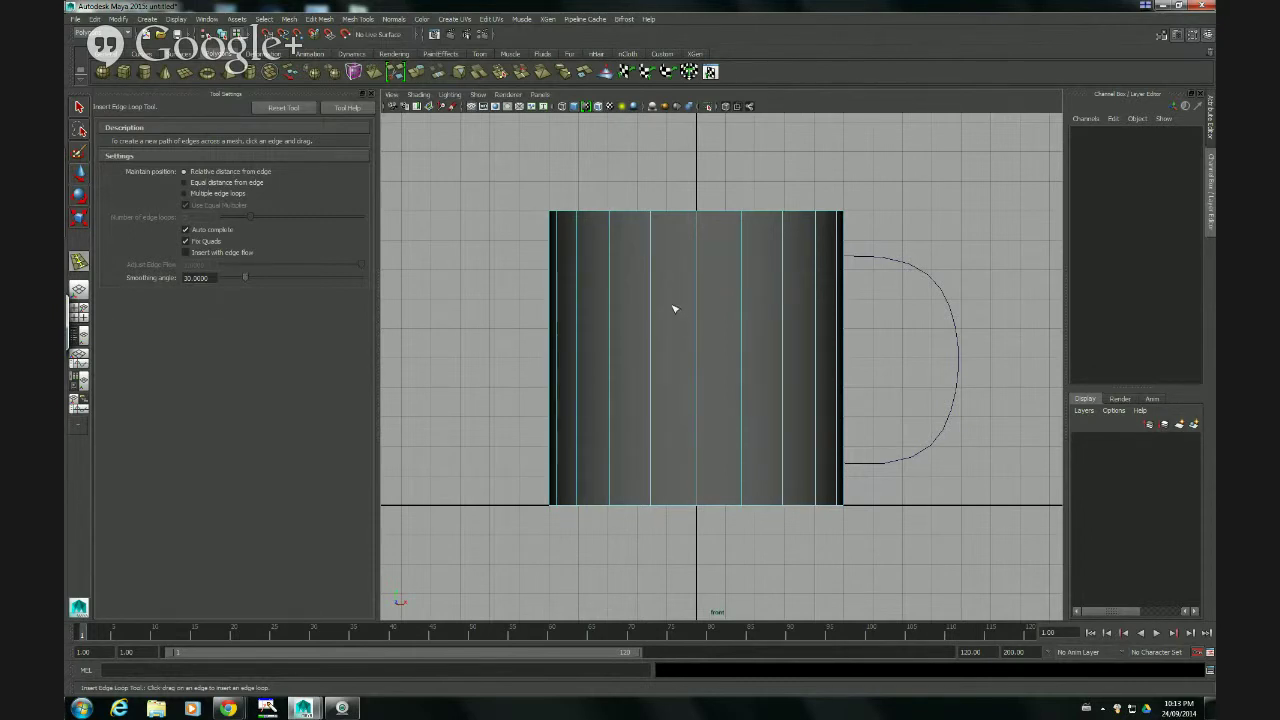
{"action": "left_click", "coordinate": [698, 258]}
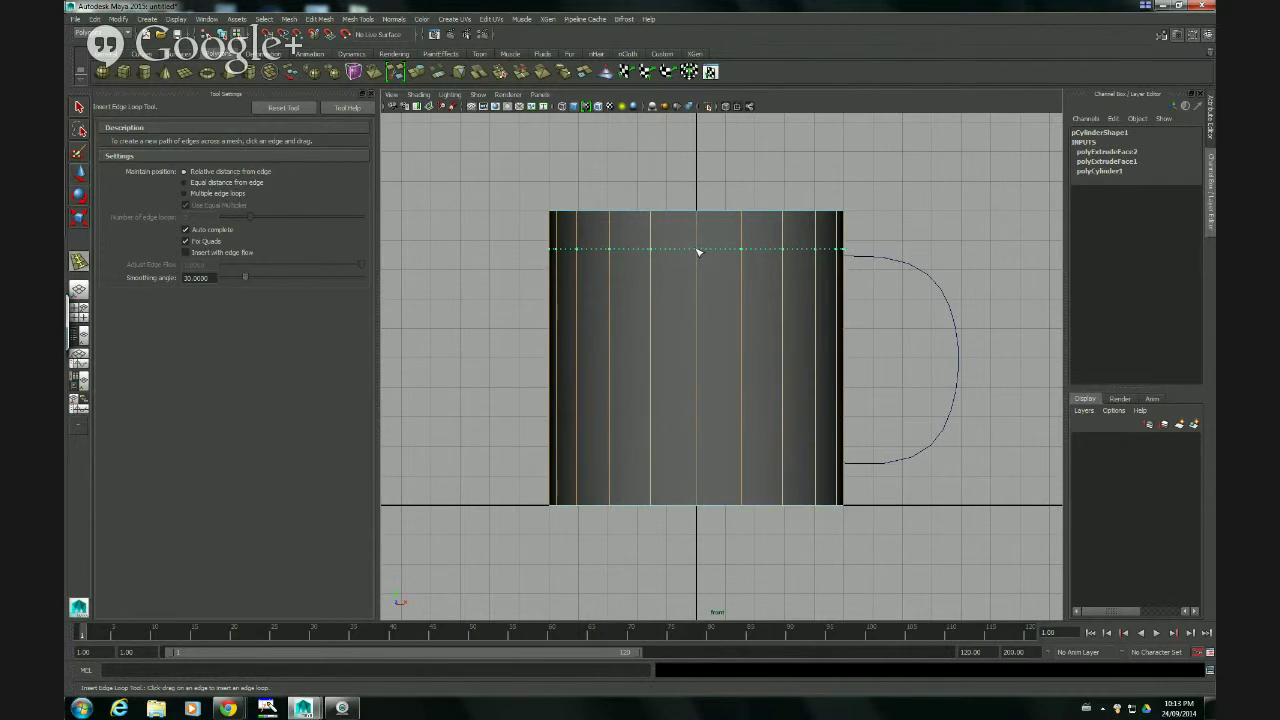
{"action": "left_click_drag", "start_coordinate": [698, 247], "coordinate": [707, 349]}
{"action": "mouse_move", "coordinate": [700, 266]}
{"action": "left_mouse_down"}
{"action": "mouse_move", "coordinate": [689, 391]}
{"action": "mouse_move", "coordinate": [711, 291]}
{"action": "mouse_move", "coordinate": [702, 242]}
{"action": "mouse_move", "coordinate": [700, 271]}
{"action": "left_mouse_up"}
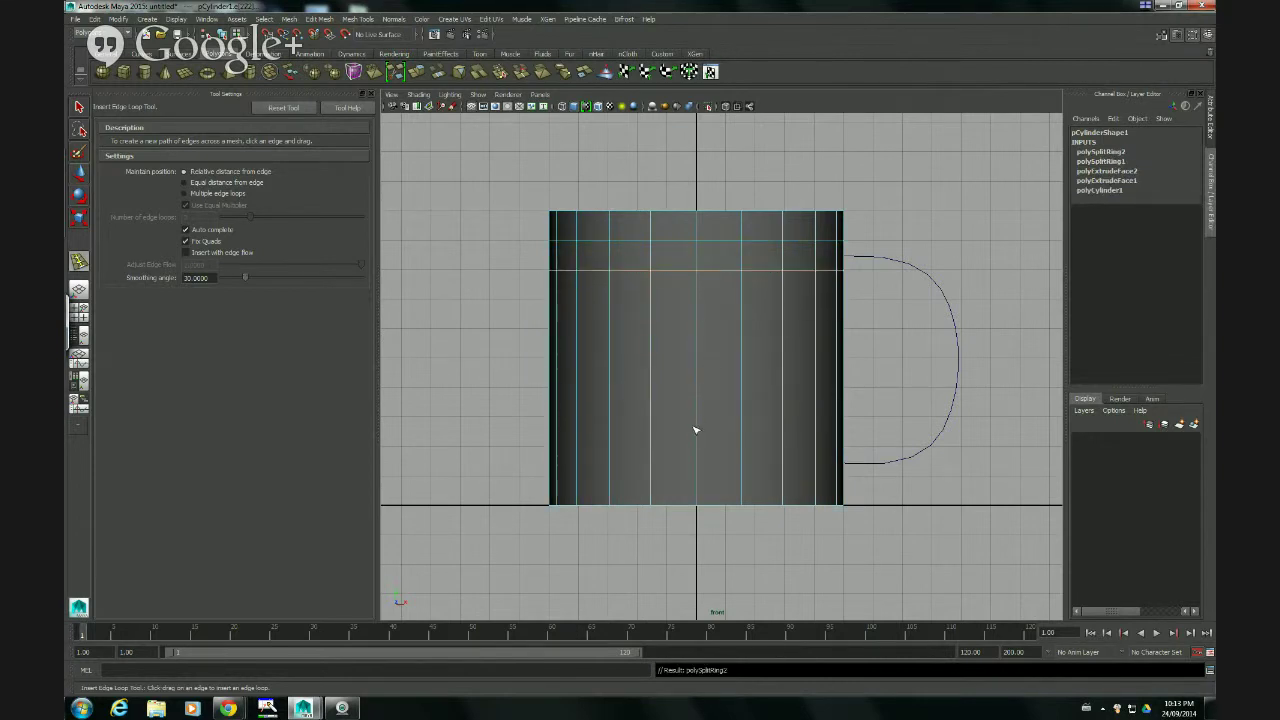
- Insert two horizontal edge loops near the cup's base, above and below the handle curve's lower end, and leave the tool with nothing selected
{"action": "left_click_drag", "start_coordinate": [696, 432], "coordinate": [699, 449]}
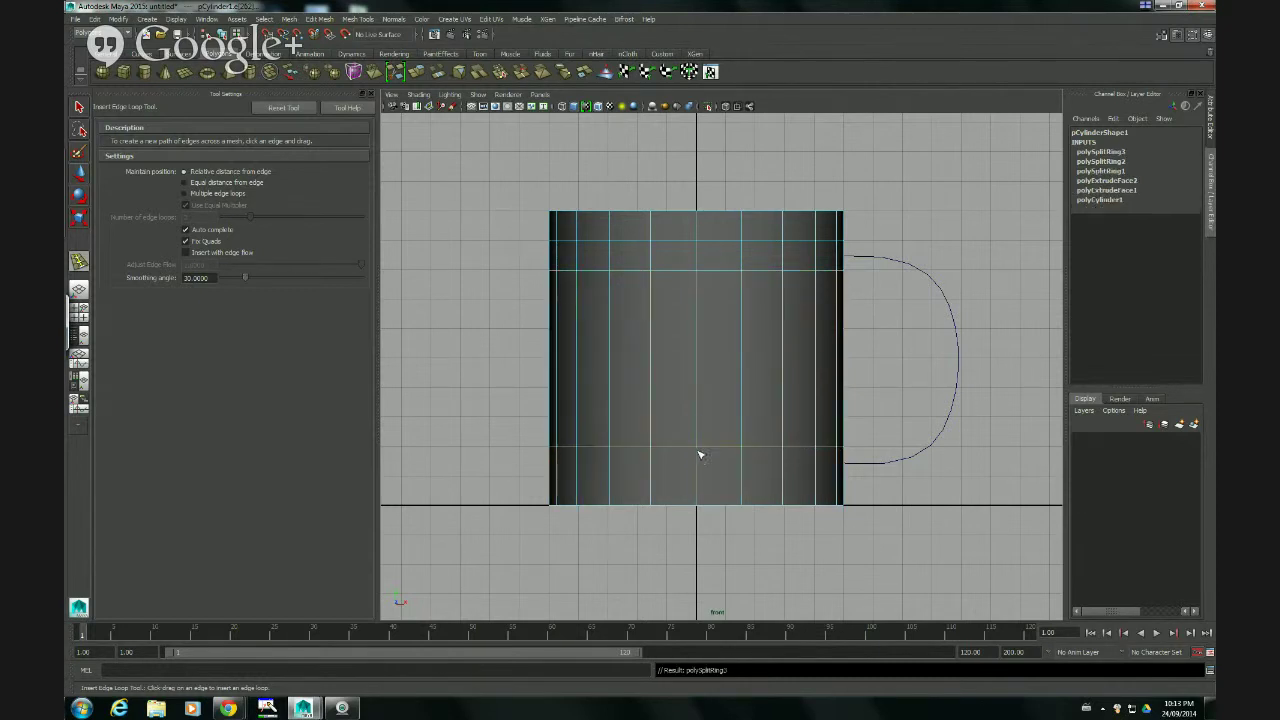
{"action": "left_click_drag", "start_coordinate": [697, 500], "coordinate": [699, 478]}
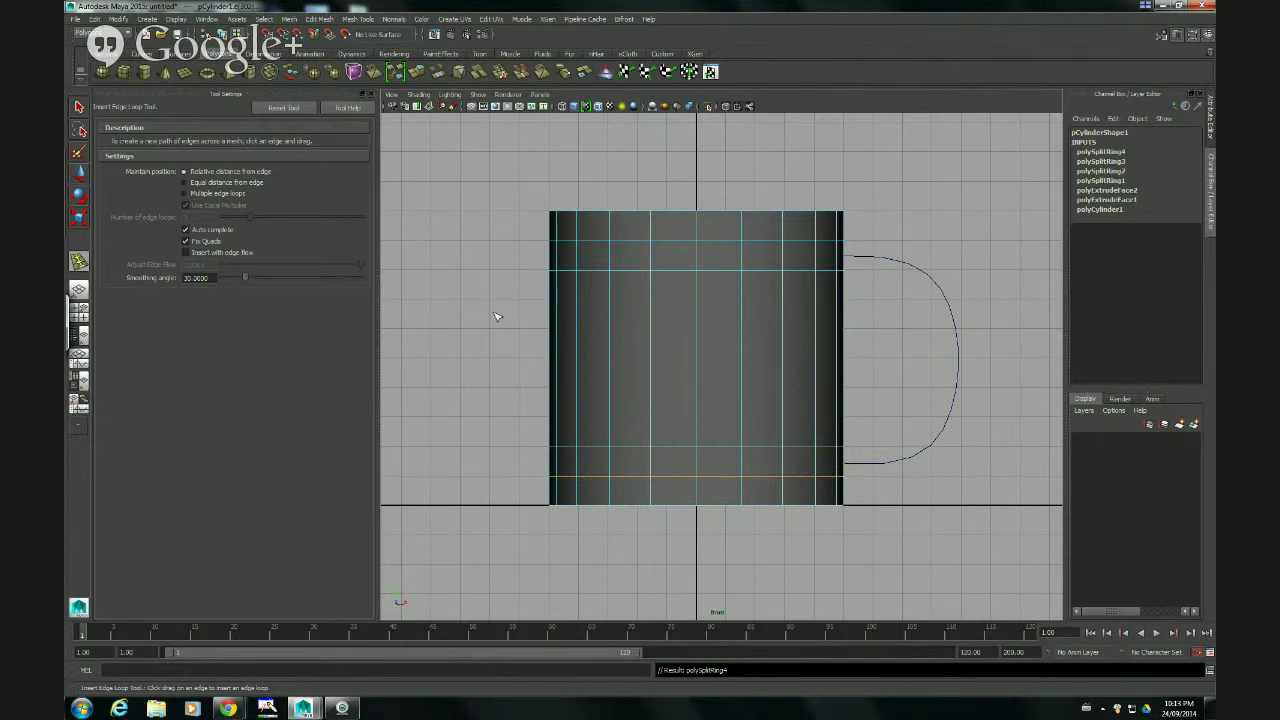
{"action": "left_click", "coordinate": [369, 95]}
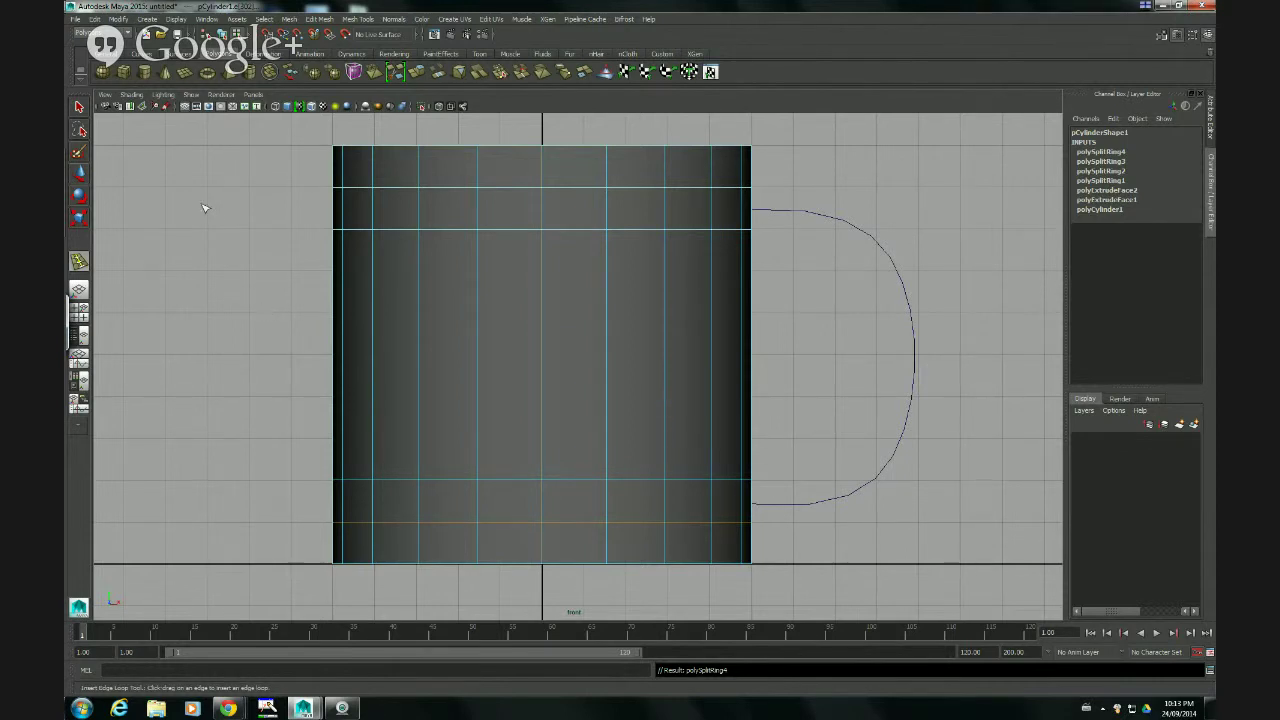
{"action": "left_click", "coordinate": [80, 108]}
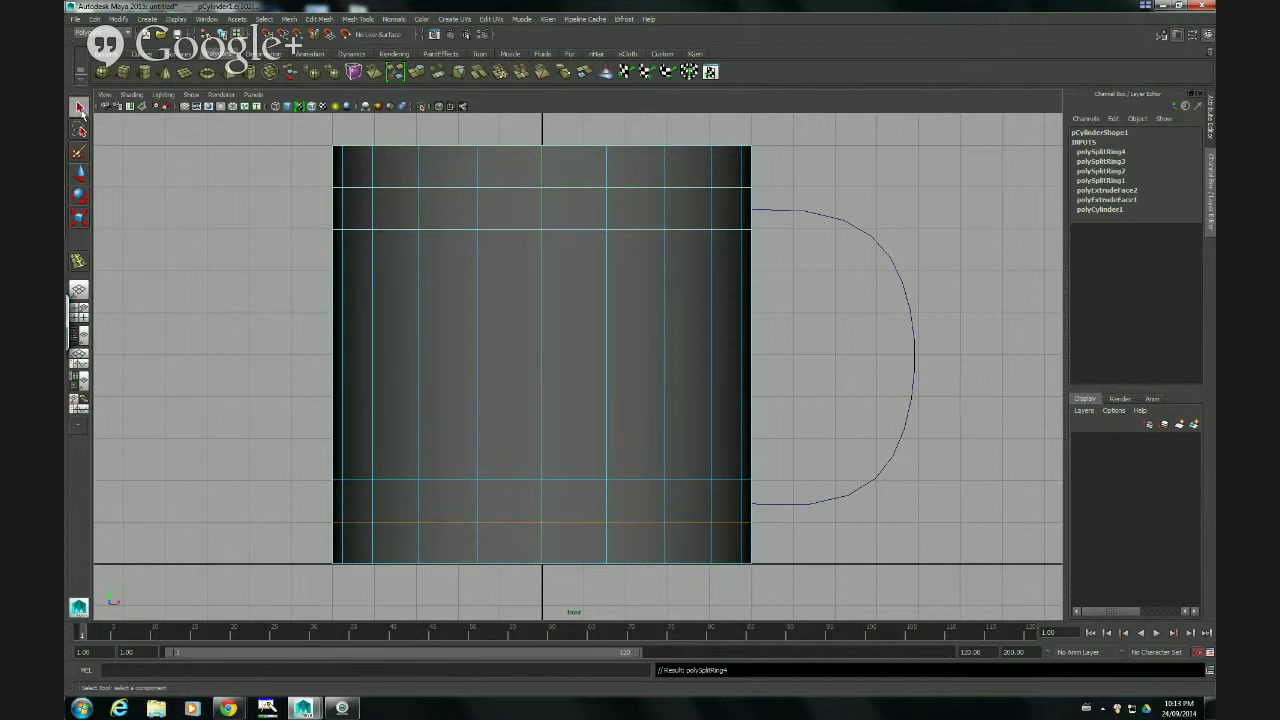
{"action": "left_click", "coordinate": [771, 290]}
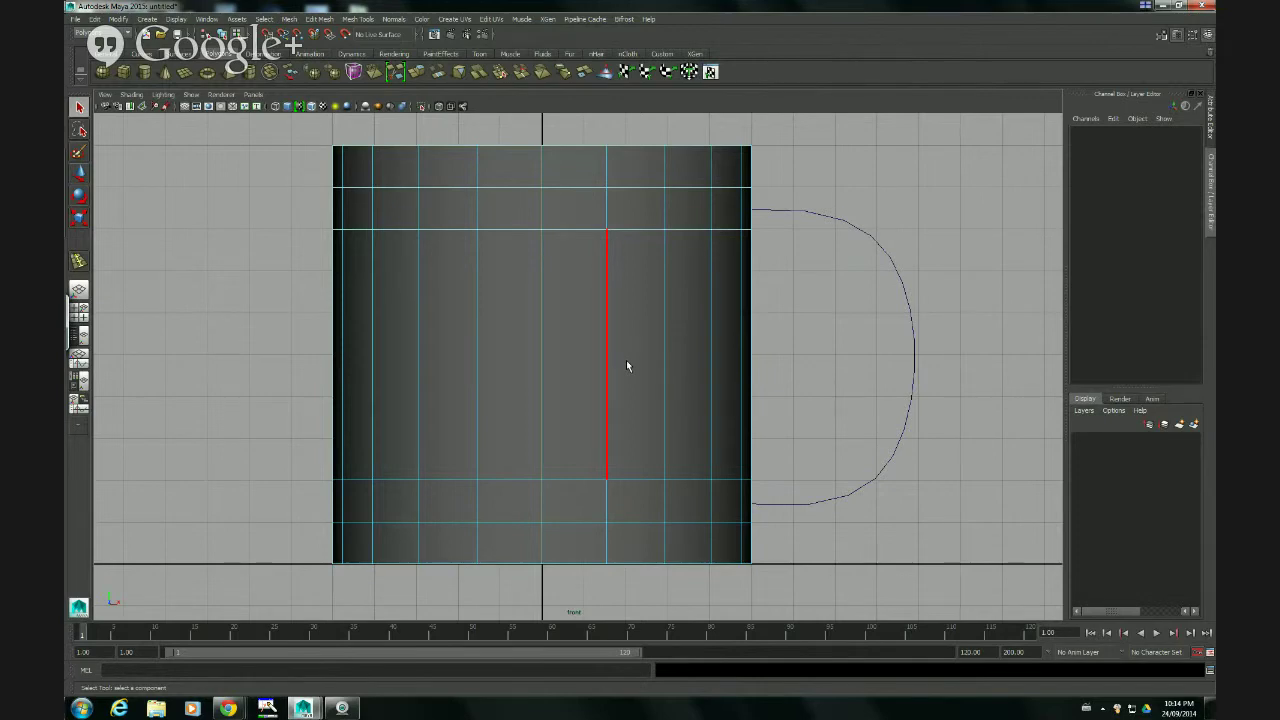
- Inspect the cup's edges around the handle curve in the perspective view, and return the cup to object mode with it selected
{"action": "key", "text": "space"}
{"action": "key", "text": "space"}
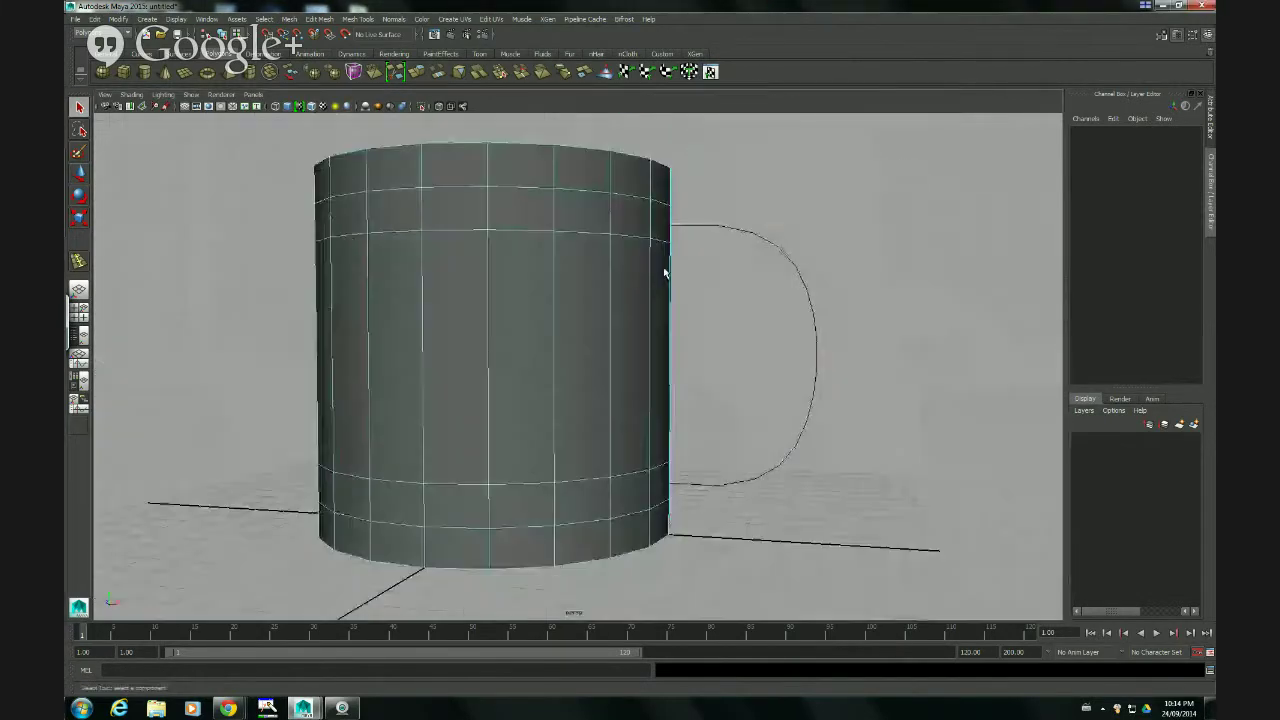
{"action": "left_click_drag", "start_coordinate": [700, 307], "coordinate": [600, 320], "text": "alt"}
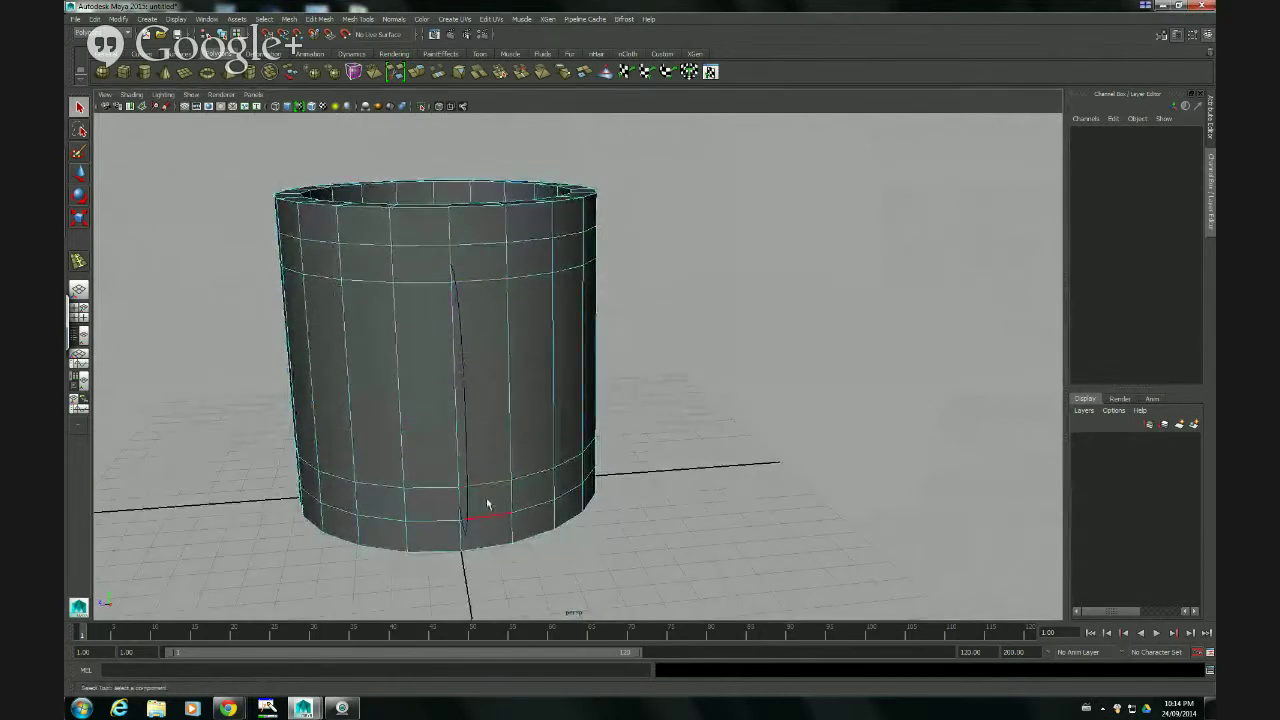
{"action": "left_click_drag", "start_coordinate": [489, 380], "coordinate": [515, 383], "text": "alt"}
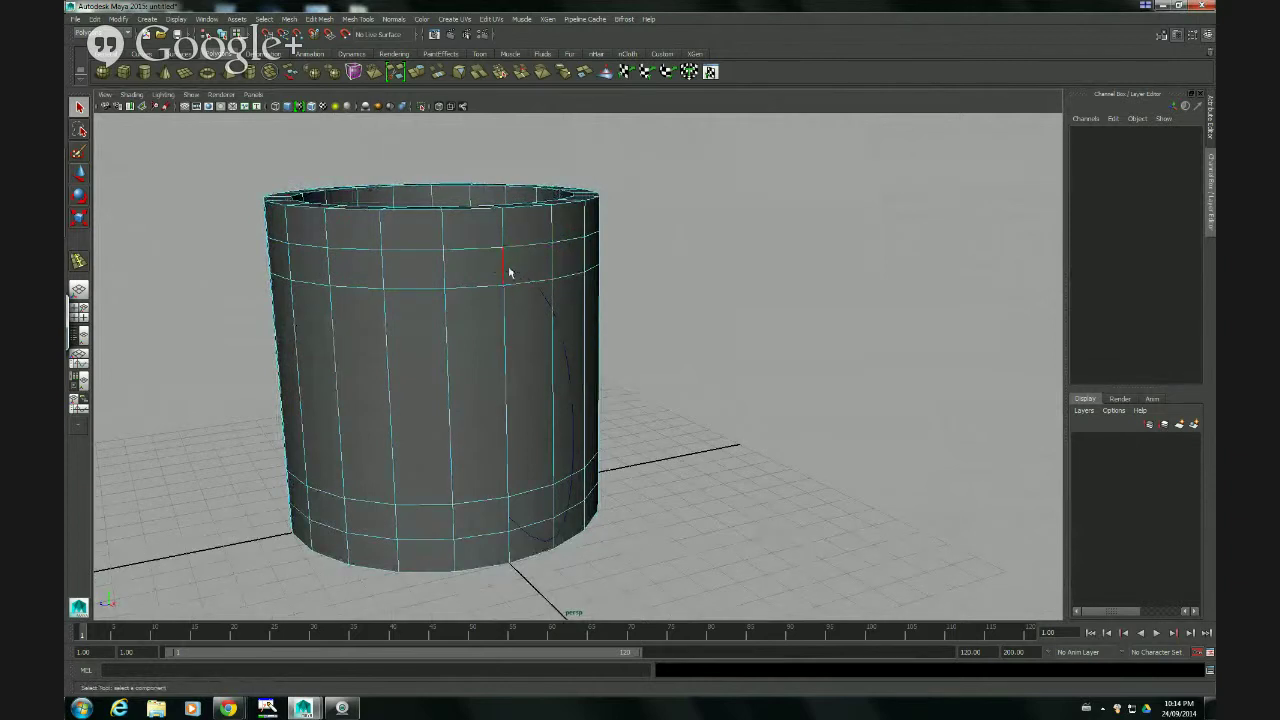
{"action": "right_click", "coordinate": [455, 279]}
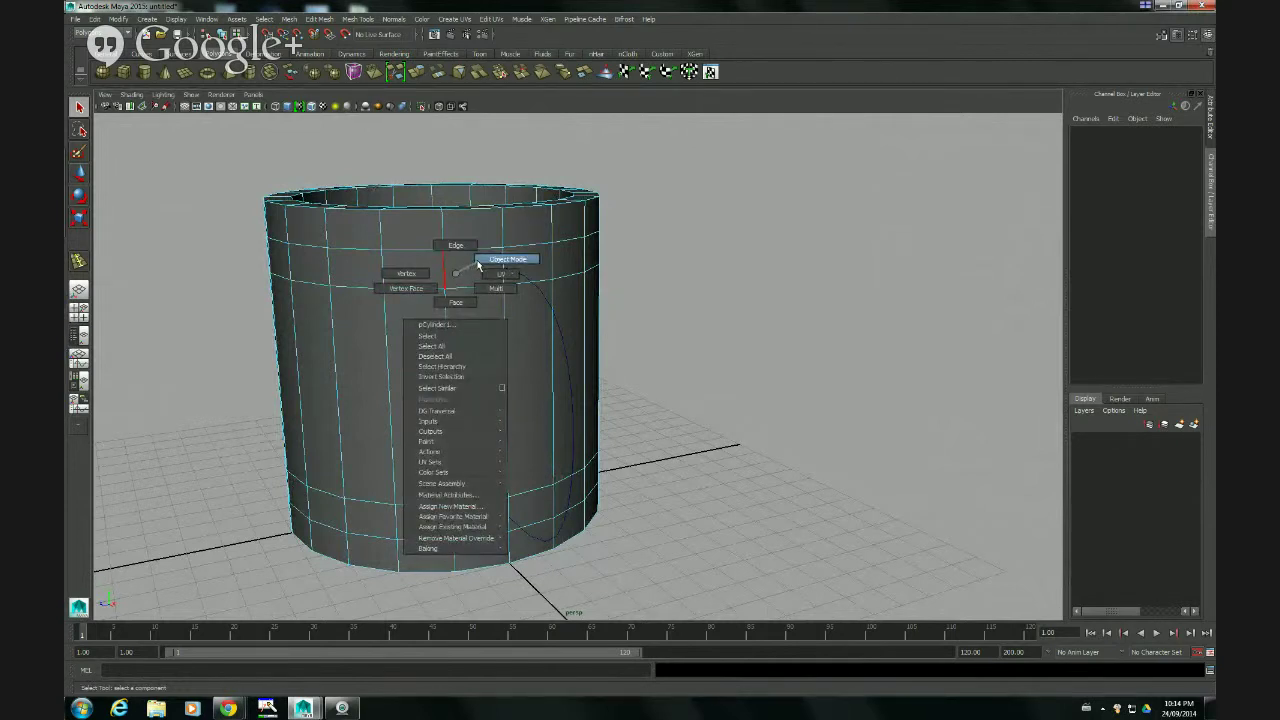
{"action": "left_click", "coordinate": [479, 263]}
{"action": "left_click", "coordinate": [537, 233]}
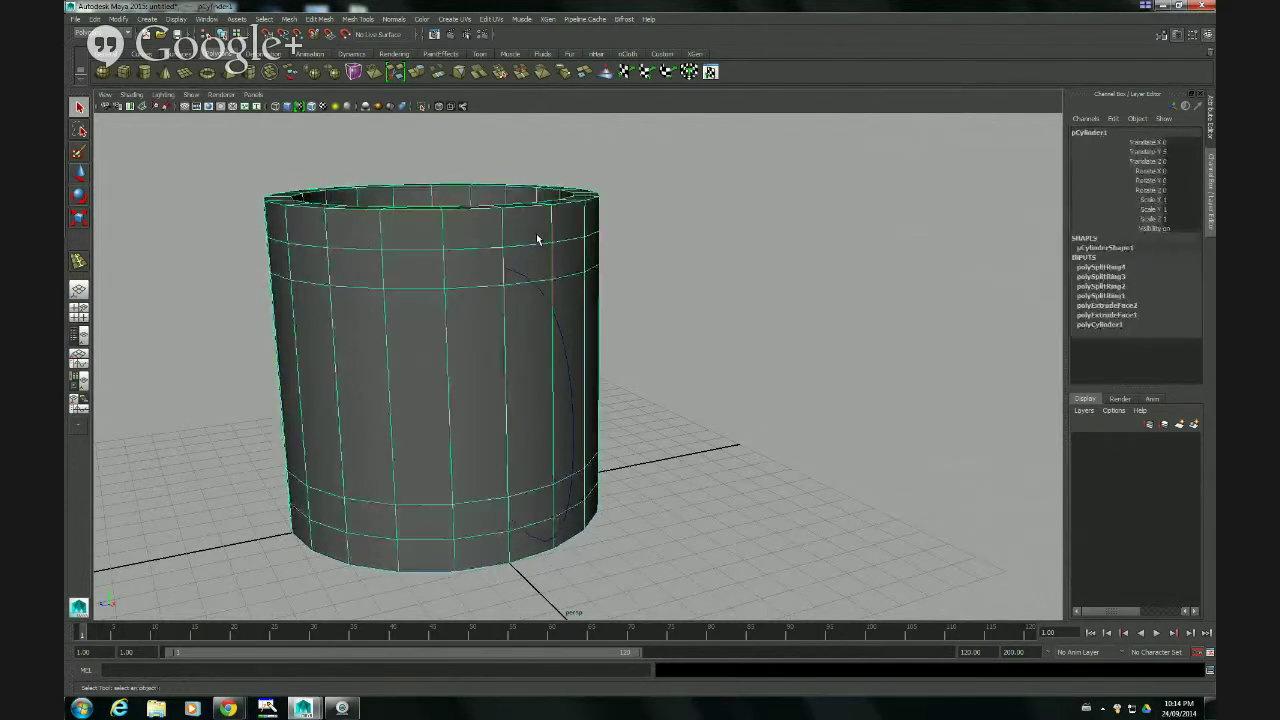
- In the top view, set the cup's Rotate Y to 9 so a face lines up with the handle curve, and clear the selection
{"action": "key", "text": "space"}
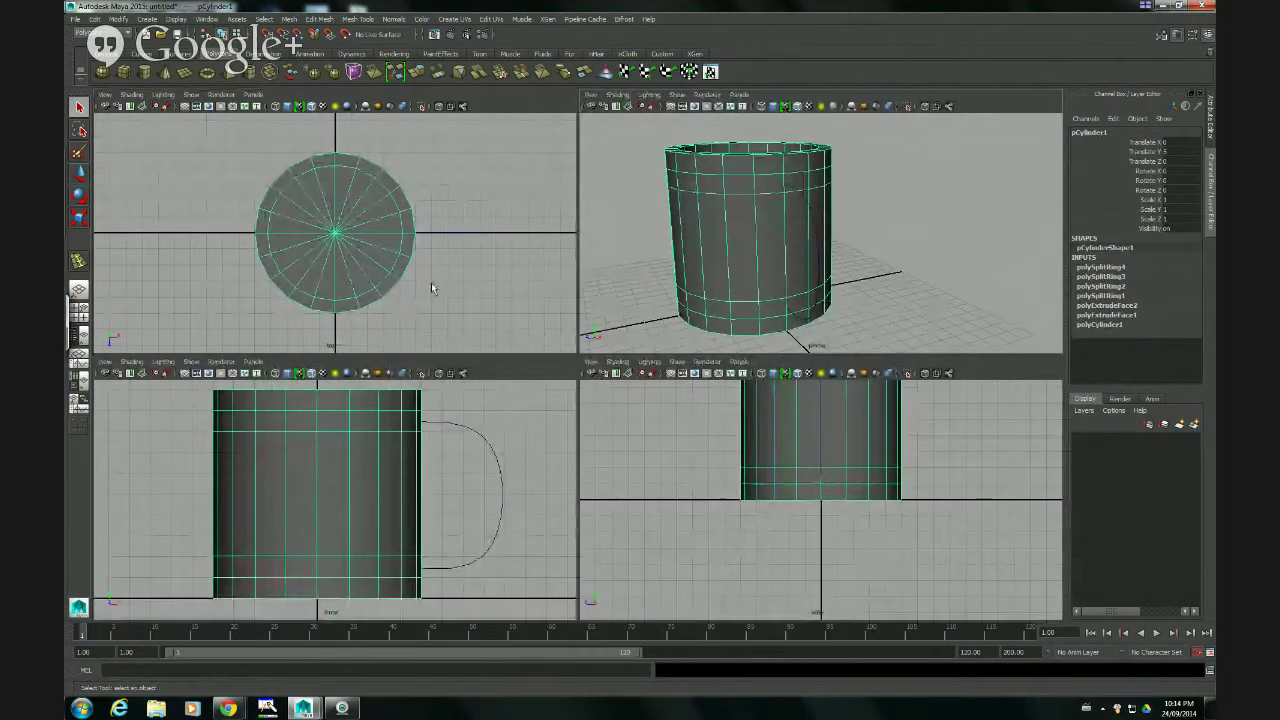
{"action": "key", "text": "space"}
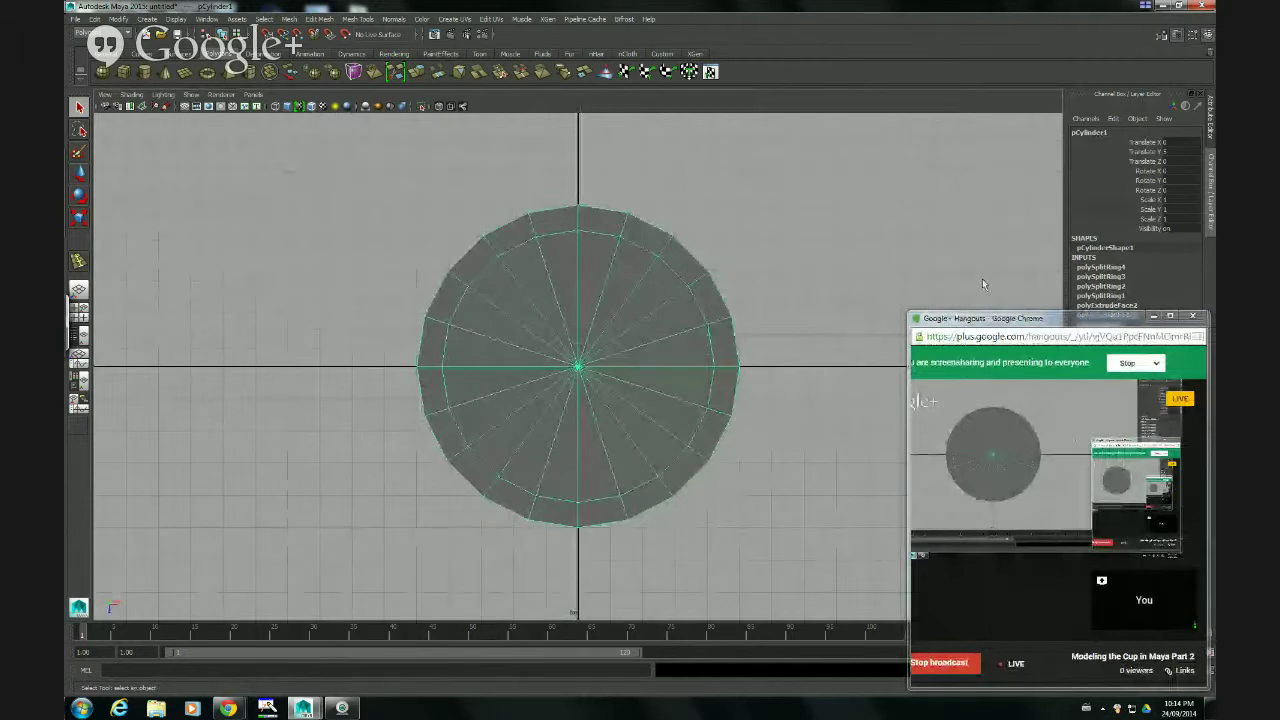
{"action": "left_click", "coordinate": [1153, 316]}
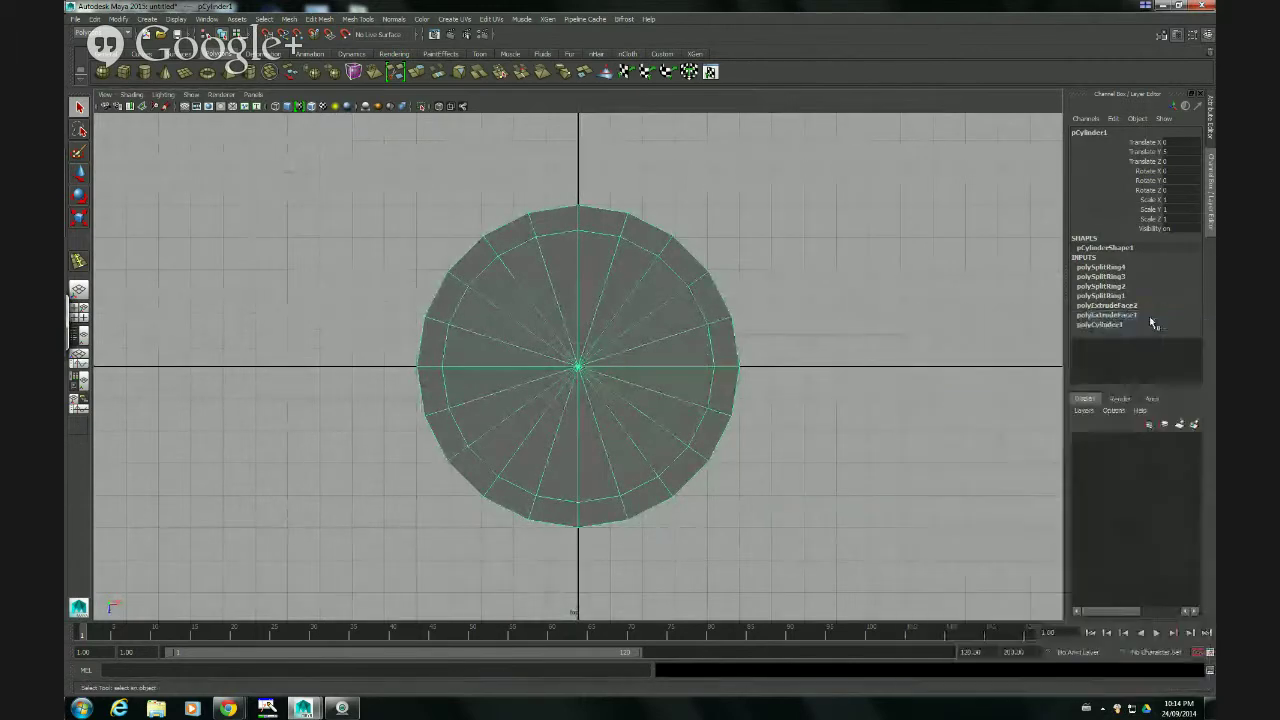
{"action": "left_click", "coordinate": [1170, 181]}
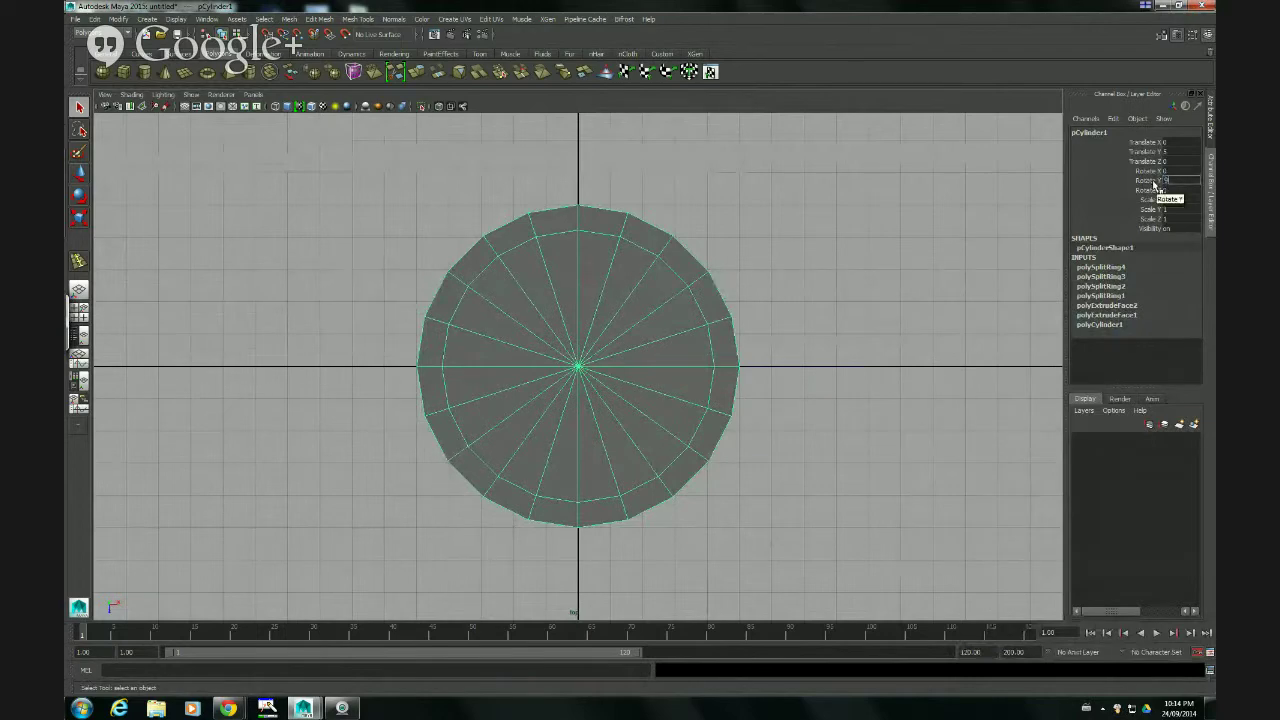
{"action": "key", "text": "Return"}
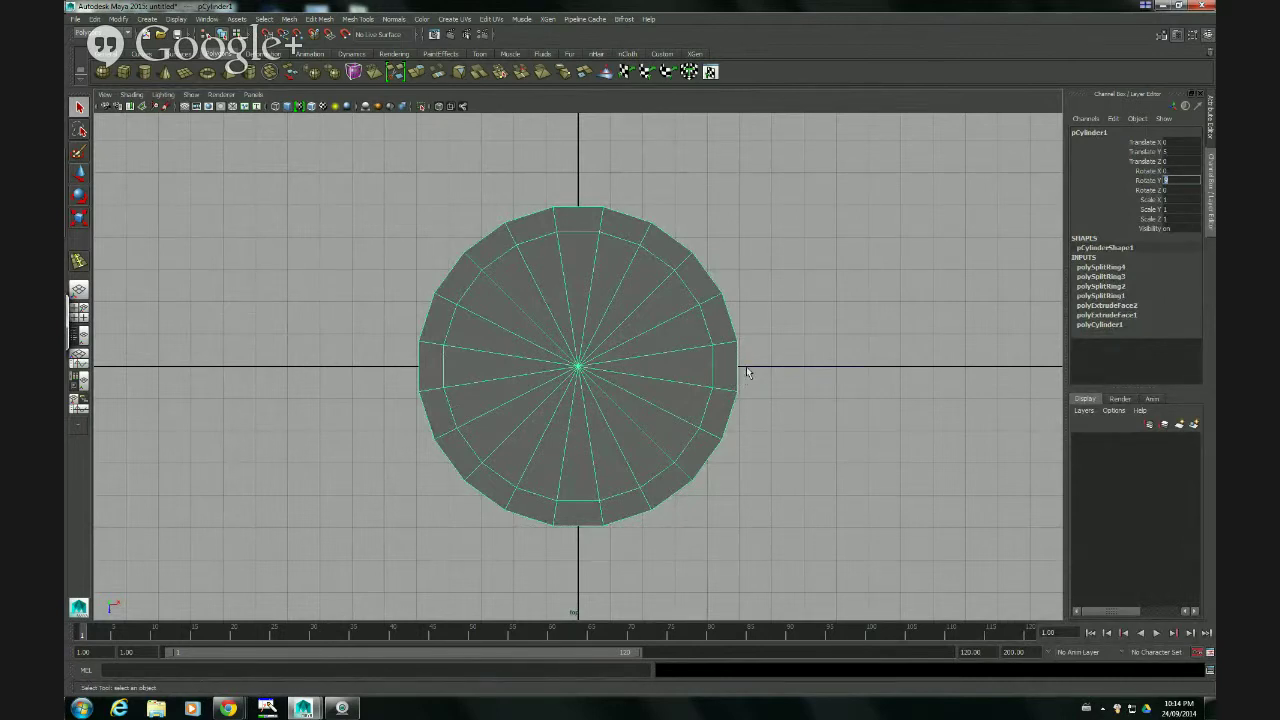
{"action": "left_click", "coordinate": [747, 240]}
- In the perspective view, select the cup face at the handle curve's upper end together with the handle curve
{"action": "key", "text": "space"}
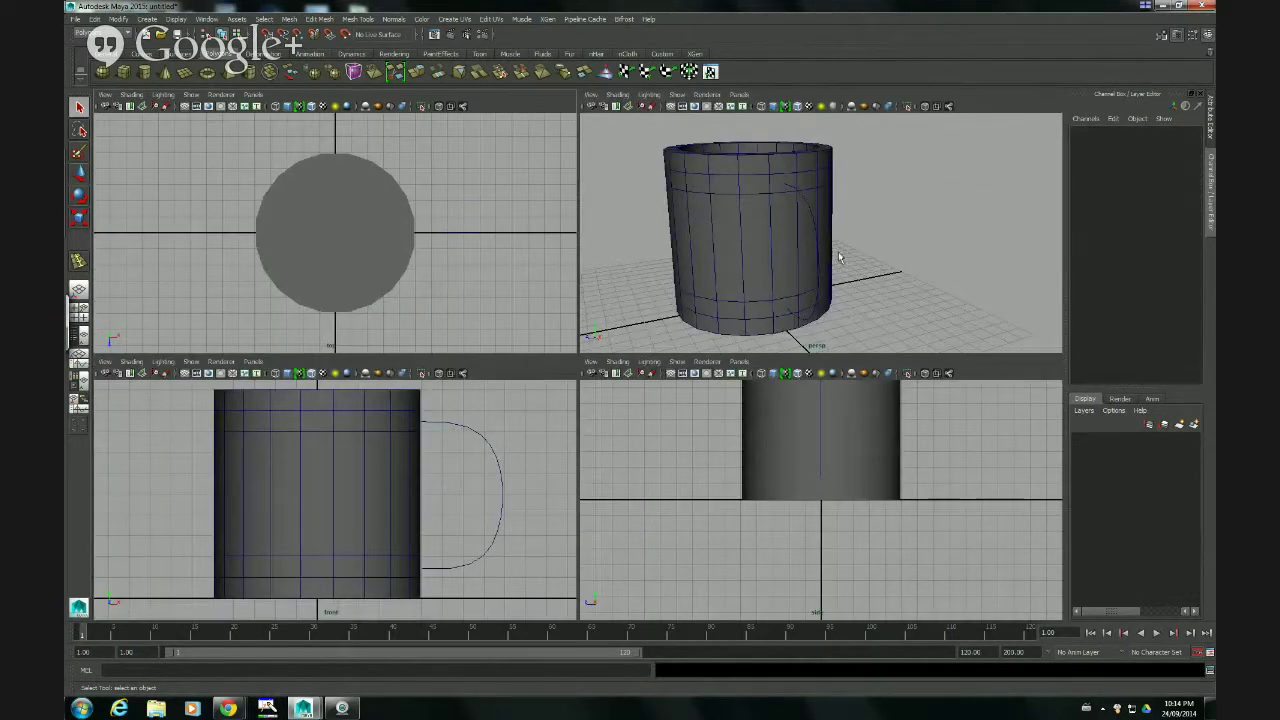
{"action": "key", "text": "space"}
{"action": "scroll", "coordinate": [645, 330], "scroll_direction": "up", "scroll_amount": 3}
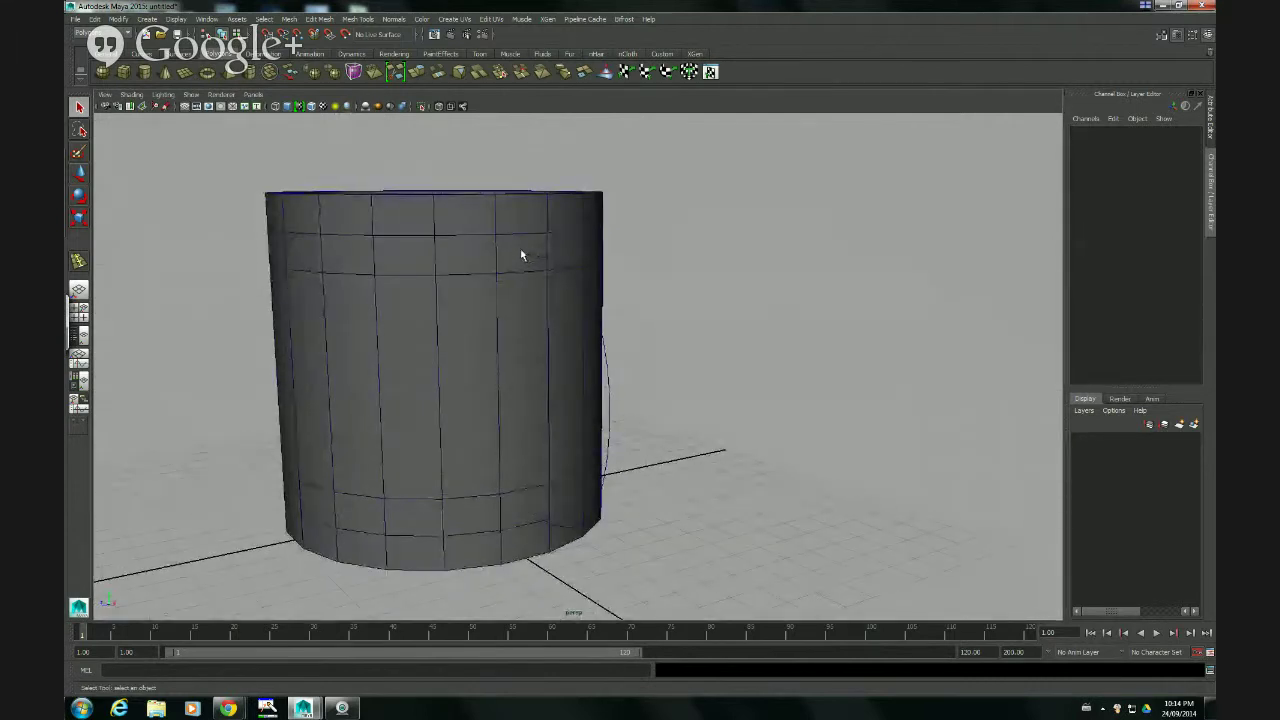
{"action": "left_click_drag", "start_coordinate": [514, 257], "coordinate": [538, 279], "text": "alt"}
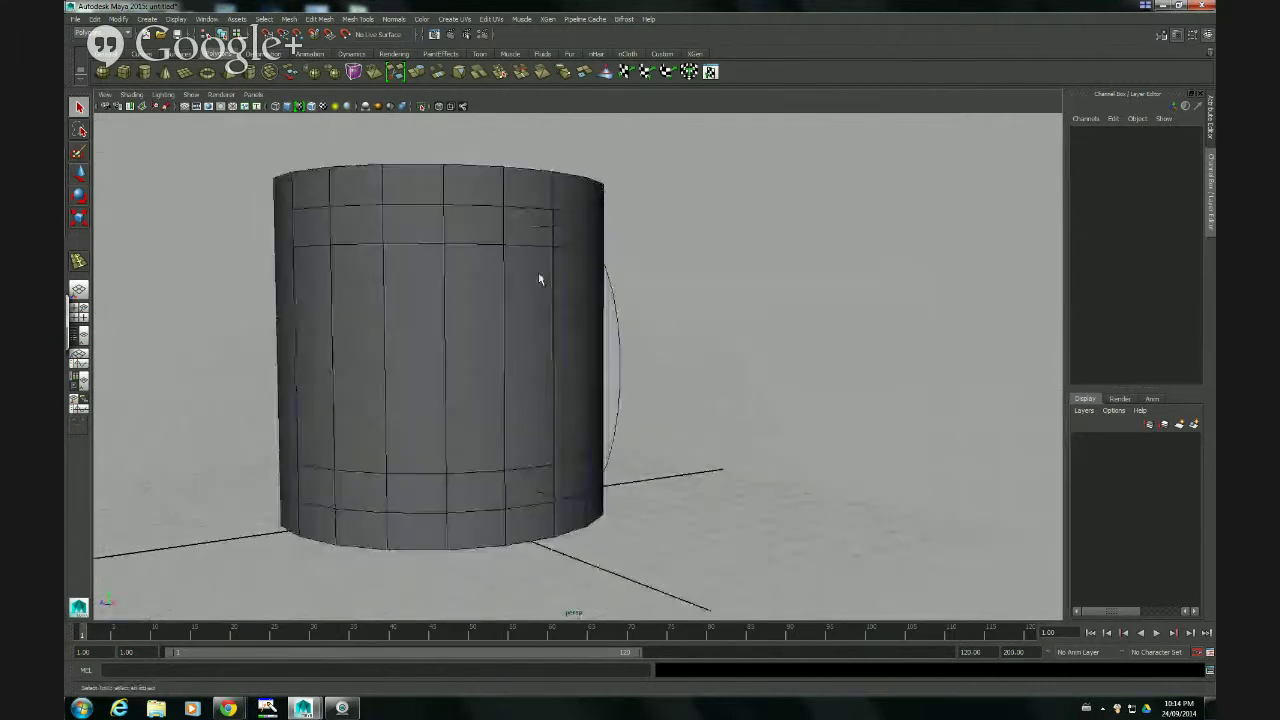
{"action": "right_click", "coordinate": [533, 337]}
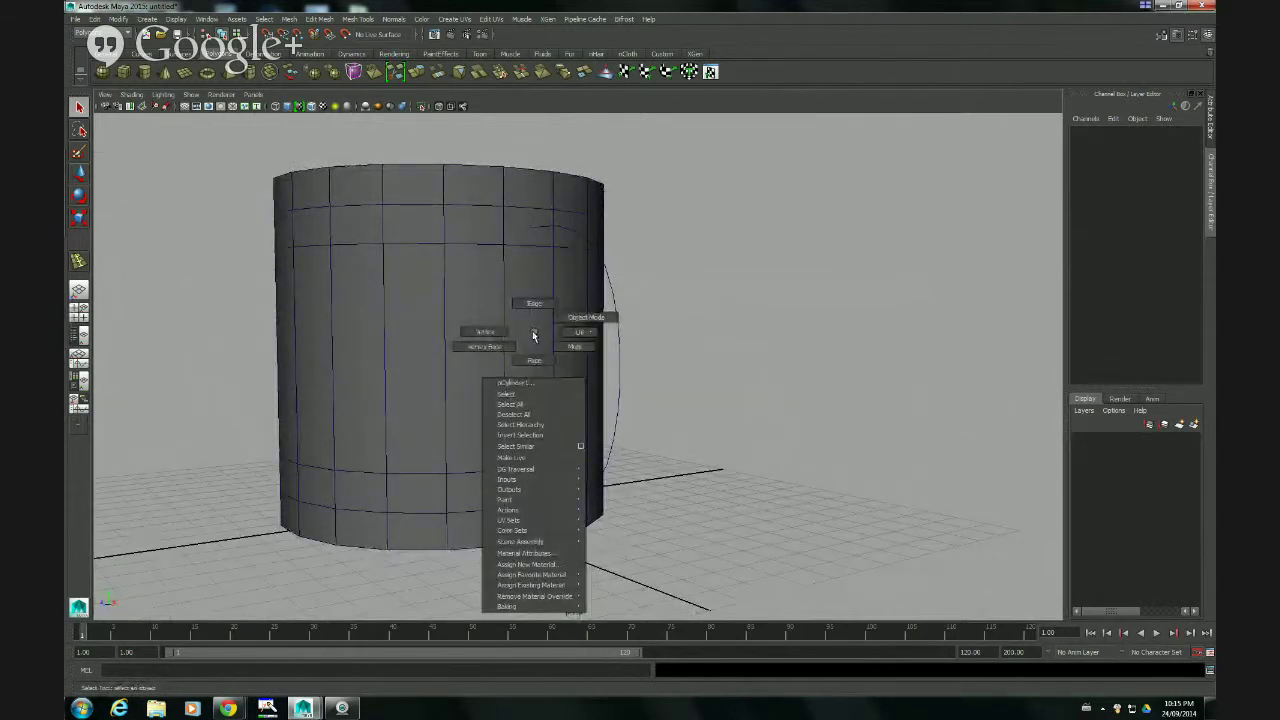
{"action": "left_click", "coordinate": [535, 359]}
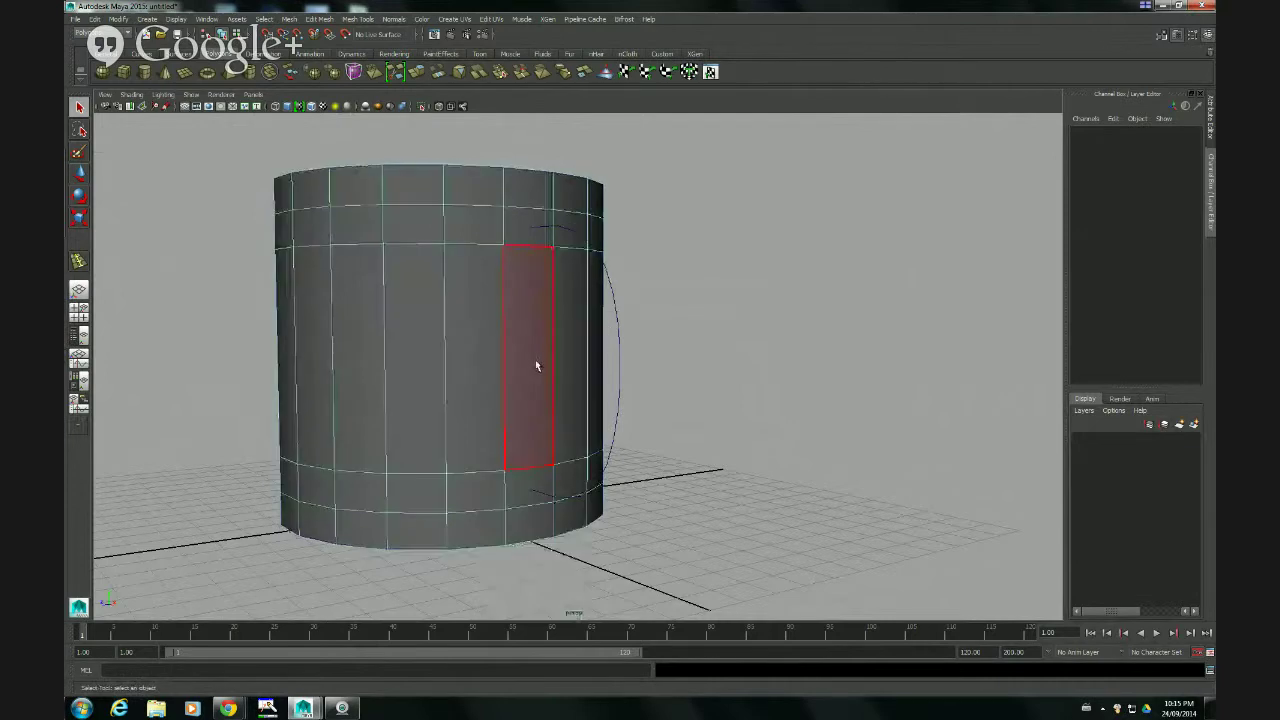
{"action": "left_click", "coordinate": [525, 236]}
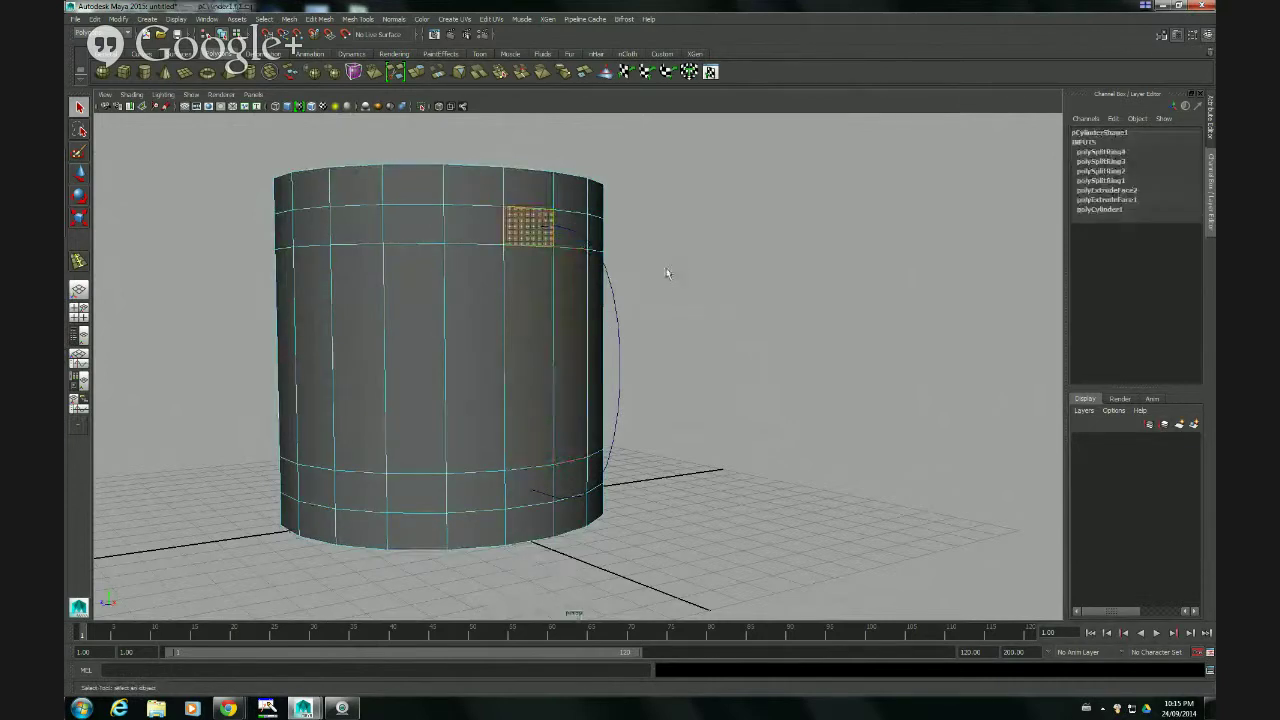
{"action": "left_click_drag", "start_coordinate": [663, 274], "coordinate": [694, 276], "text": "alt"}
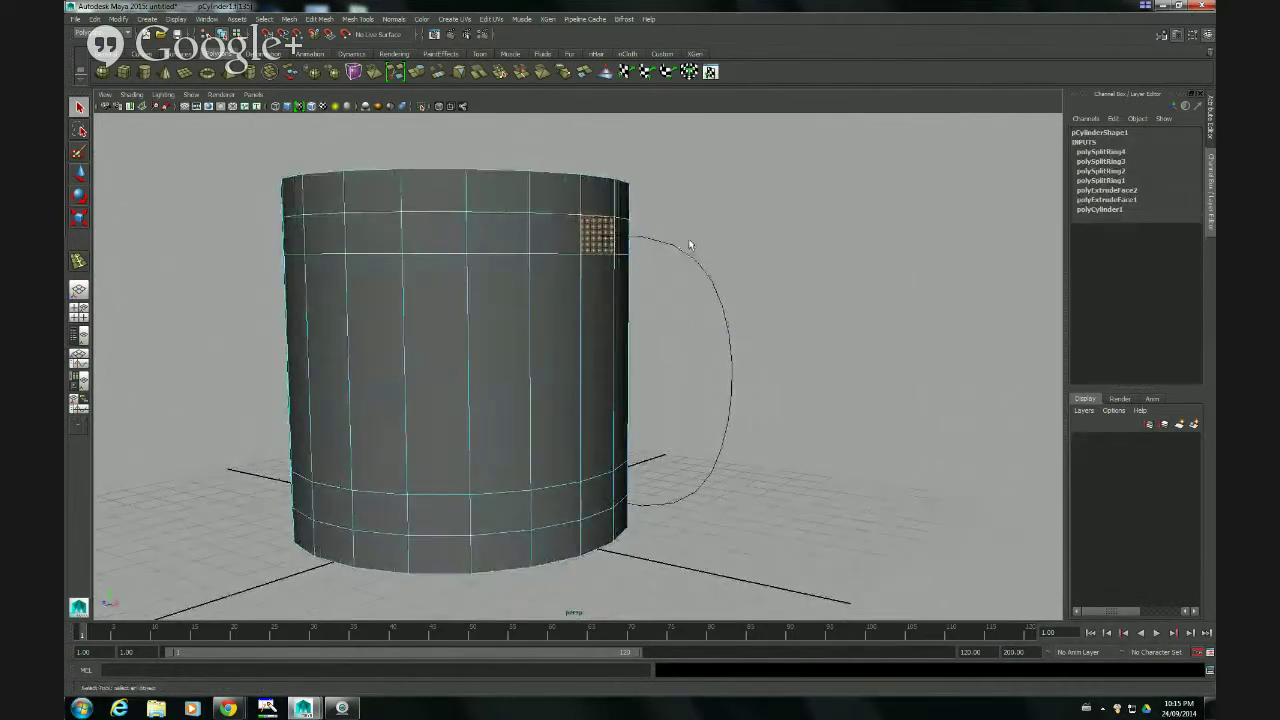
{"action": "left_click", "coordinate": [706, 272], "text": "shift"}
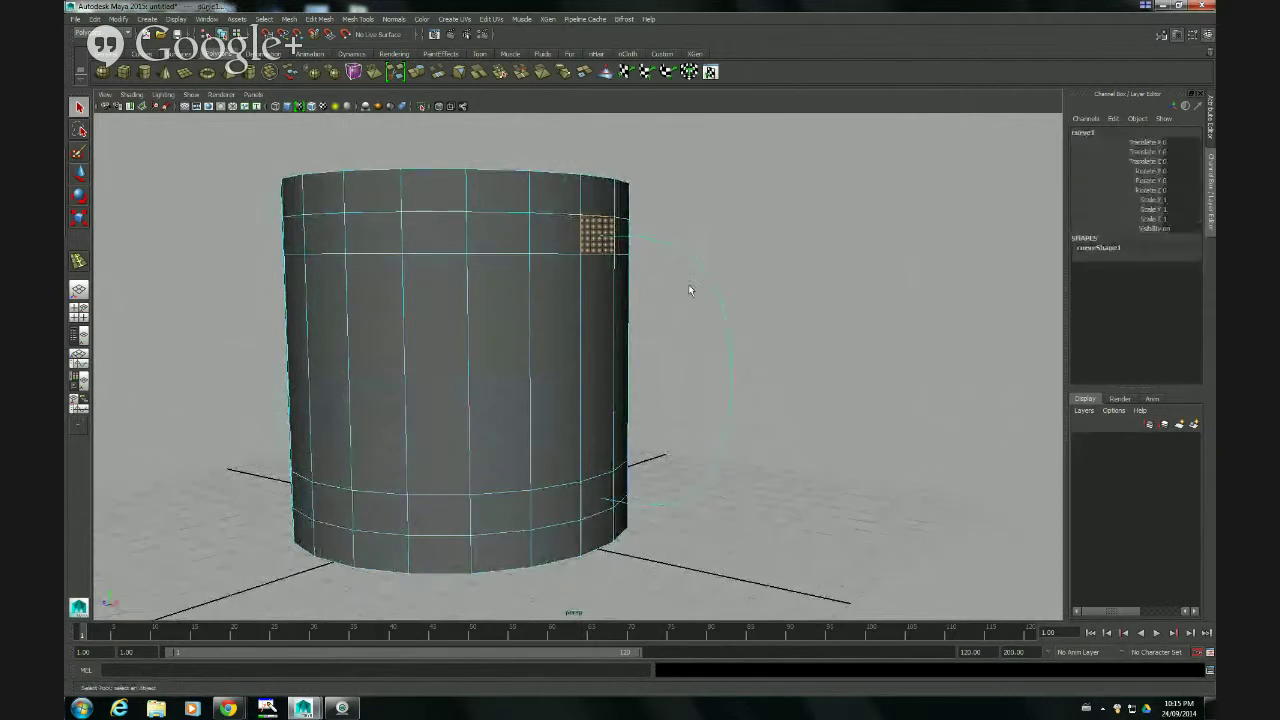
{"action": "left_click", "coordinate": [597, 242], "text": "shift"}
- Extrude the selected face along the handle curve using reset Extrude Face settings with 10 divisions
{"action": "left_click", "coordinate": [312, 19]}
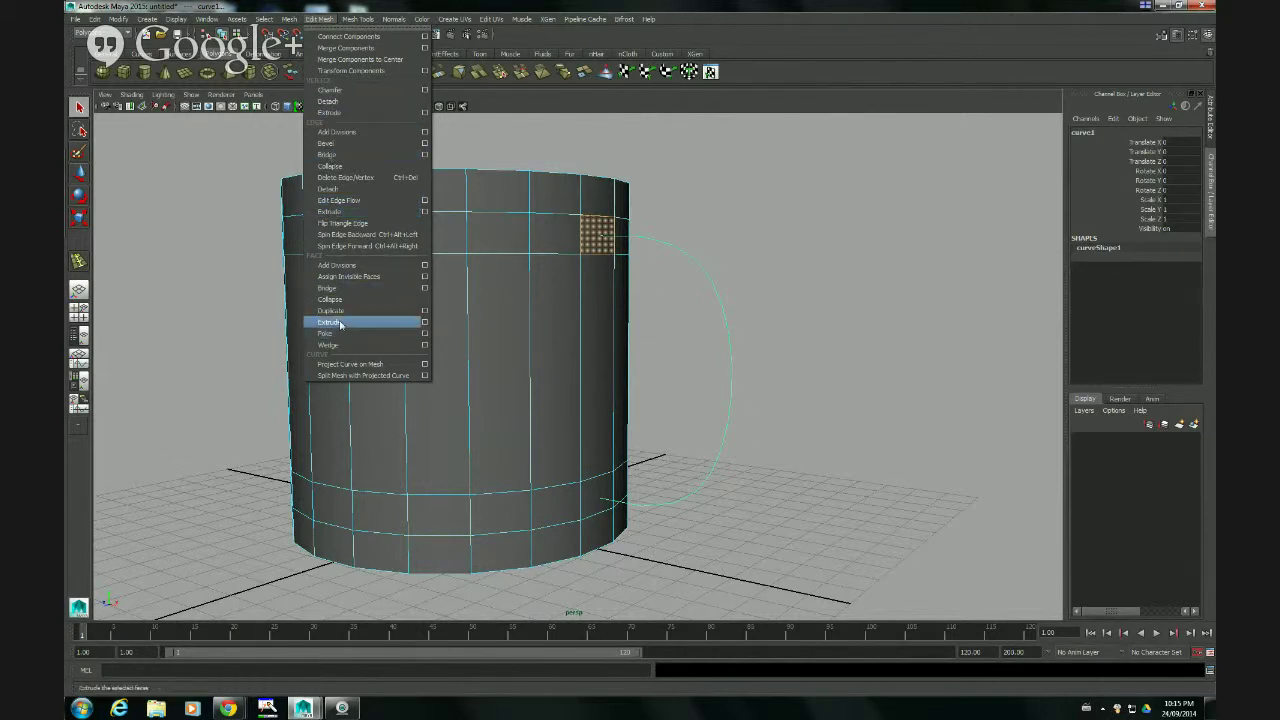
{"action": "left_click", "coordinate": [424, 325]}
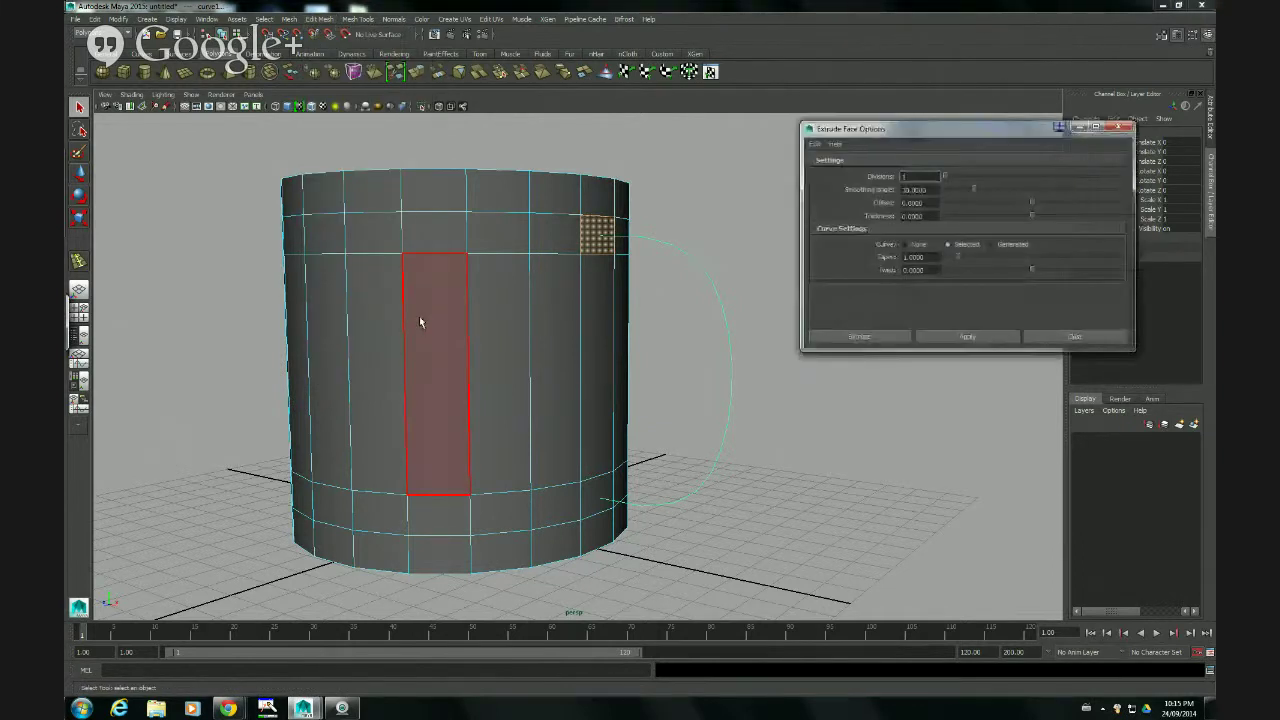
{"action": "left_click", "coordinate": [815, 144]}
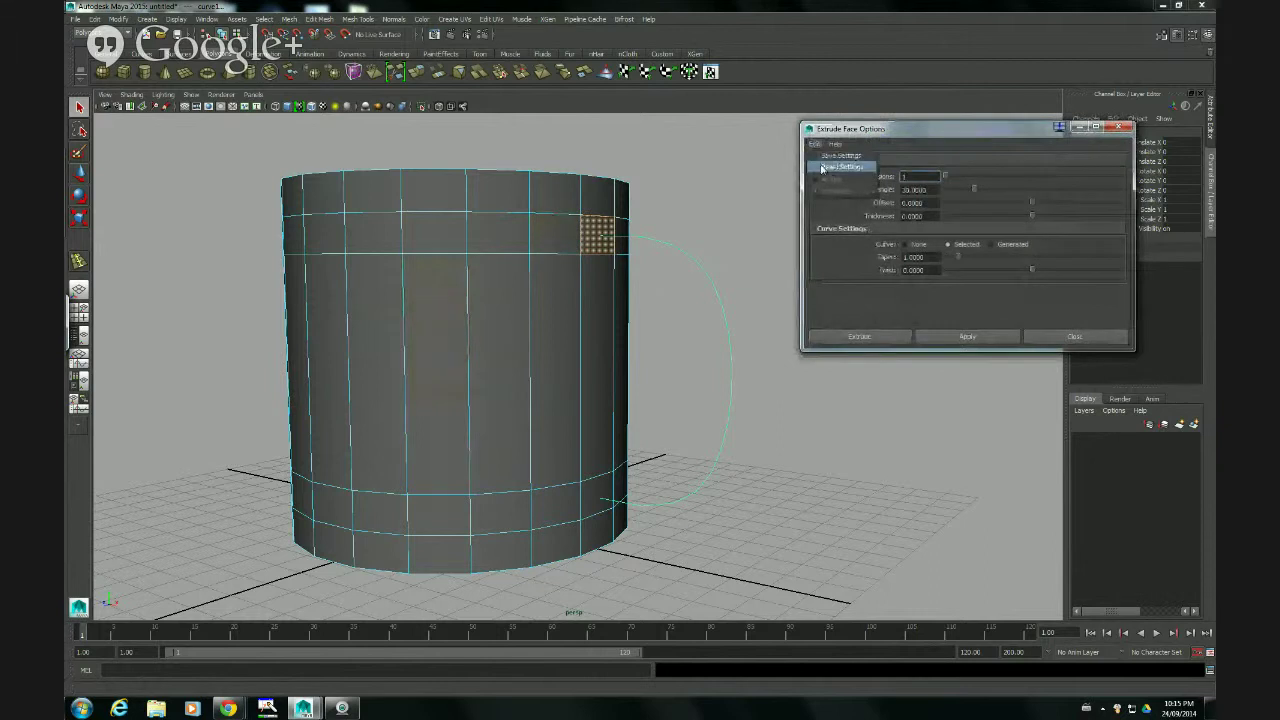
{"action": "left_click", "coordinate": [825, 165]}
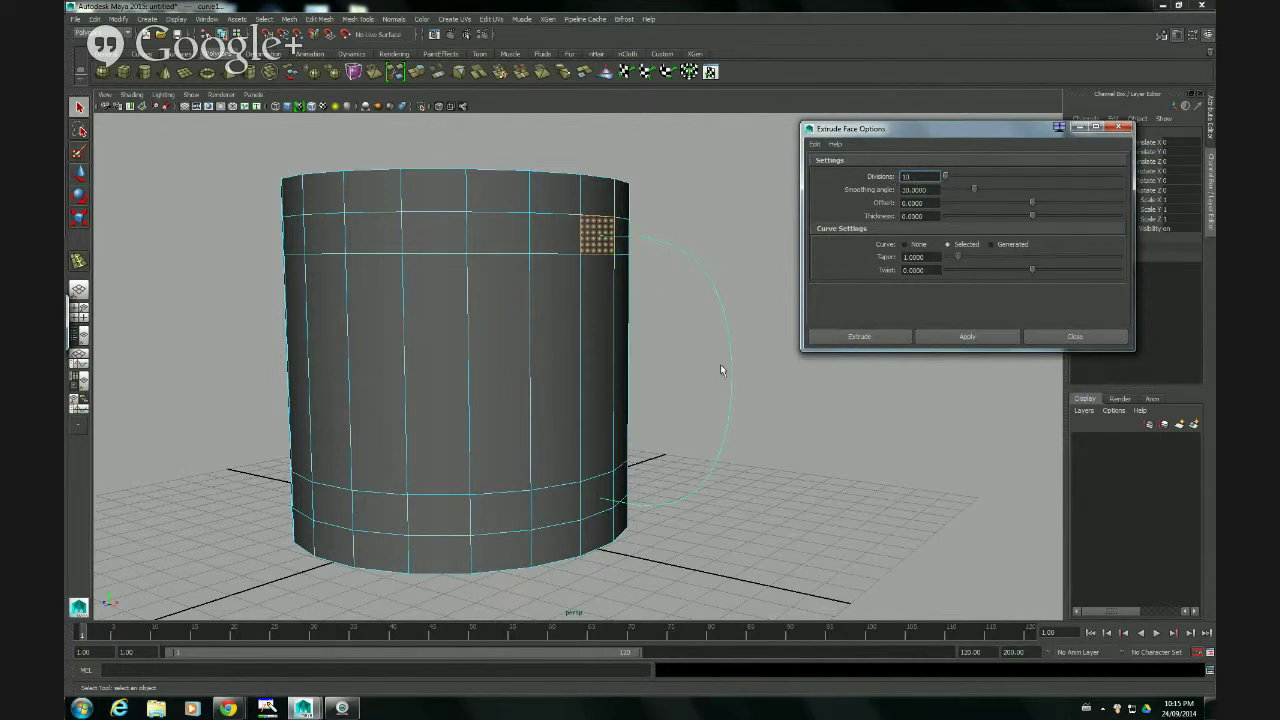
{"action": "left_click", "coordinate": [966, 336]}
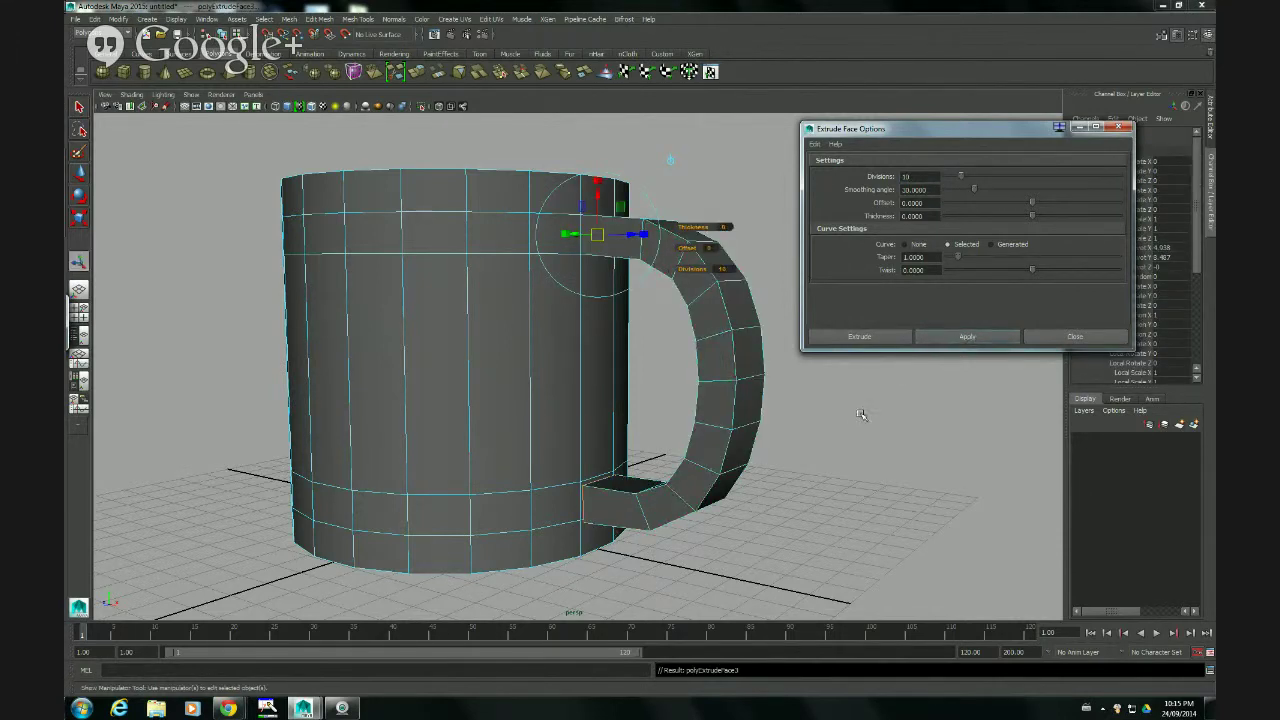
- Return the cup to object mode and inspect the extruded handle, especially its lower end against the cup wall
{"action": "left_click", "coordinate": [1064, 338]}
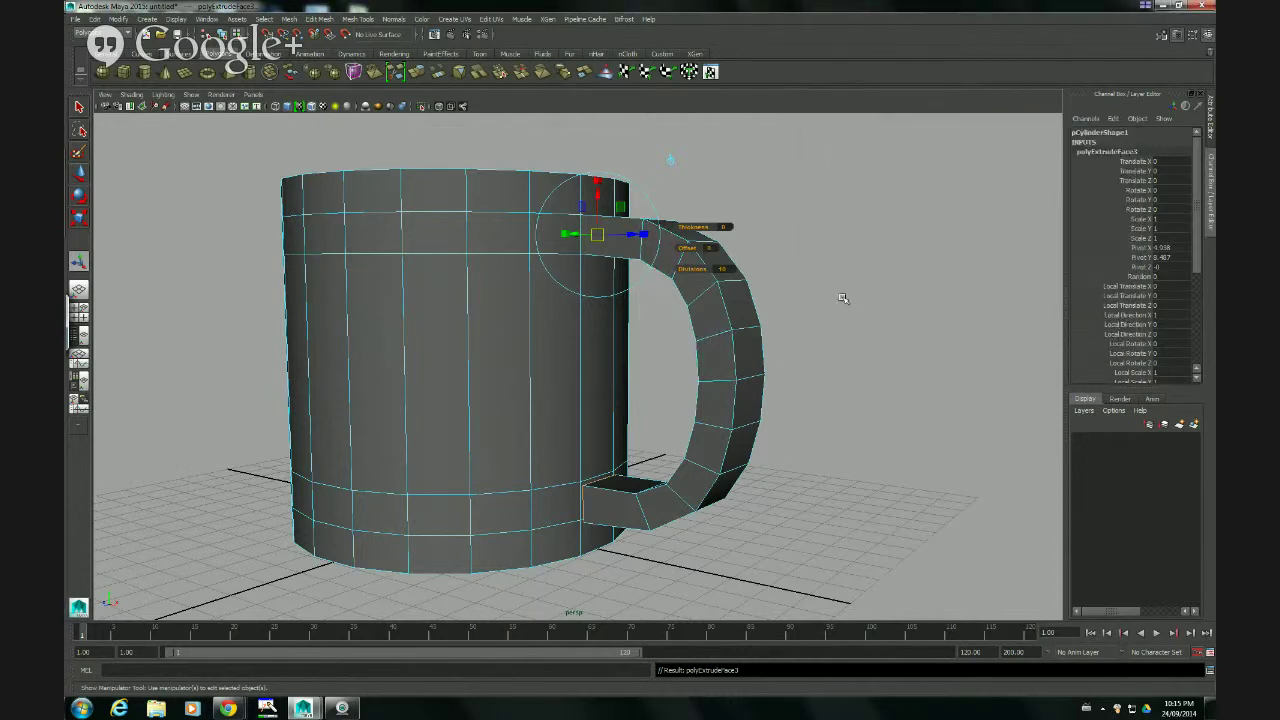
{"action": "right_click", "coordinate": [755, 330]}
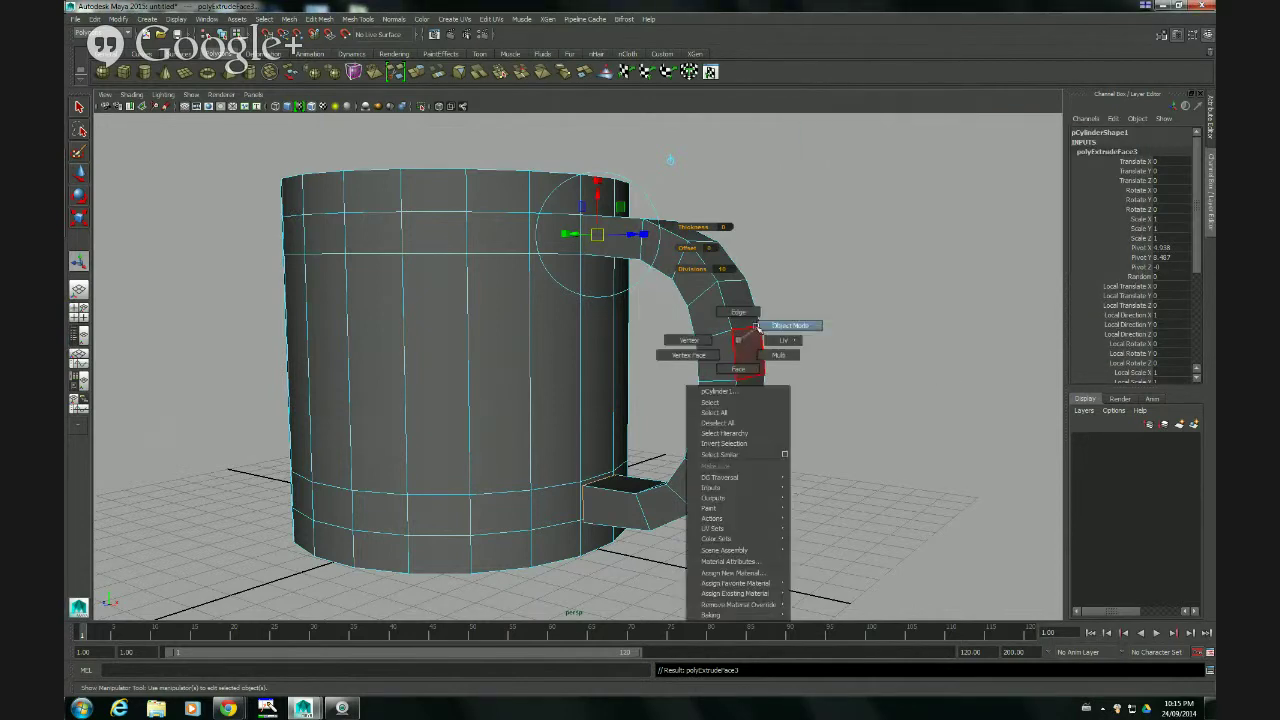
{"action": "left_click", "coordinate": [786, 316]}
{"action": "left_click_drag", "start_coordinate": [829, 266], "coordinate": [514, 302], "text": "alt"}
{"action": "scroll", "coordinate": [795, 264], "scroll_direction": "up", "scroll_amount": 3}
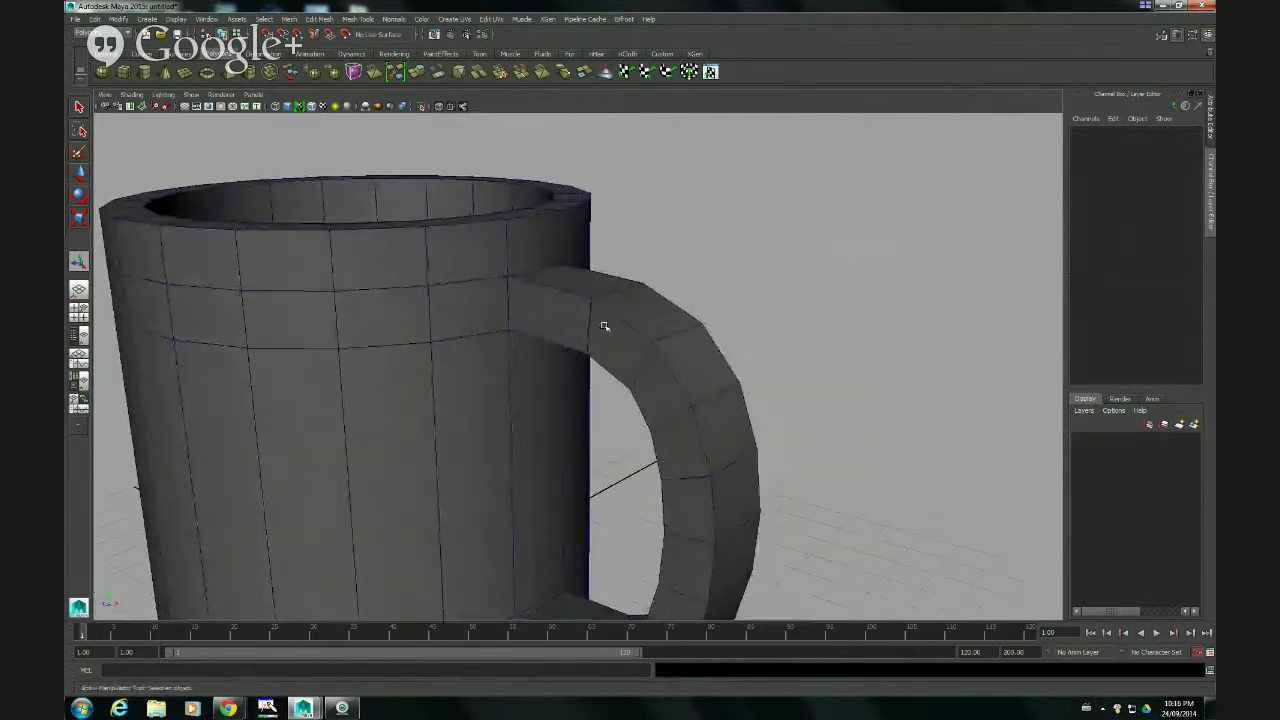
{"action": "left_click_drag", "start_coordinate": [591, 400], "coordinate": [662, 312], "text": "alt"}
{"action": "right_click_drag", "start_coordinate": [598, 378], "coordinate": [933, 345], "text": "alt"}
{"action": "left_click_drag", "start_coordinate": [933, 345], "coordinate": [698, 356], "text": "alt"}
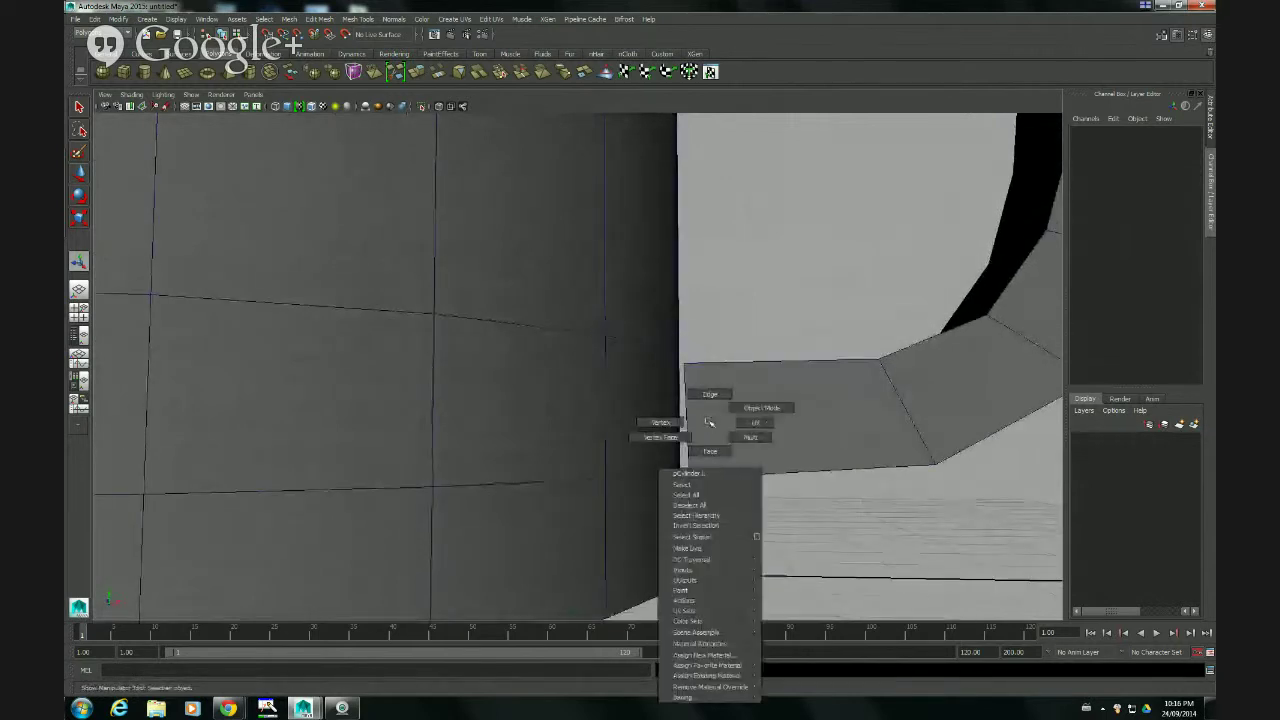
- Move the vertices at the handle's lower end outward along X, away from the cup wall, to open a gap
{"action": "right_click", "coordinate": [707, 421]}
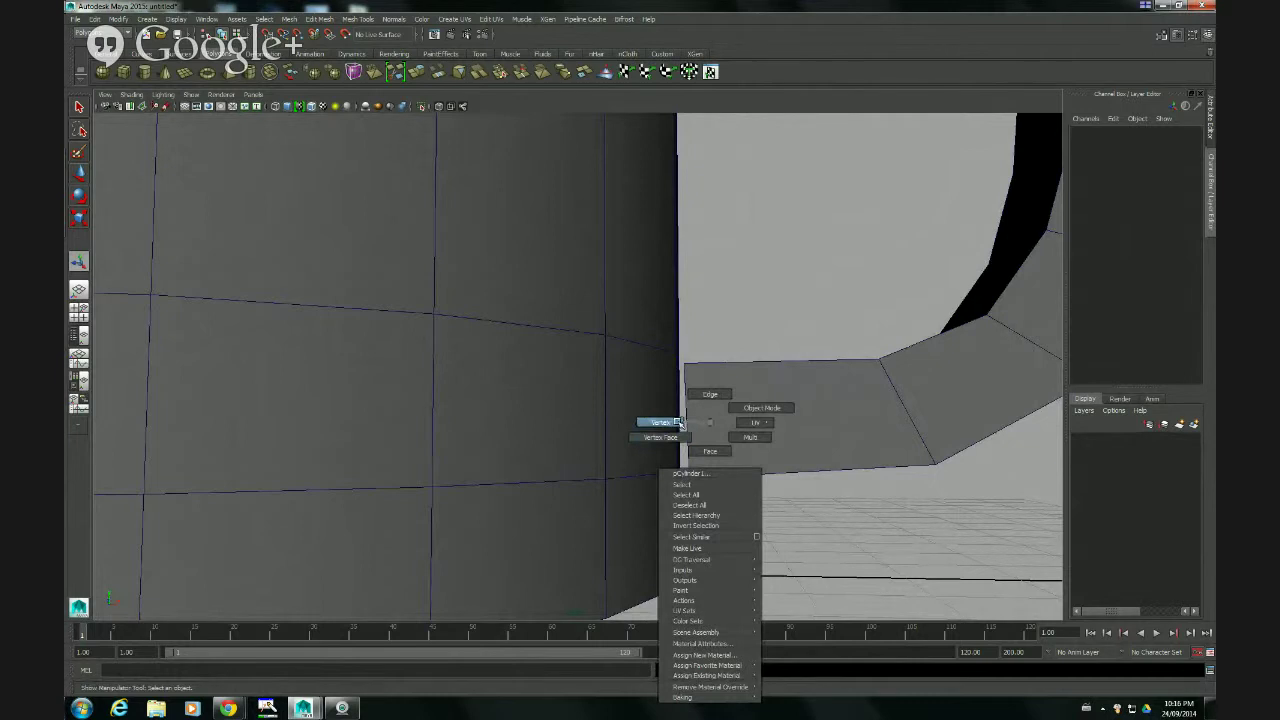
{"action": "left_click", "coordinate": [676, 423]}
{"action": "left_click_drag", "start_coordinate": [700, 409], "coordinate": [717, 498], "text": "alt"}
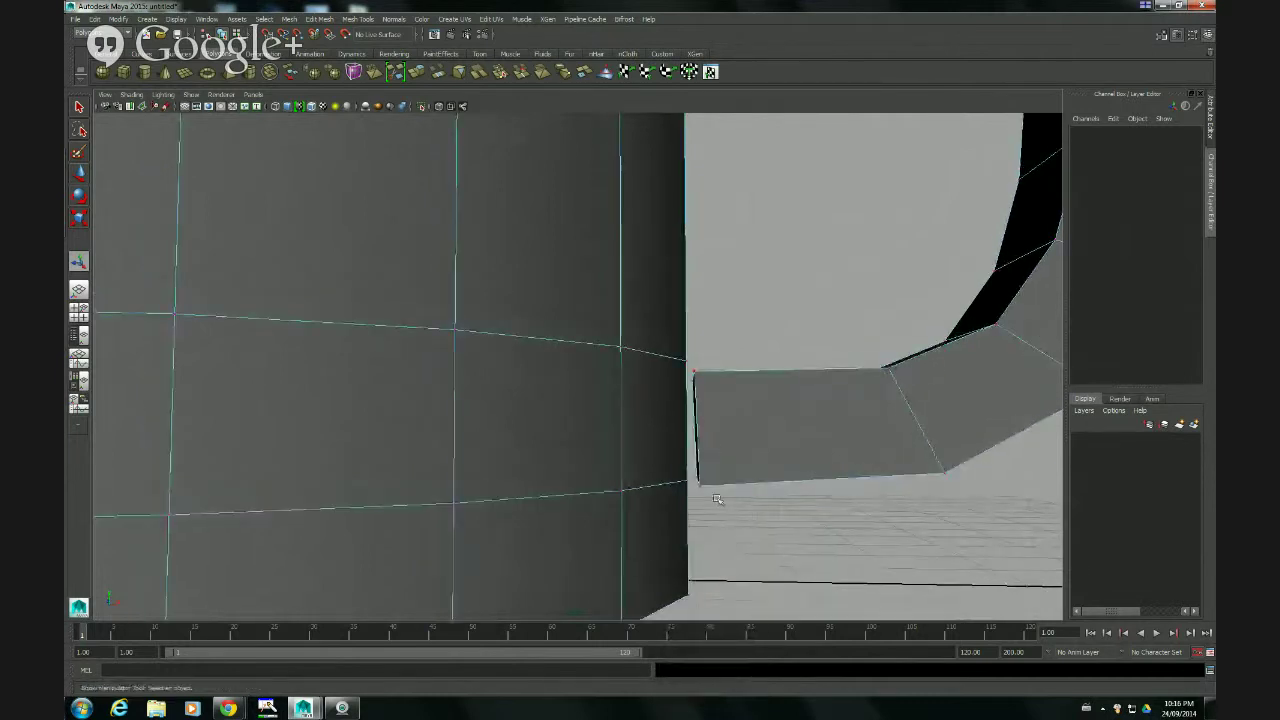
{"action": "scroll", "coordinate": [717, 498], "scroll_direction": "up", "scroll_amount": 2}
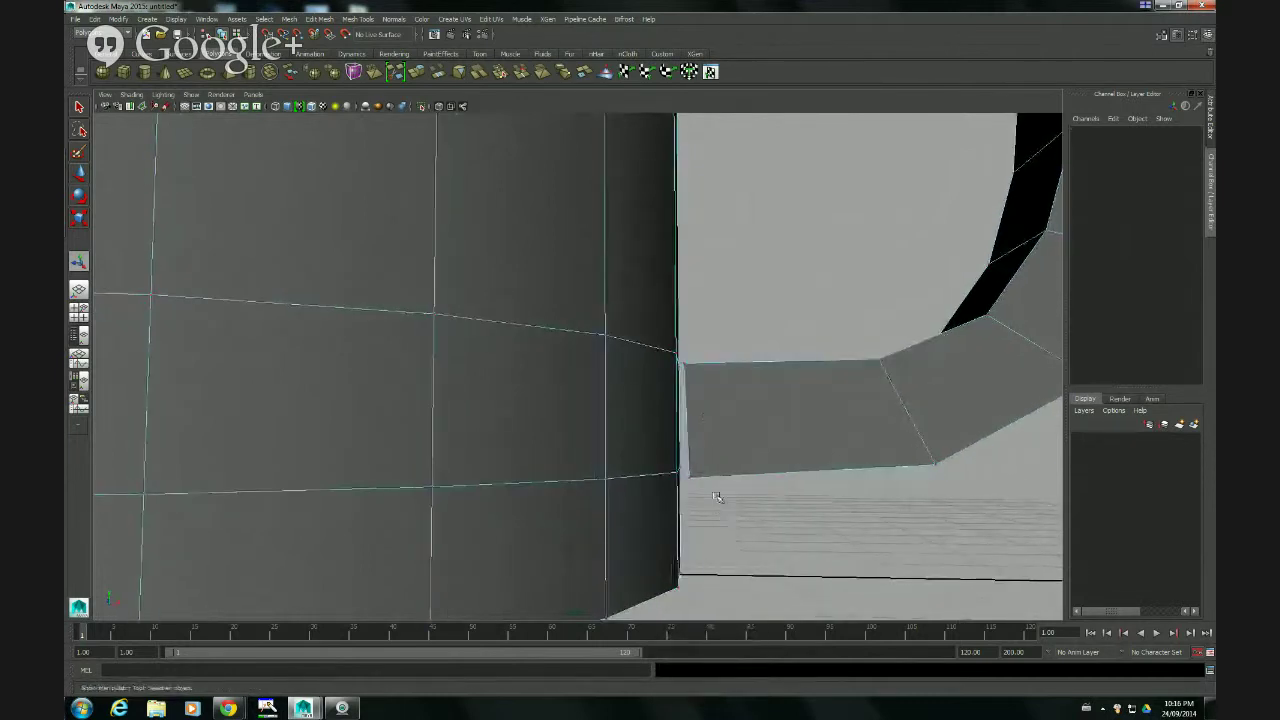
{"action": "left_click", "coordinate": [679, 343]}
{"action": "left_click_drag", "start_coordinate": [694, 400], "coordinate": [703, 400], "text": "alt"}
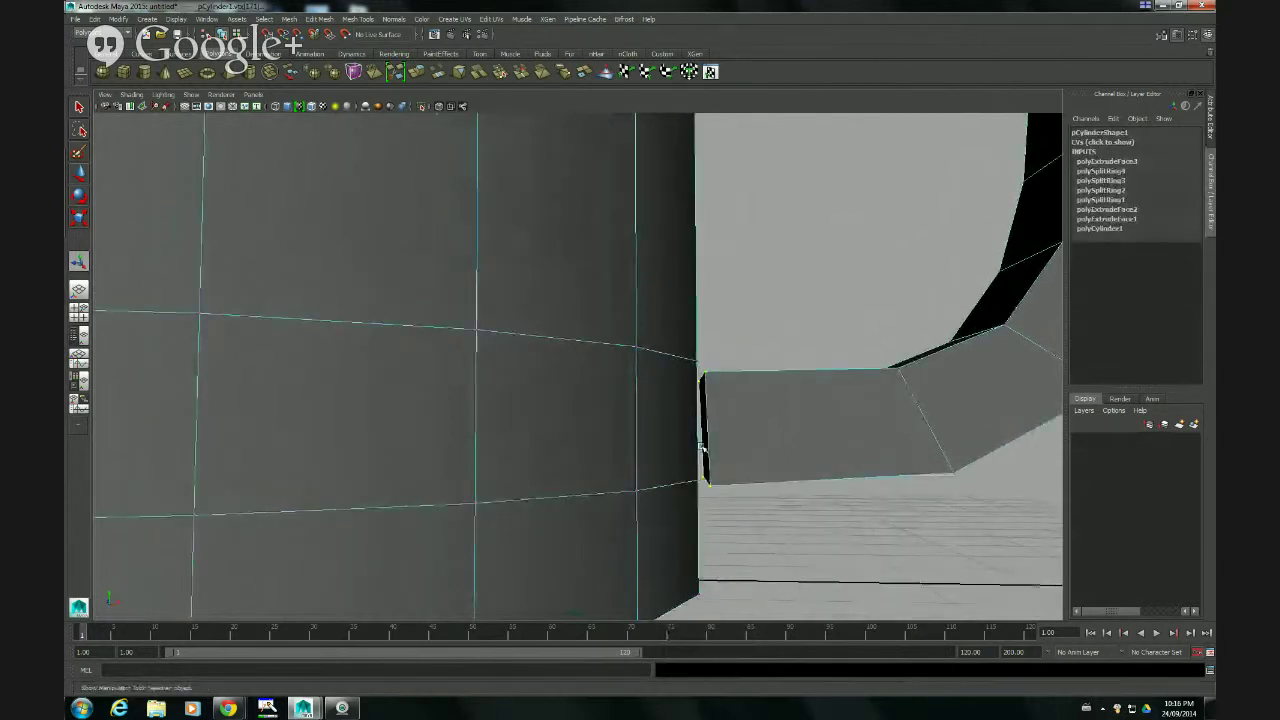
{"action": "left_click_drag", "start_coordinate": [703, 447], "coordinate": [717, 446], "text": "alt"}
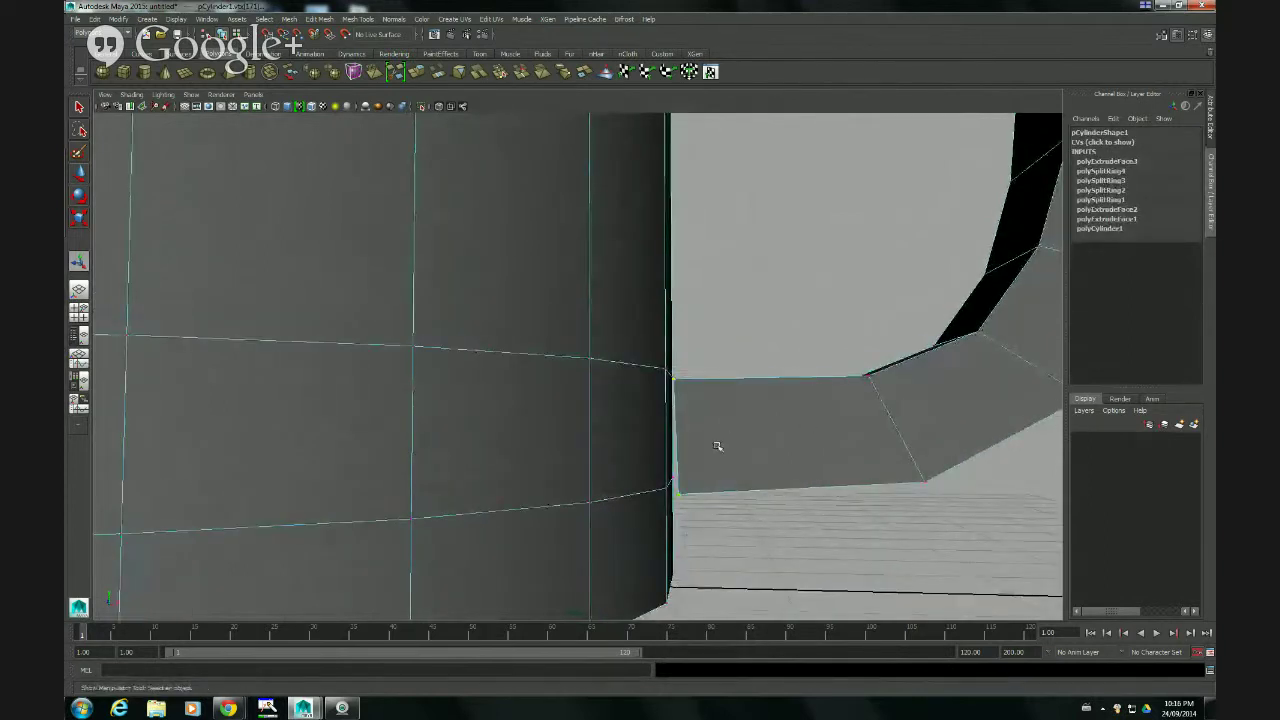
{"action": "key", "text": "w"}
{"action": "left_click_drag", "start_coordinate": [712, 434], "coordinate": [819, 440]}
{"action": "left_click", "coordinate": [717, 393]}
{"action": "left_click_drag", "start_coordinate": [678, 472], "coordinate": [563, 420], "text": "alt"}
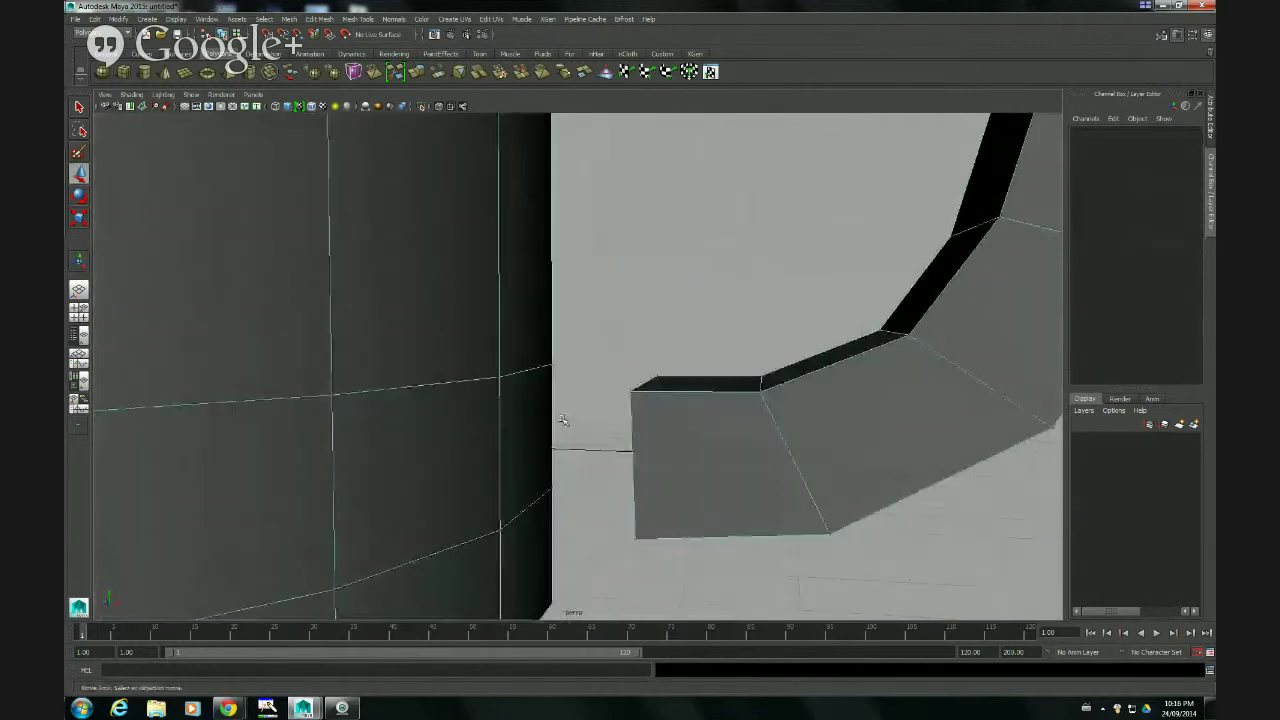
- Delete the cup face opposite the handle's lower end together with the handle's end cap face
{"action": "right_click", "coordinate": [511, 431]}
{"action": "left_click", "coordinate": [518, 457]}
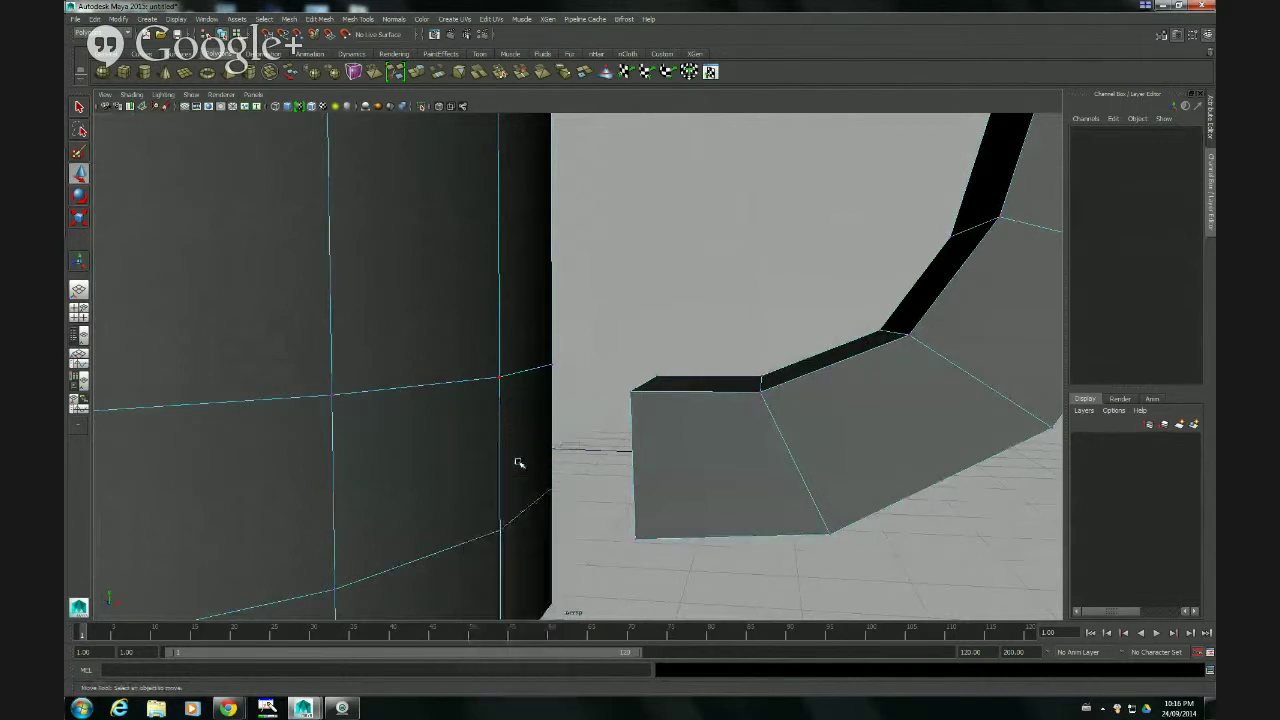
{"action": "left_click", "coordinate": [523, 436]}
{"action": "left_click_drag", "start_coordinate": [571, 437], "coordinate": [609, 423], "text": "alt"}
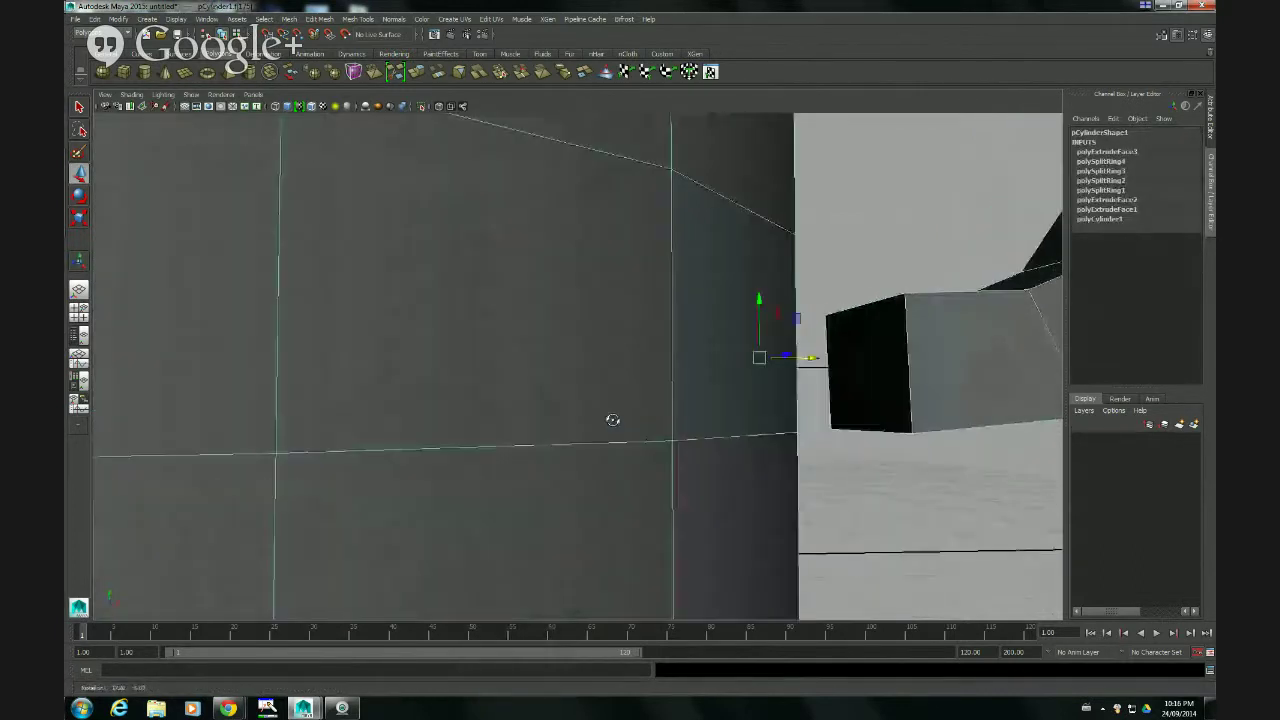
{"action": "left_click", "coordinate": [868, 394], "text": "shift"}
{"action": "left_click_drag", "start_coordinate": [866, 467], "coordinate": [629, 361], "text": "alt"}
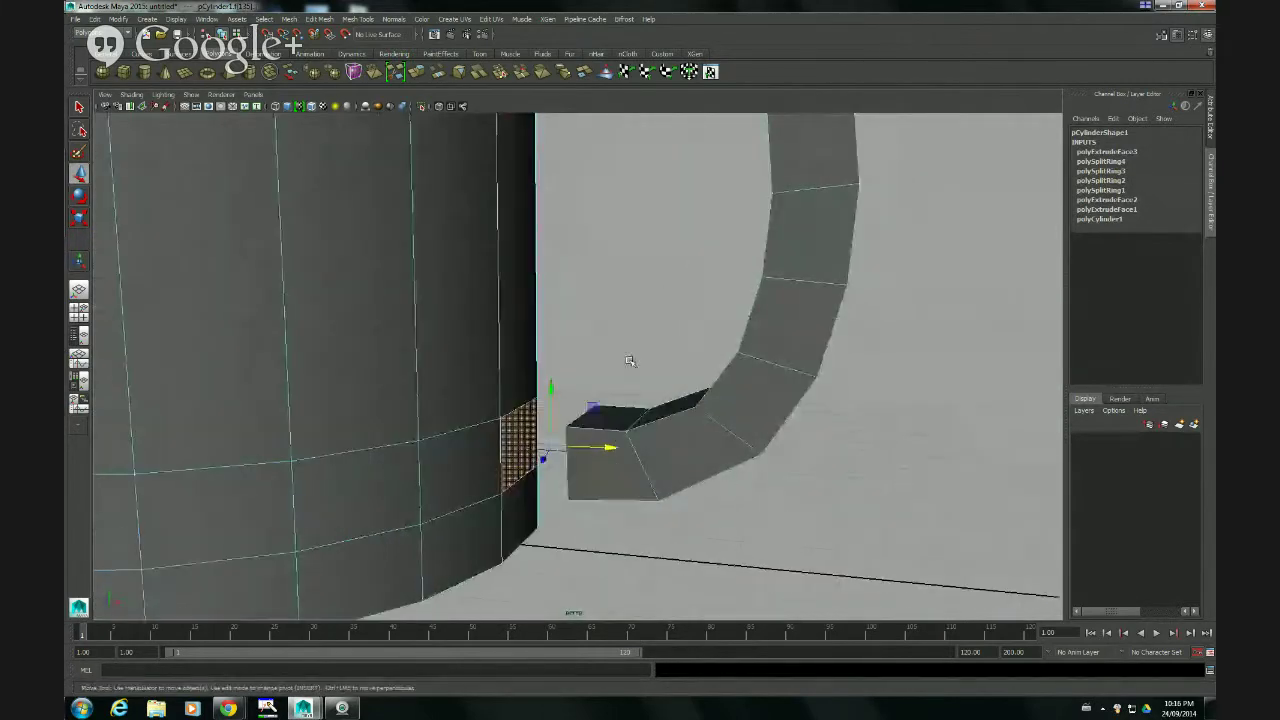
{"action": "left_click_drag", "start_coordinate": [470, 460], "coordinate": [680, 394], "text": "alt"}
{"action": "key", "text": "4"}
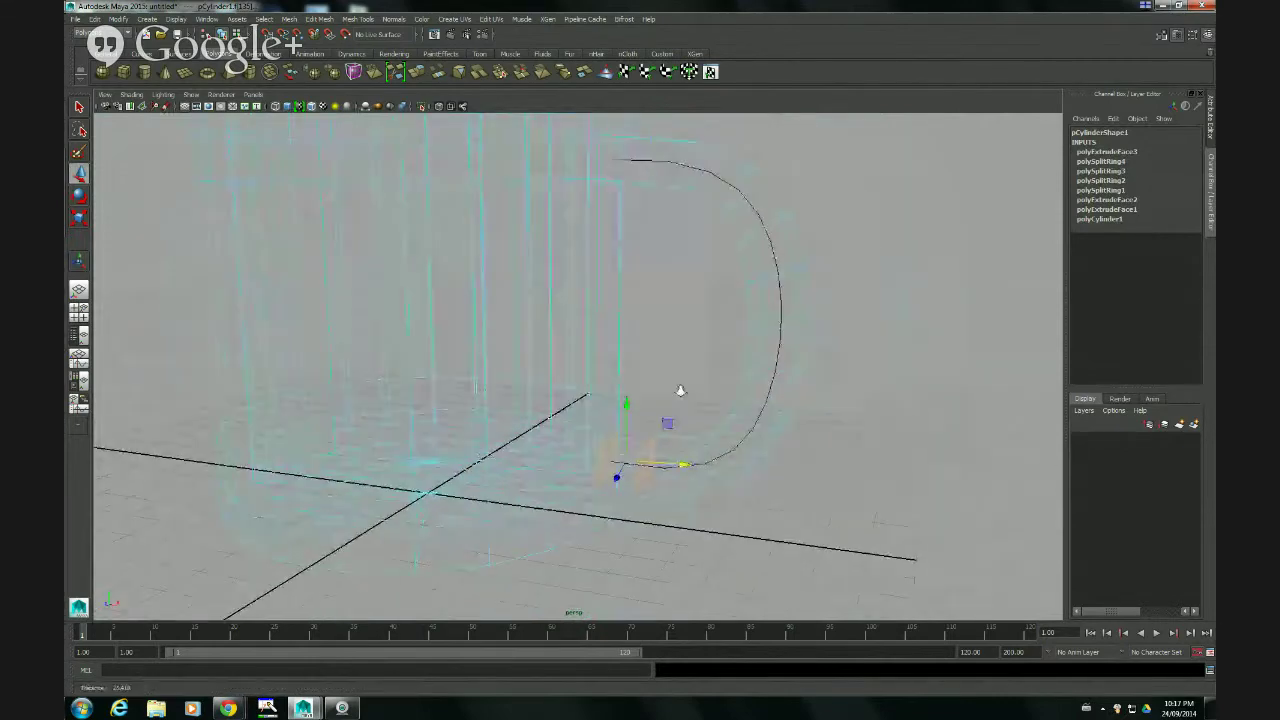
{"action": "right_click_drag", "start_coordinate": [680, 394], "coordinate": [810, 473], "text": "alt"}
{"action": "key", "text": "5"}
{"action": "mouse_move", "coordinate": [810, 473]}
{"action": "left_mouse_down", "text": "alt"}
{"action": "mouse_move", "coordinate": [752, 452]}
{"action": "mouse_move", "coordinate": [843, 405]}
{"action": "mouse_move", "coordinate": [714, 414]}
{"action": "mouse_move", "coordinate": [634, 449]}
{"action": "mouse_move", "coordinate": [714, 446]}
{"action": "mouse_move", "coordinate": [674, 451]}
{"action": "left_mouse_up", "text": "alt"}
{"action": "left_click", "coordinate": [752, 454]}
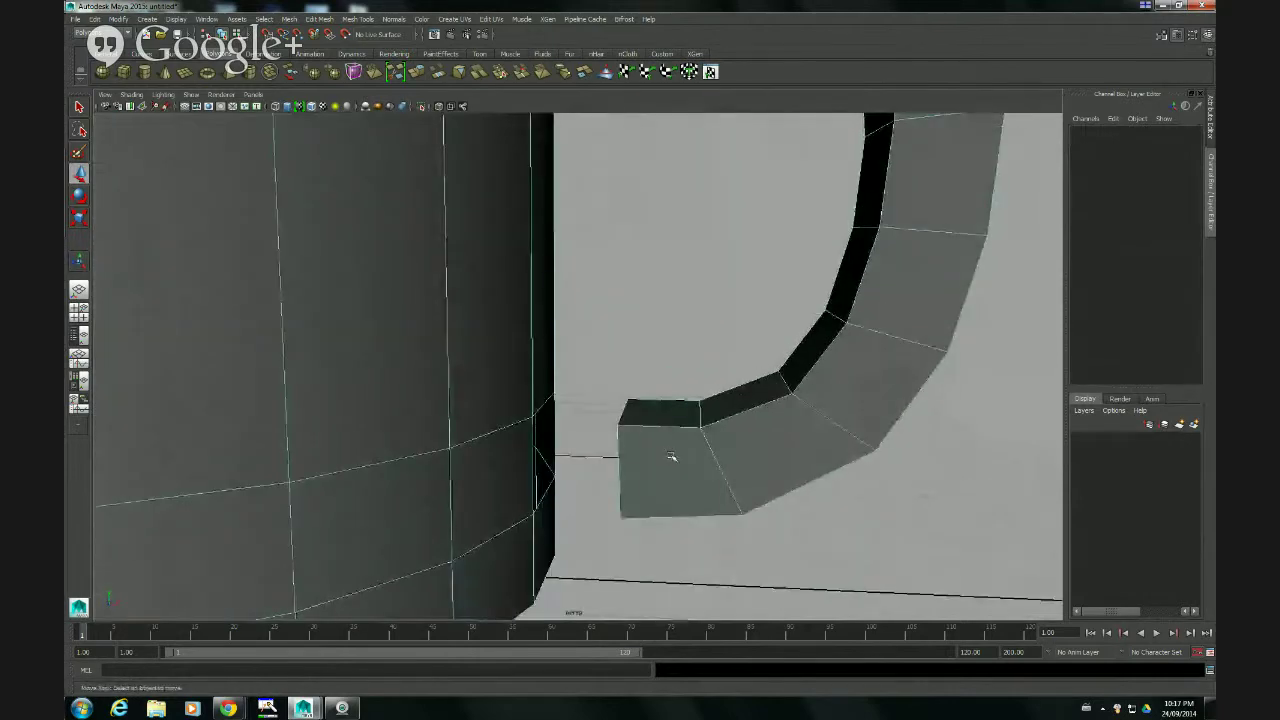
- Select the vertices around the handle's open lower end and move them along X back against the cup wall
{"action": "left_click", "coordinate": [630, 432]}
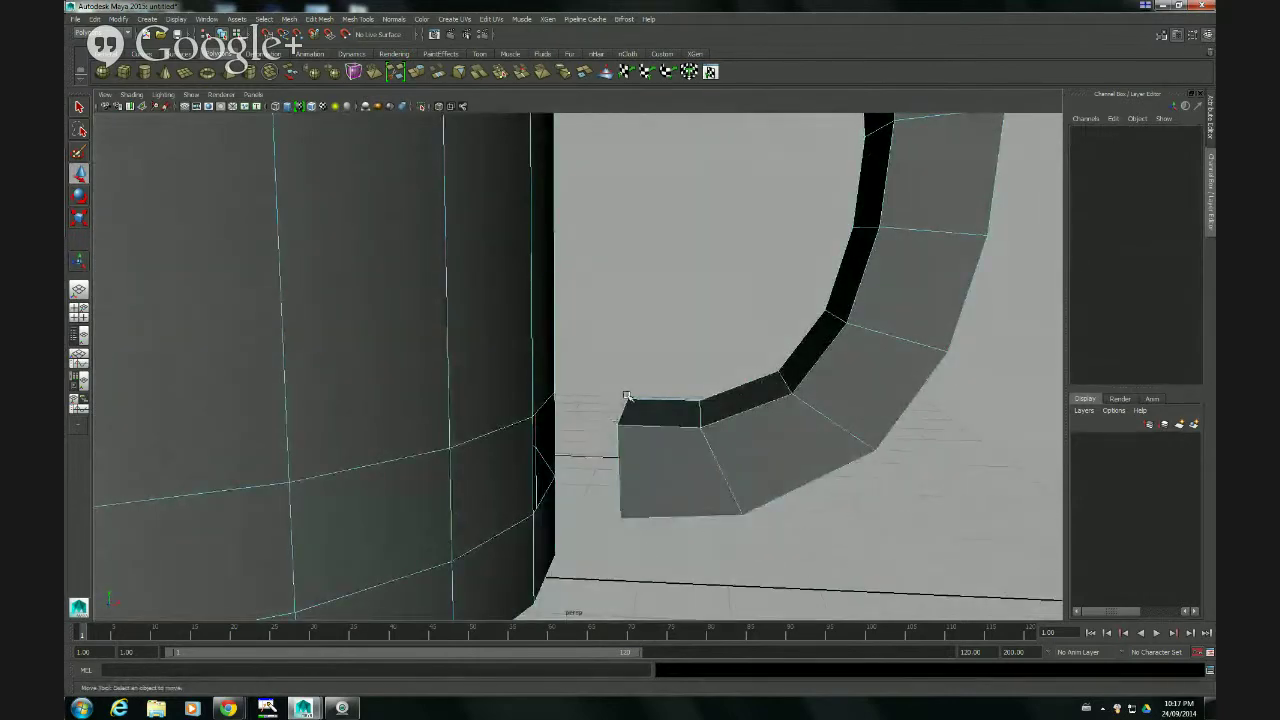
{"action": "left_click_drag", "start_coordinate": [543, 434], "coordinate": [515, 432], "text": "alt"}
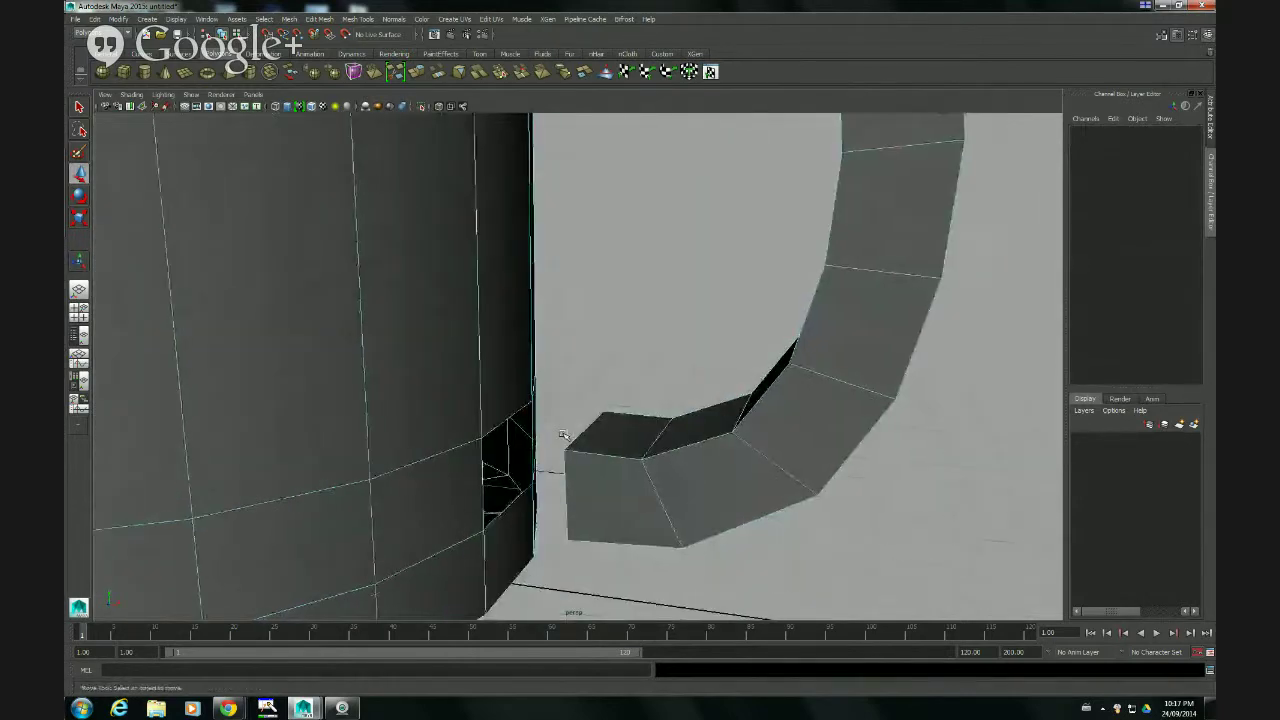
{"action": "left_click_drag", "start_coordinate": [612, 425], "coordinate": [598, 414], "text": "alt"}
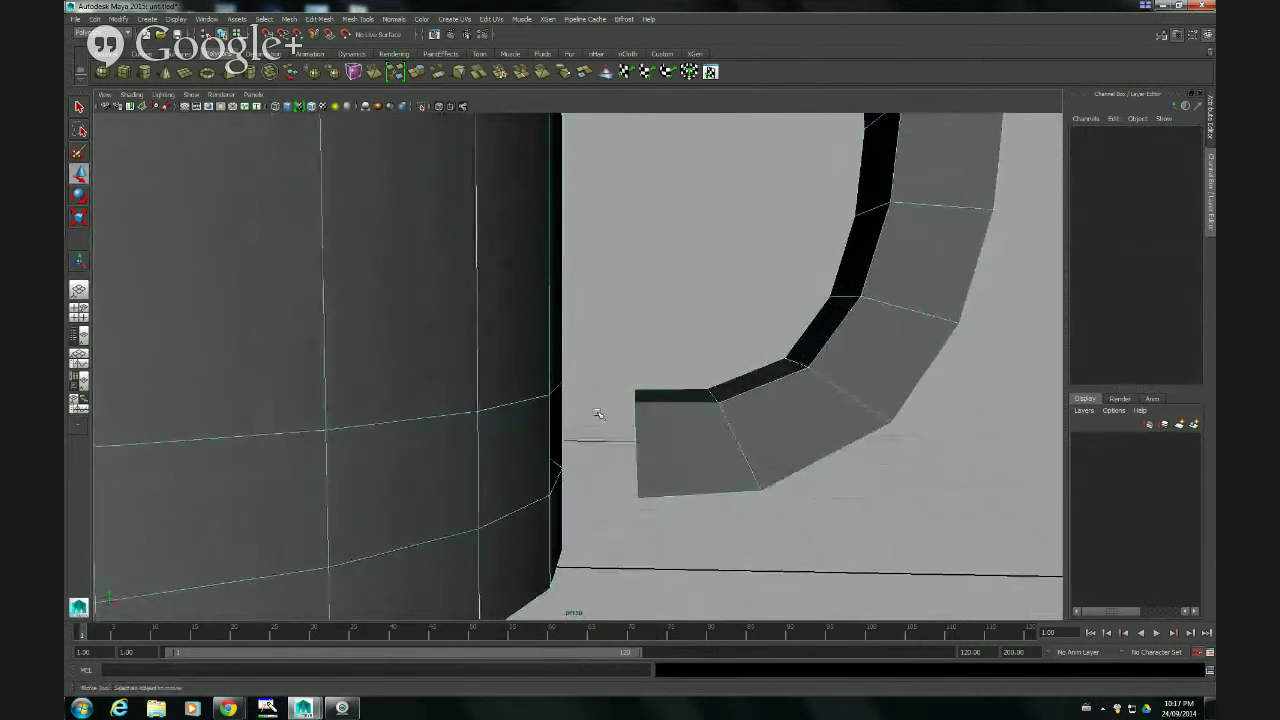
{"action": "right_click", "coordinate": [646, 418]}
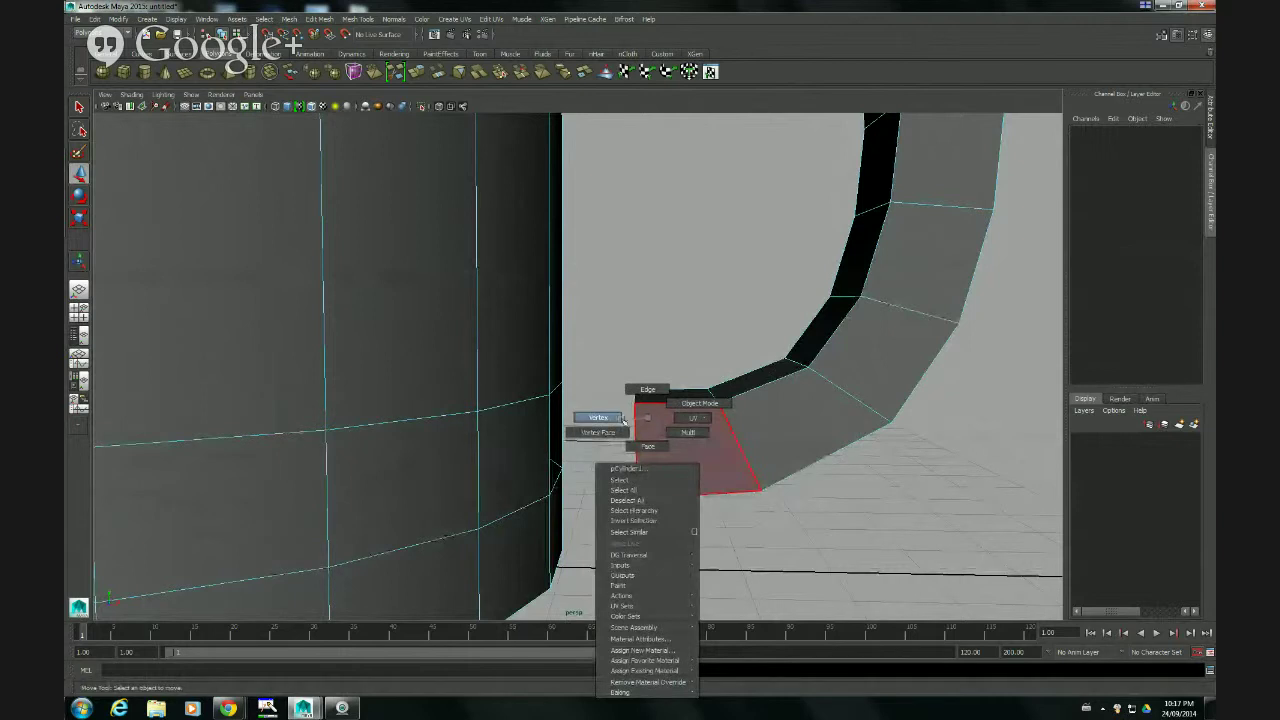
{"action": "right_click_drag", "start_coordinate": [617, 419], "coordinate": [616, 418]}
{"action": "left_click_drag", "start_coordinate": [608, 413], "coordinate": [611, 406], "text": "alt"}
{"action": "left_click_drag", "start_coordinate": [609, 358], "coordinate": [650, 497]}
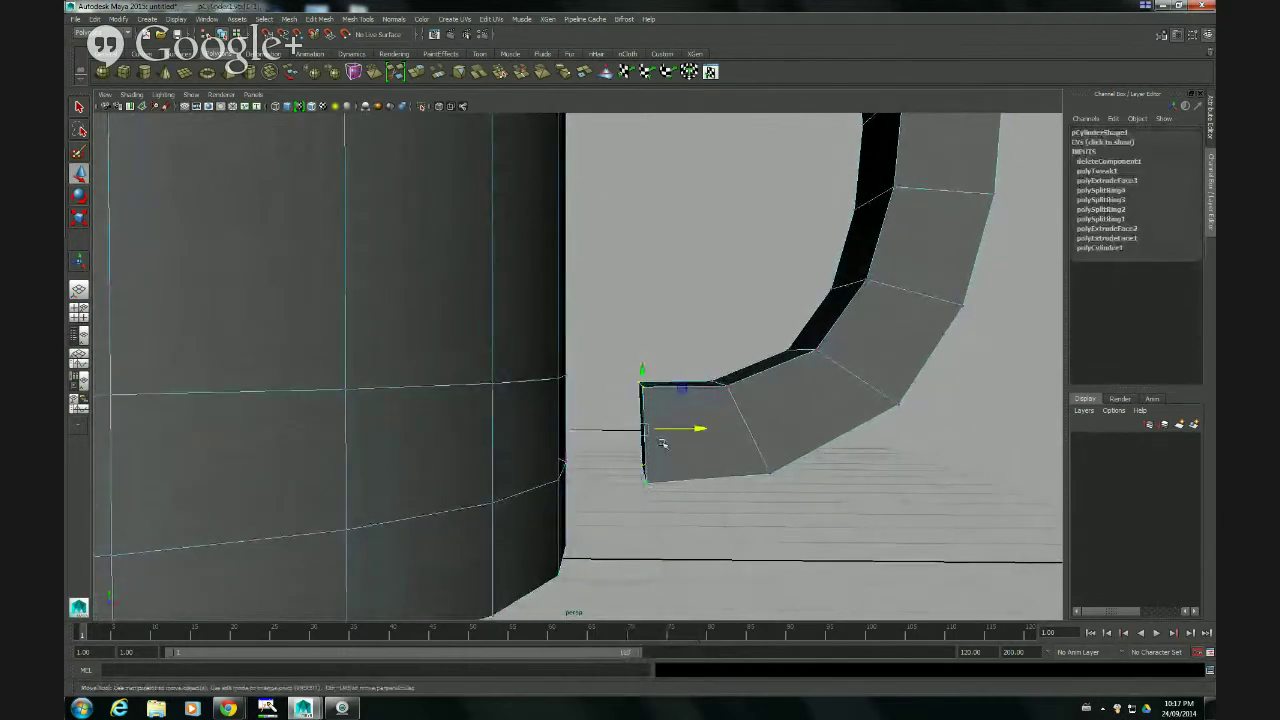
{"action": "left_click_drag", "start_coordinate": [697, 429], "coordinate": [621, 415]}
- Adjust the upper and lower vertices of the handle's open end so they line up with the opening in the cup wall
{"action": "left_click_drag", "start_coordinate": [570, 374], "coordinate": [600, 357]}
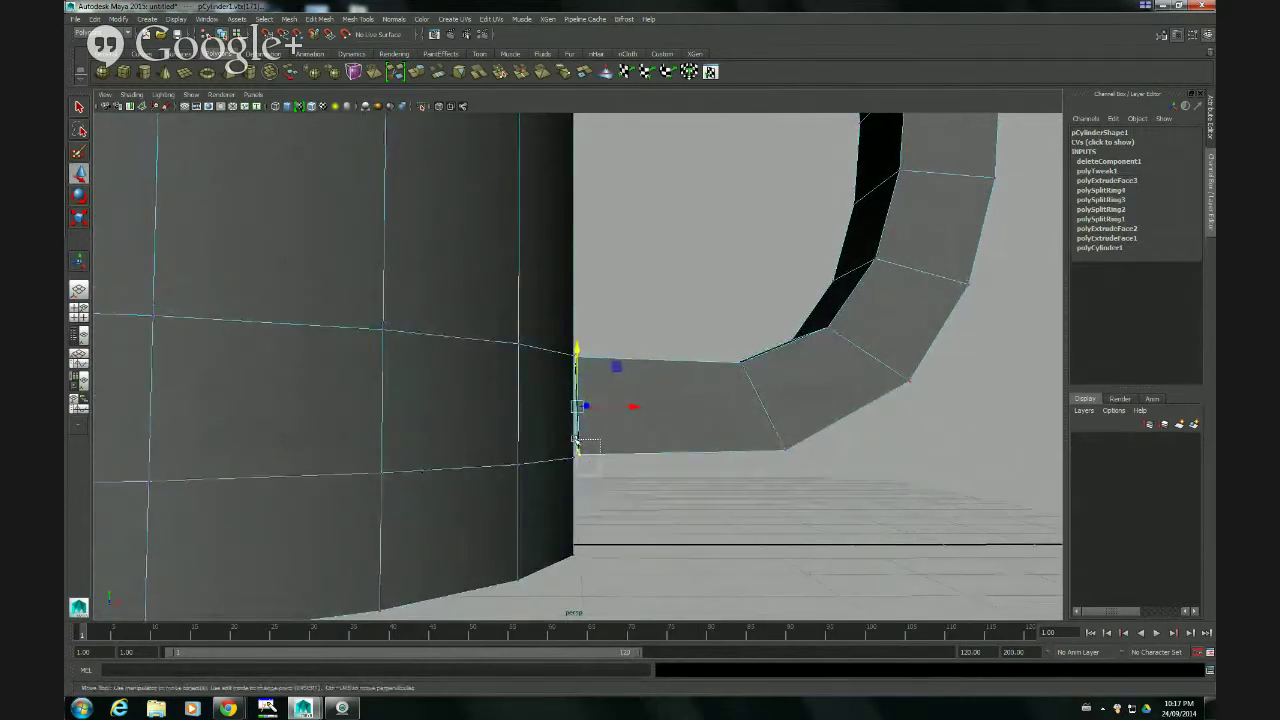
{"action": "left_click_drag", "start_coordinate": [600, 452], "coordinate": [631, 453]}
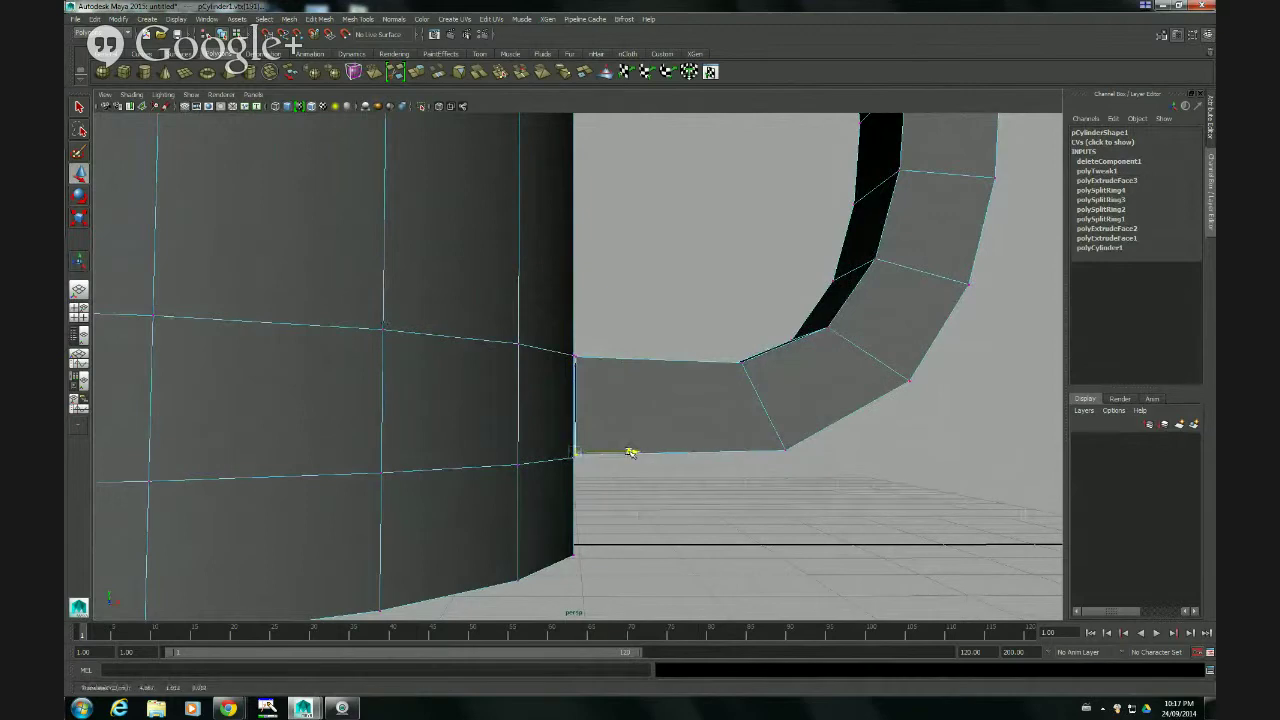
{"action": "left_click_drag", "start_coordinate": [630, 390], "coordinate": [608, 427], "text": "alt"}
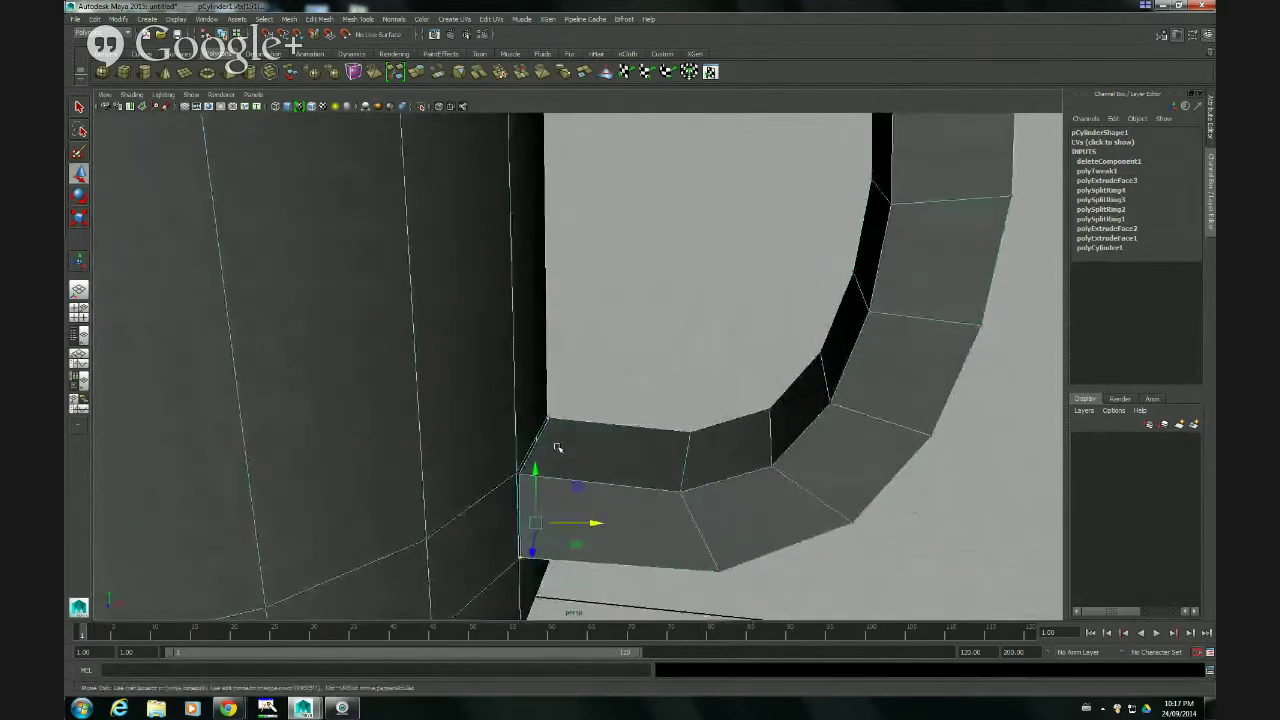
{"action": "middle_click_drag", "start_coordinate": [559, 434], "coordinate": [630, 390], "text": "alt"}
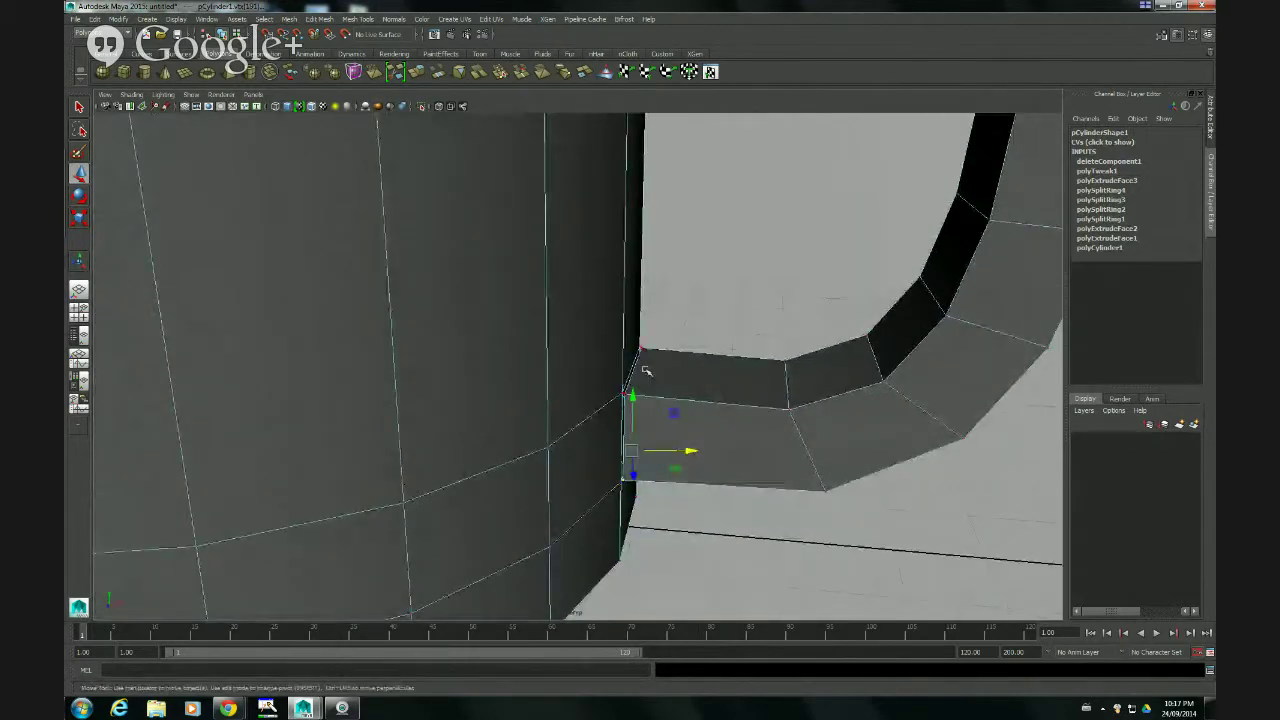
{"action": "left_click_drag", "start_coordinate": [647, 357], "coordinate": [667, 341], "text": "alt"}
{"action": "left_click", "coordinate": [650, 333]}
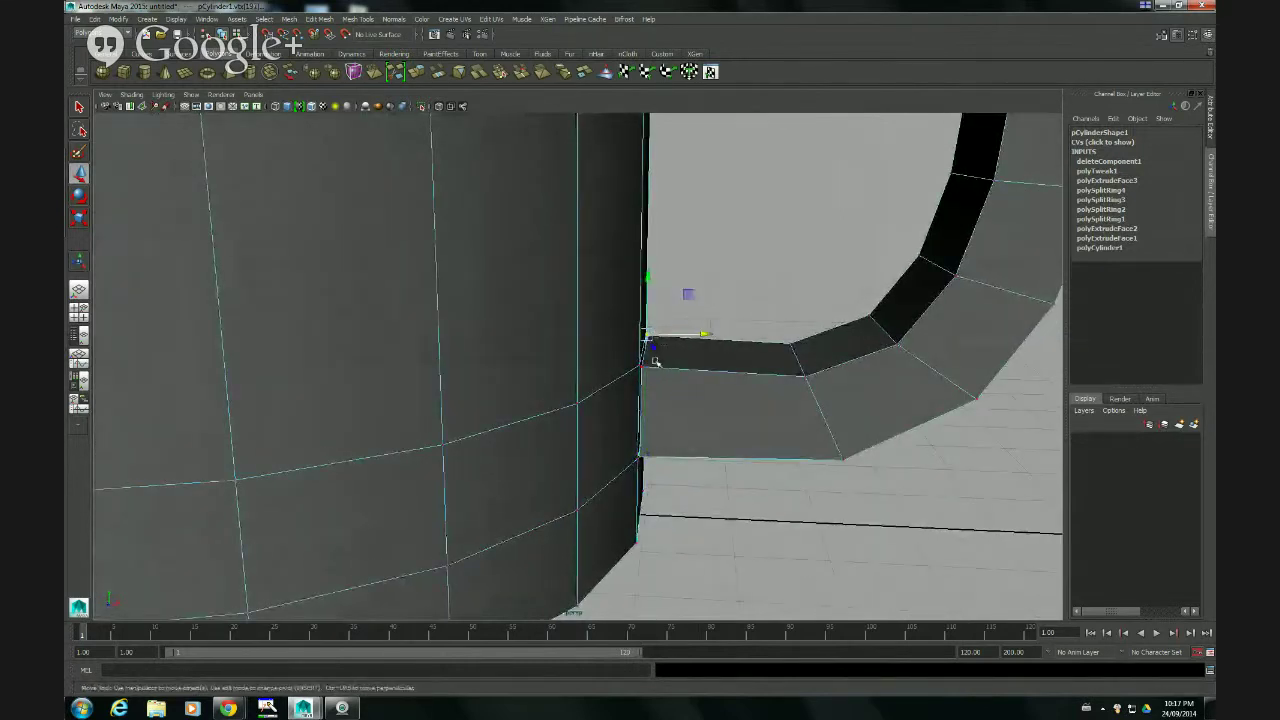
{"action": "key", "text": "f"}
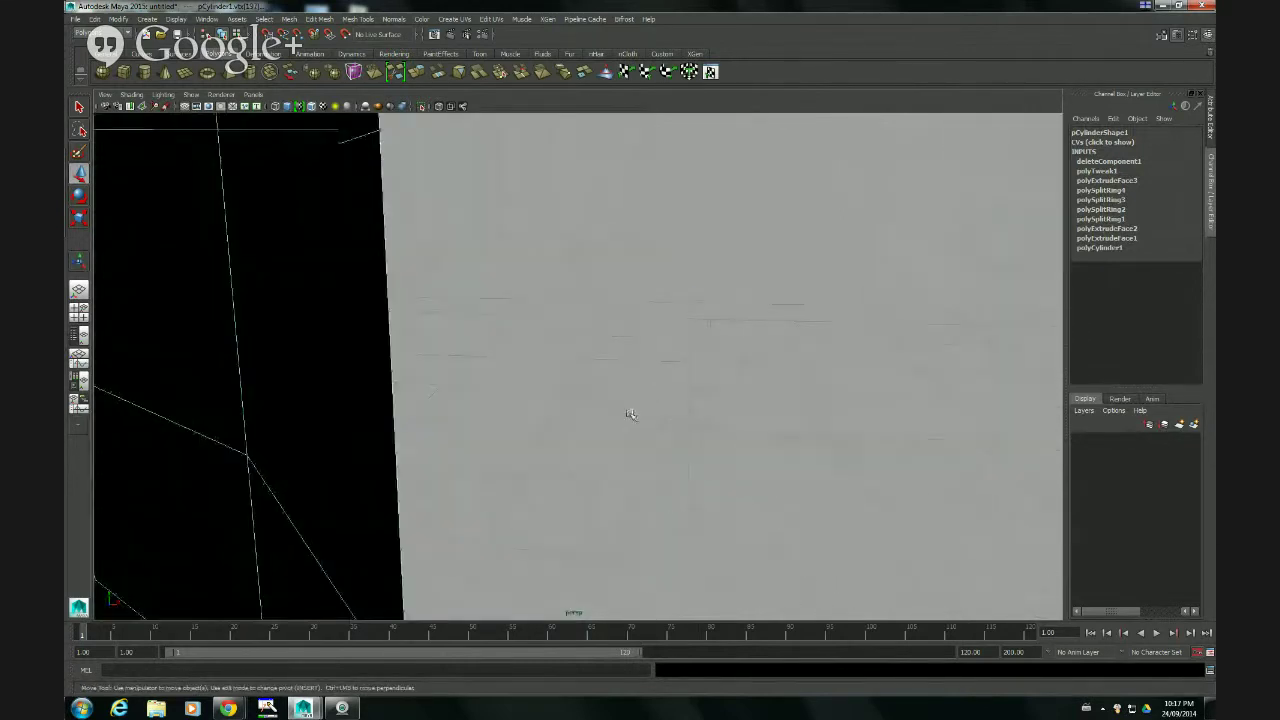
{"action": "right_click_drag", "start_coordinate": [632, 411], "coordinate": [592, 411], "text": "alt"}
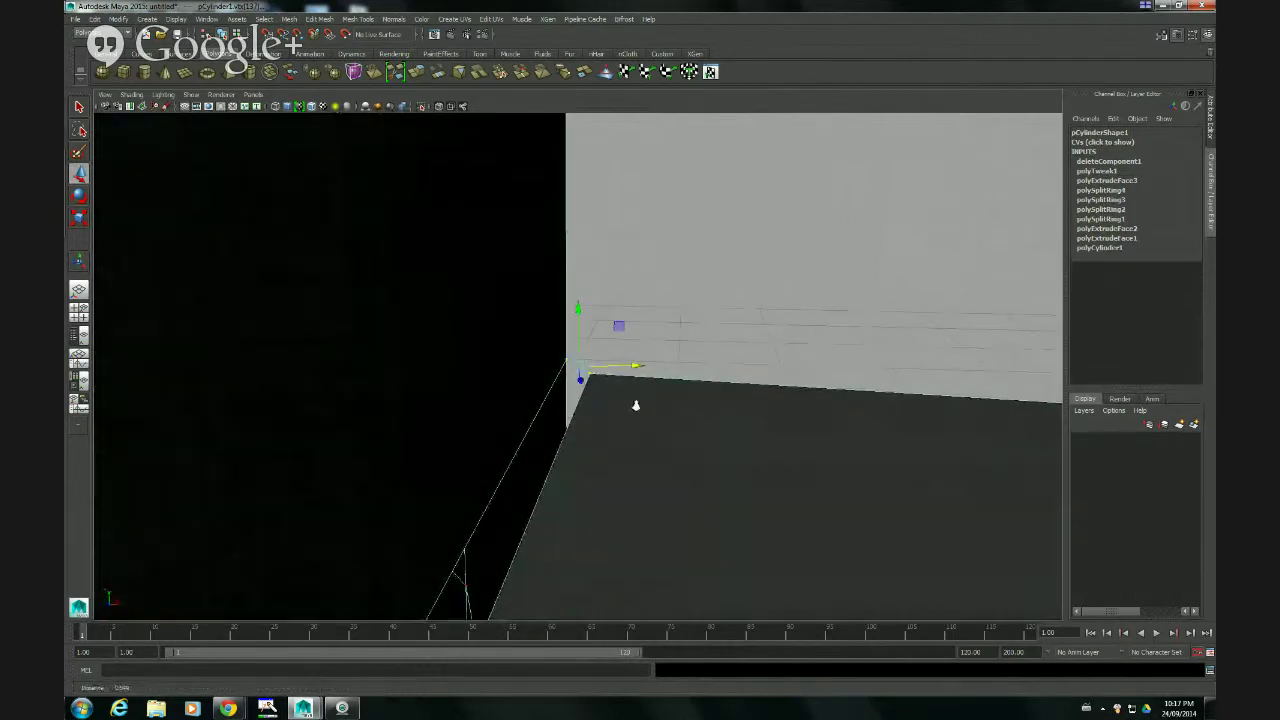
{"action": "left_click_drag", "start_coordinate": [640, 417], "coordinate": [414, 255], "text": "alt"}
- Merge the handle end's upper corner vertices with the matching cup vertices, using reset Merge Vertices settings and a threshold of 0.5
{"action": "left_click", "coordinate": [487, 252]}
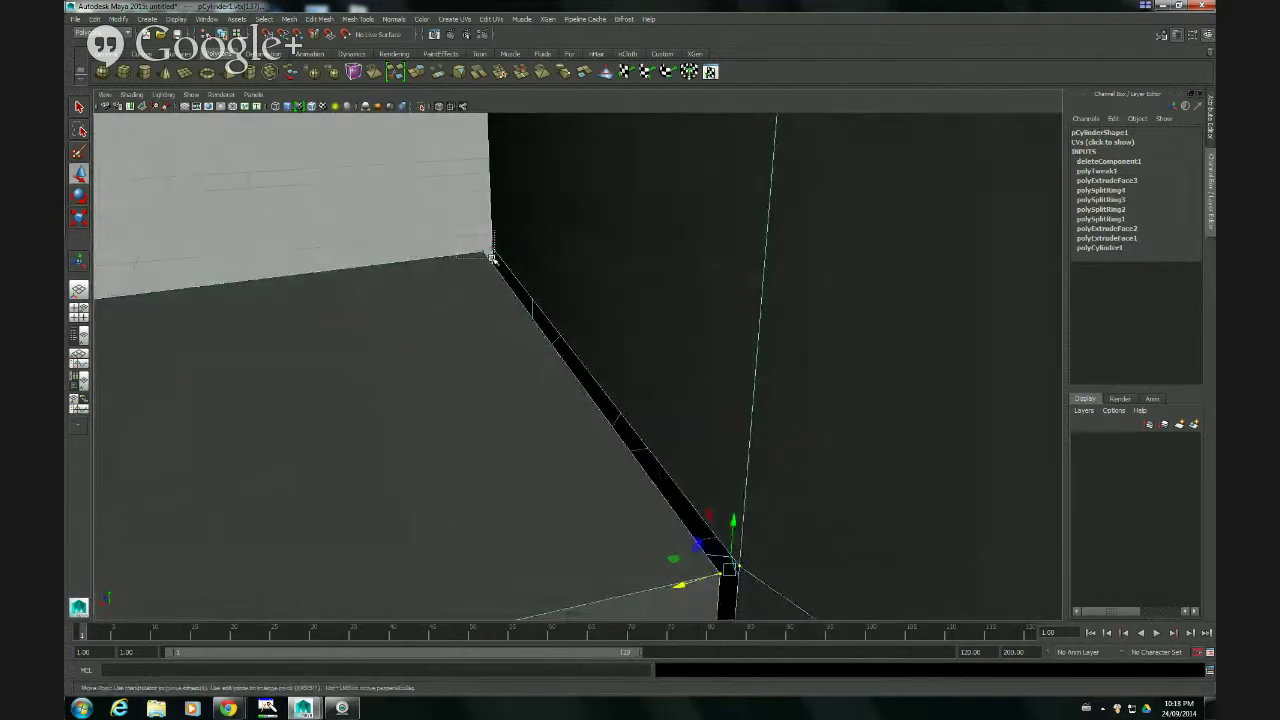
{"action": "left_click_drag", "start_coordinate": [590, 382], "coordinate": [477, 381], "text": "alt"}
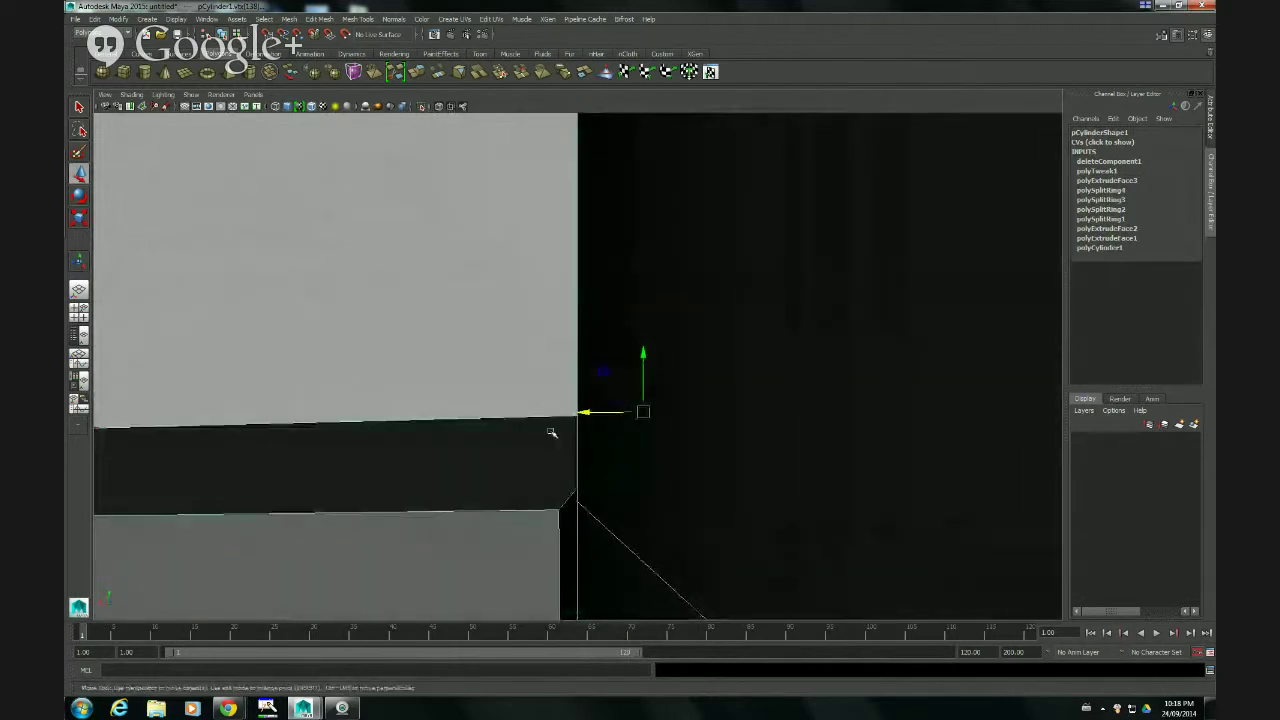
{"action": "left_click_drag", "start_coordinate": [546, 493], "coordinate": [577, 401], "text": "shift"}
{"action": "key", "text": "4"}
{"action": "key", "text": "5"}
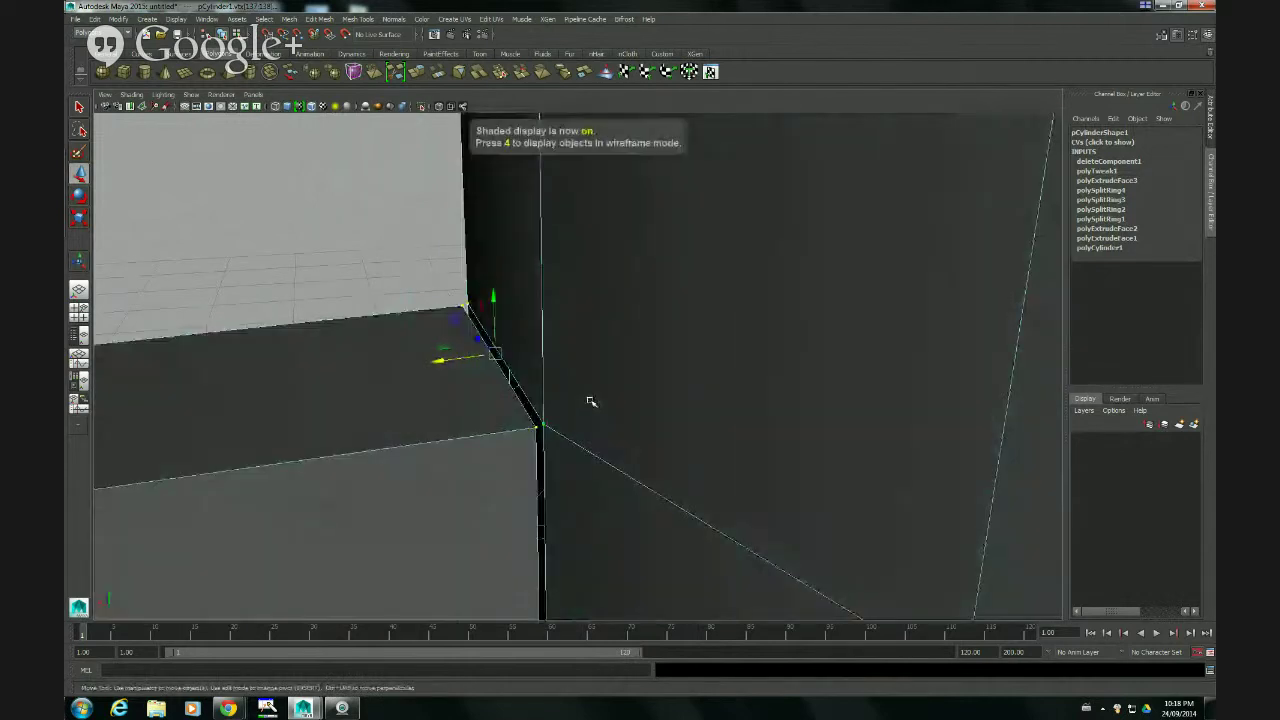
{"action": "left_click", "coordinate": [316, 19]}
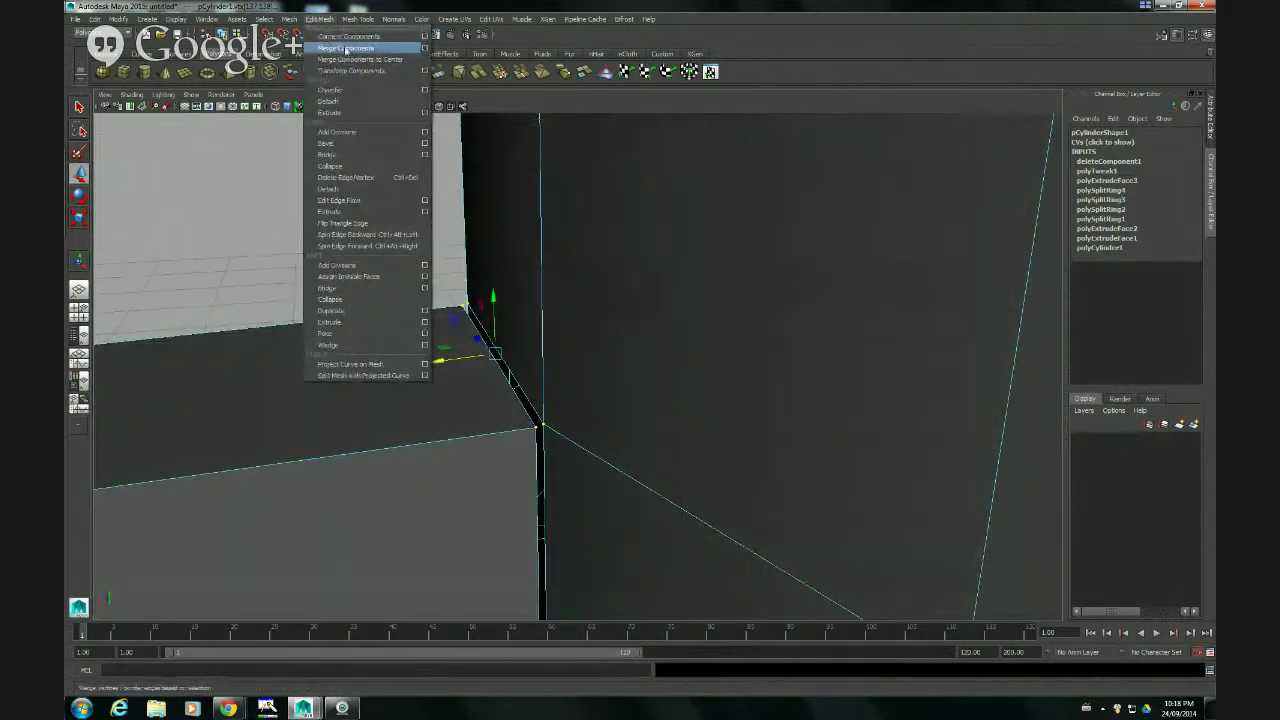
{"action": "left_click", "coordinate": [425, 50]}
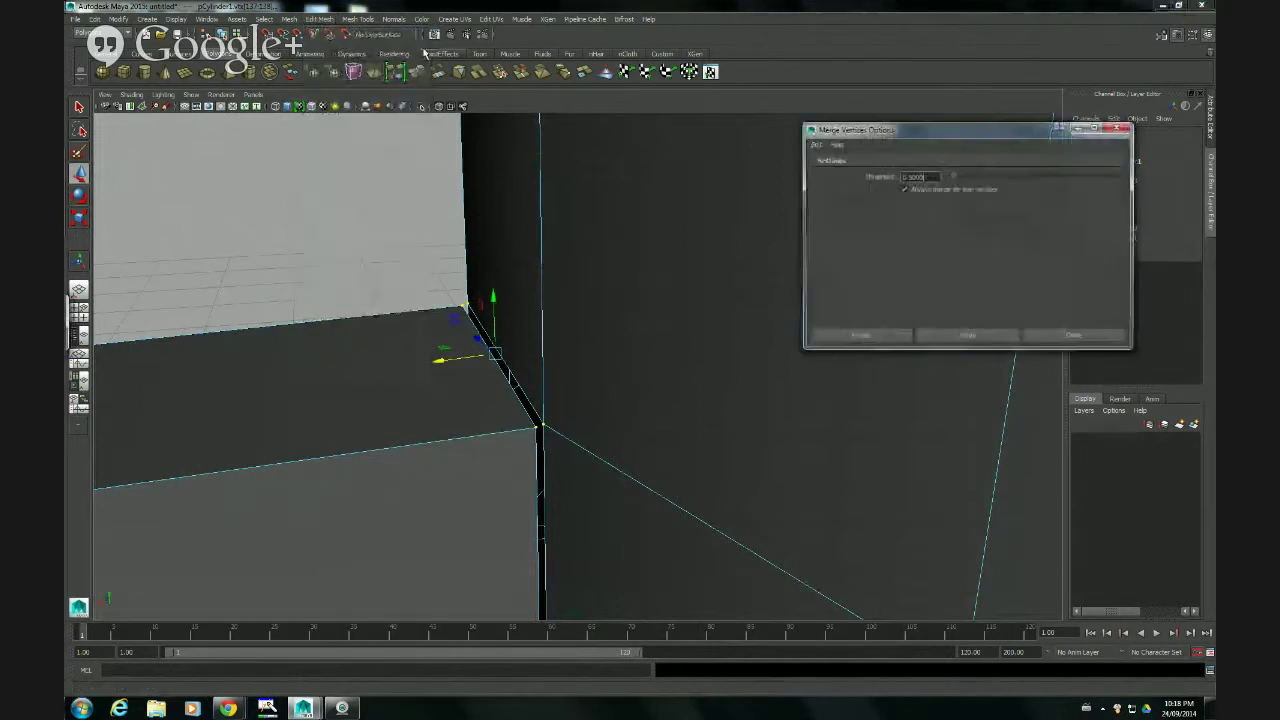
{"action": "left_click", "coordinate": [816, 145]}
{"action": "left_click", "coordinate": [830, 168]}
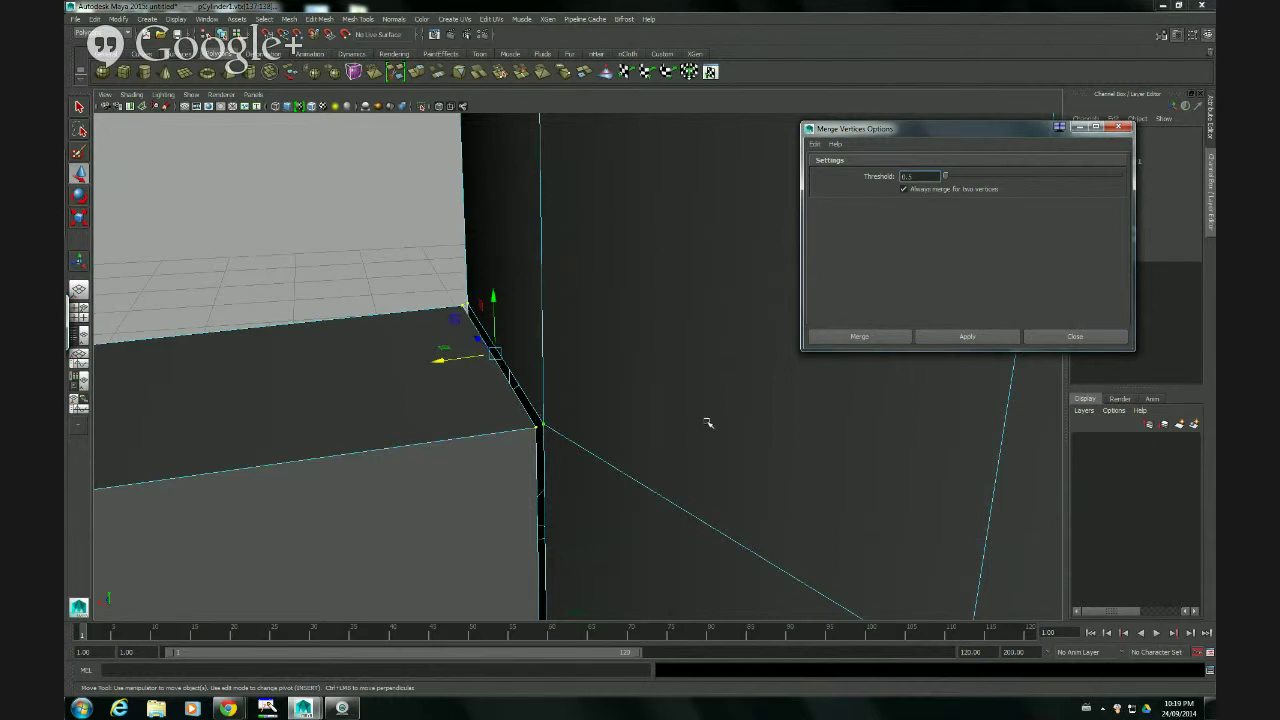
{"action": "left_click", "coordinate": [967, 337]}
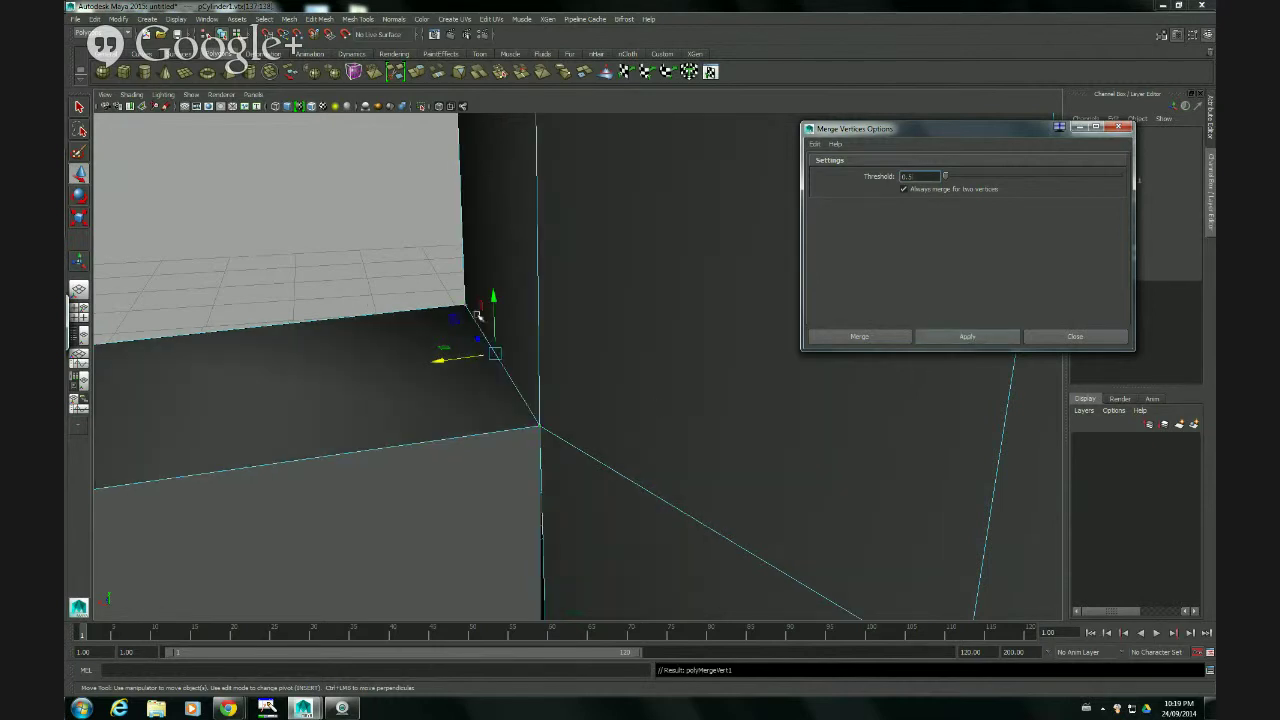
{"action": "left_click_drag", "start_coordinate": [577, 452], "coordinate": [507, 406], "text": "alt"}
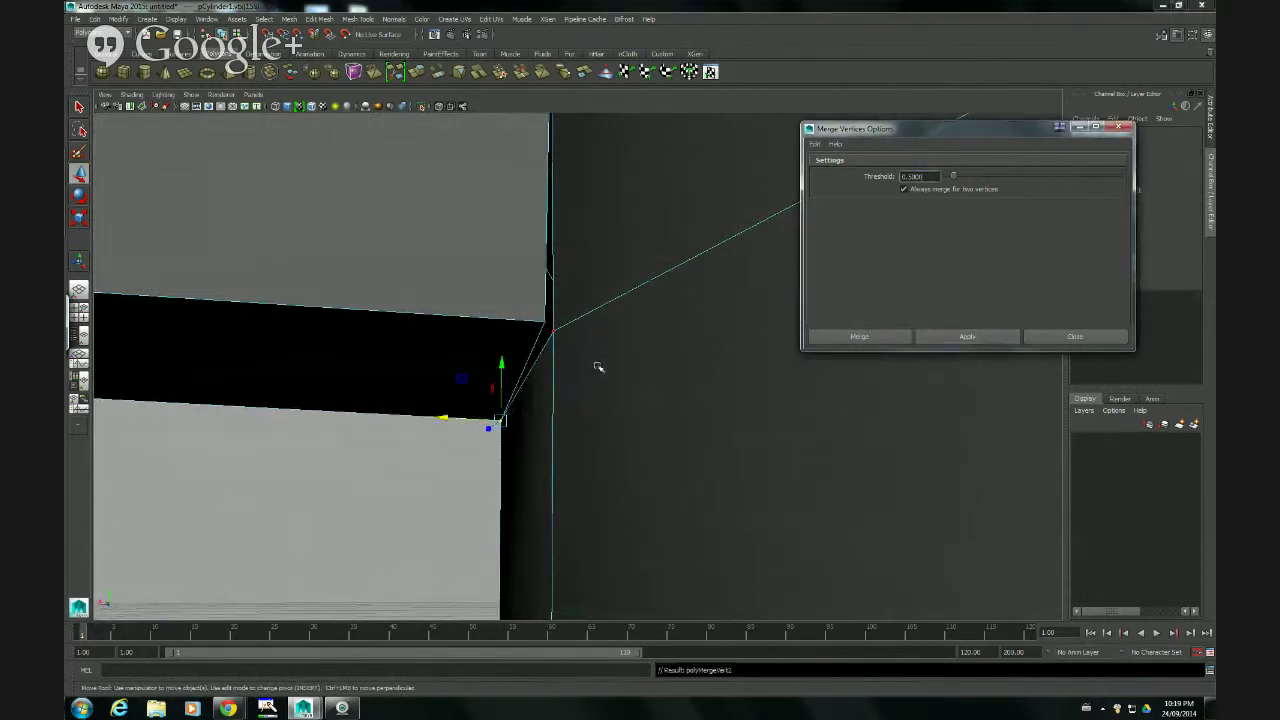
- Merge another corner vertex of the handle's lower end with its matching cup vertex and close the Merge Vertices options
{"action": "left_click_drag", "start_coordinate": [597, 363], "coordinate": [510, 310], "text": "alt"}
{"action": "left_click", "coordinate": [937, 342]}
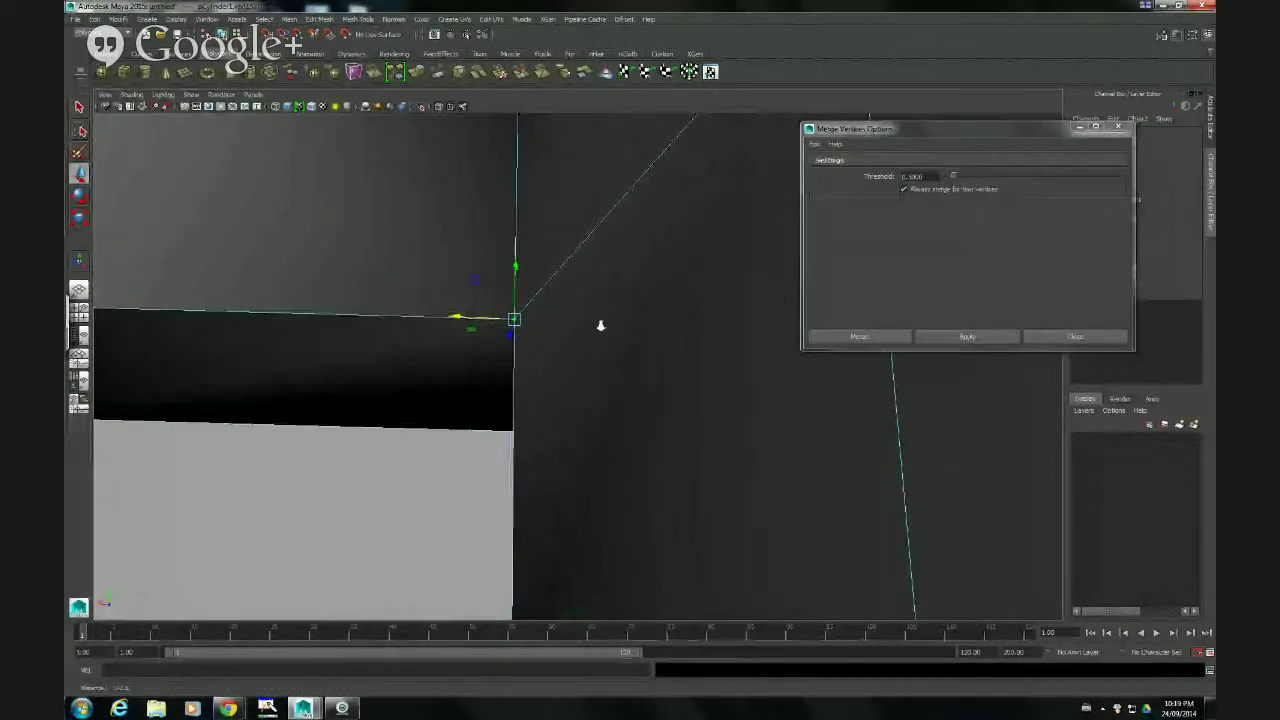
{"action": "mouse_move", "coordinate": [600, 323]}
{"action": "left_mouse_down", "text": "alt"}
{"action": "mouse_move", "coordinate": [509, 366]}
{"action": "mouse_move", "coordinate": [586, 344]}
{"action": "left_mouse_up", "text": "alt"}
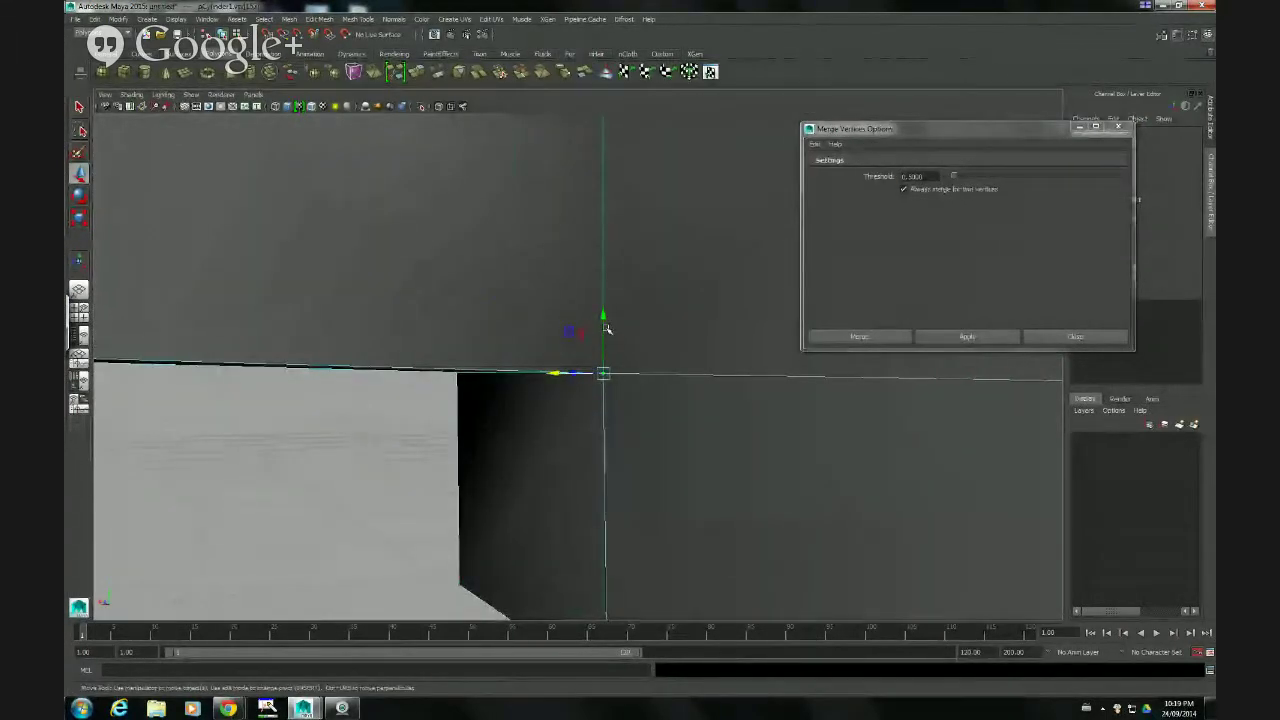
{"action": "key", "text": "4"}
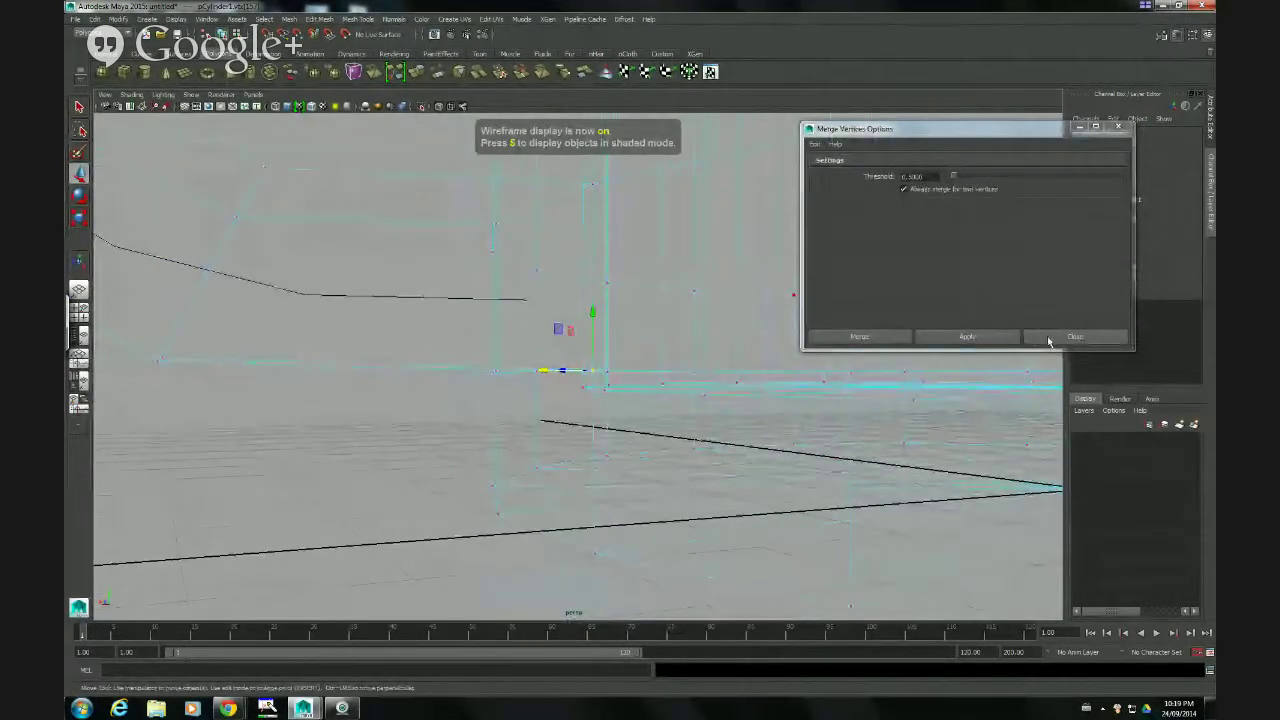
{"action": "left_click", "coordinate": [1075, 336]}
- Clear the vertex selection, restore shaded display, and return to object selection with the whole mug selected
{"action": "left_click_drag", "start_coordinate": [646, 343], "coordinate": [607, 388], "text": "alt"}
{"action": "key", "text": "q"}
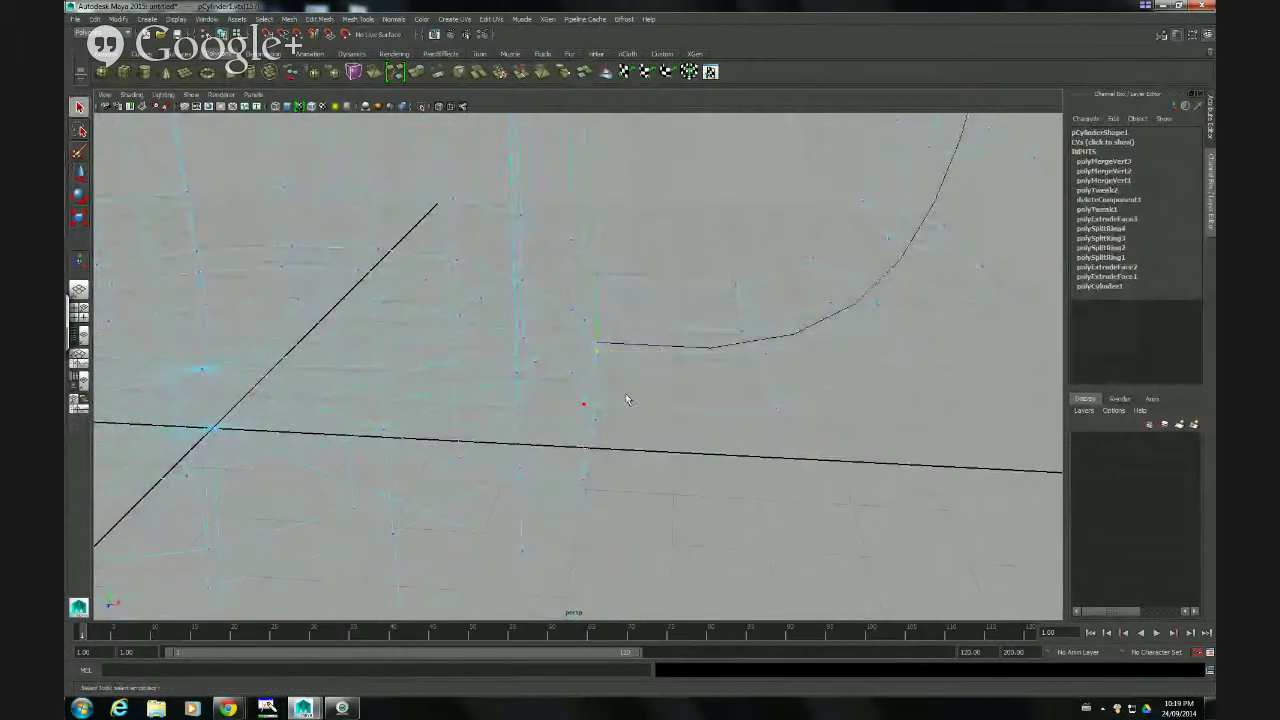
{"action": "left_click", "coordinate": [708, 461]}
{"action": "mouse_move", "coordinate": [708, 461]}
{"action": "left_mouse_down", "text": "alt"}
{"action": "mouse_move", "coordinate": [483, 446]}
{"action": "mouse_move", "coordinate": [634, 403]}
{"action": "mouse_move", "coordinate": [617, 426]}
{"action": "mouse_move", "coordinate": [583, 414]}
{"action": "mouse_move", "coordinate": [571, 443]}
{"action": "mouse_move", "coordinate": [682, 387]}
{"action": "mouse_move", "coordinate": [671, 423]}
{"action": "mouse_move", "coordinate": [686, 434]}
{"action": "mouse_move", "coordinate": [705, 352]}
{"action": "mouse_move", "coordinate": [720, 366]}
{"action": "mouse_move", "coordinate": [651, 394]}
{"action": "left_mouse_up", "text": "alt"}
{"action": "key", "text": "5"}
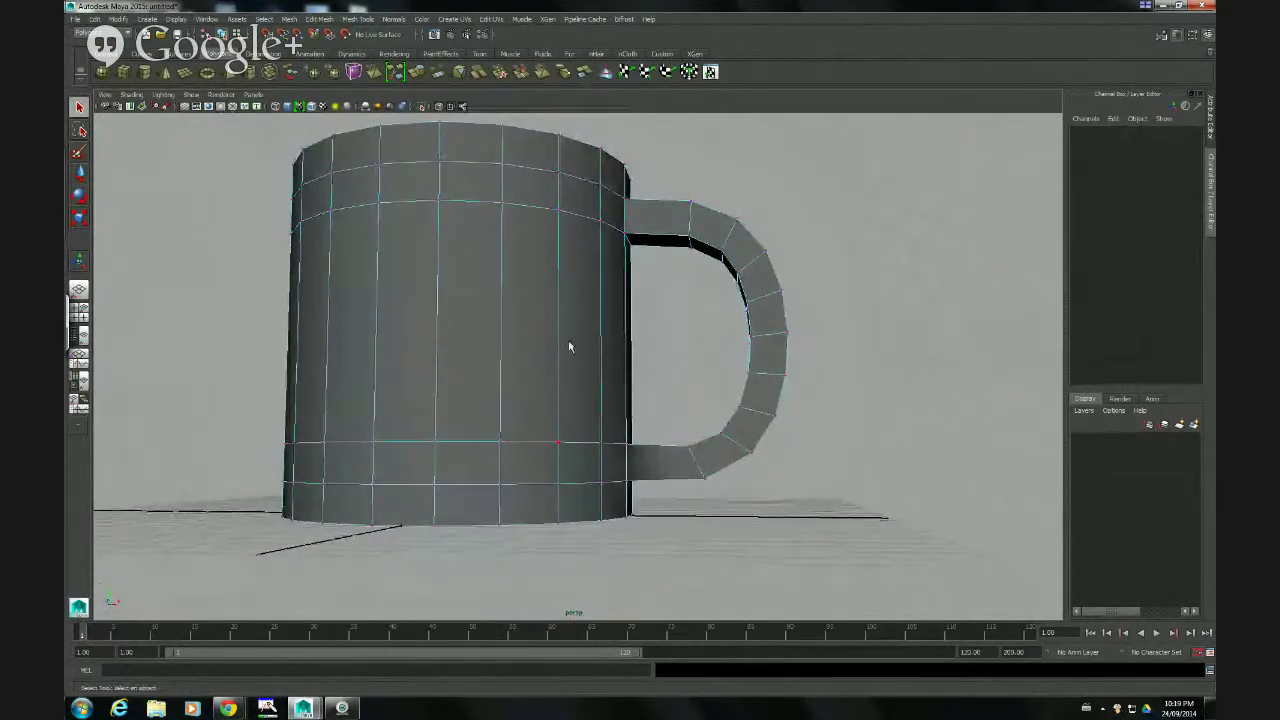
{"action": "key", "text": "F8"}
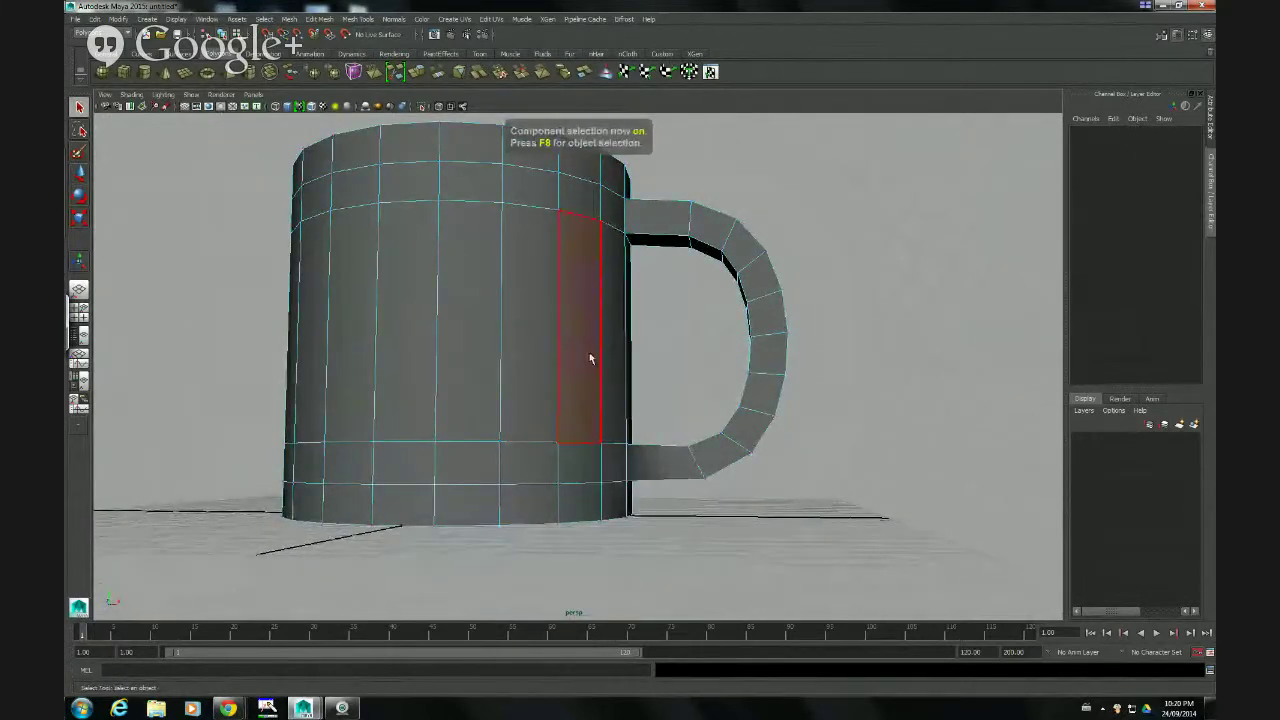
{"action": "left_click", "coordinate": [593, 360]}
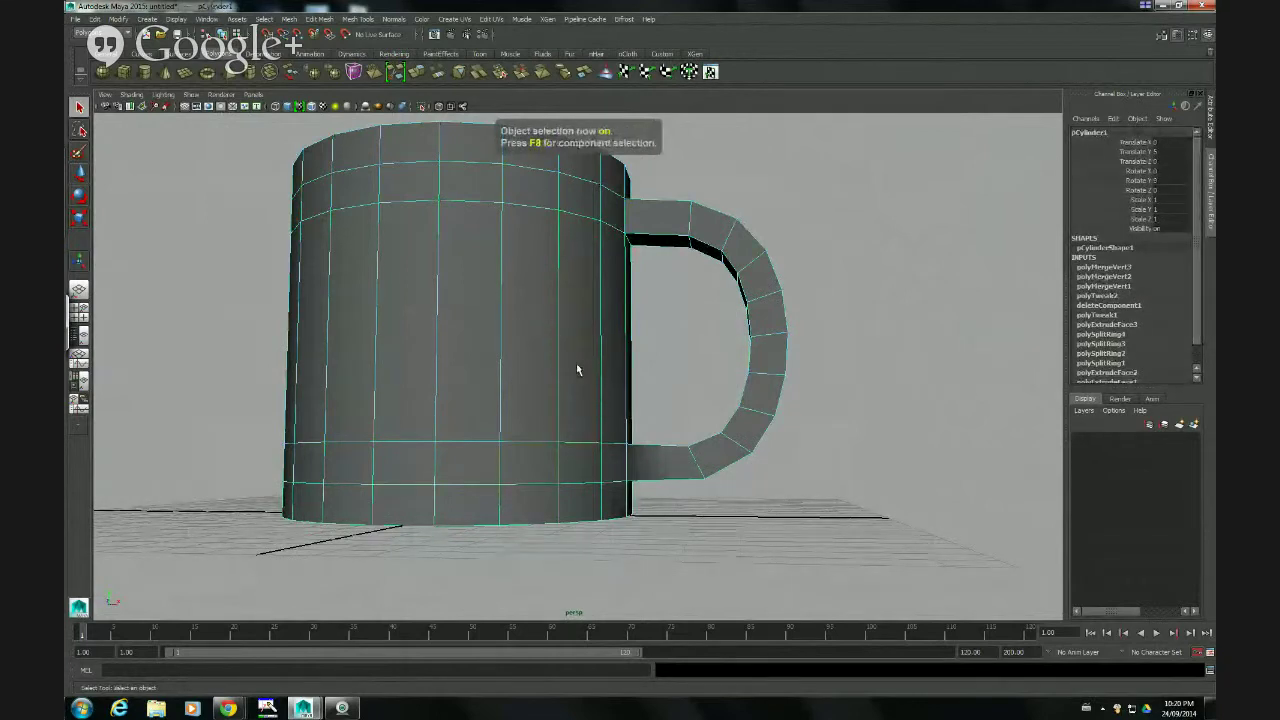
- Display the mug with smooth mesh preview and inspect the cup and handle joints from both sides
{"action": "left_click_drag", "start_coordinate": [623, 357], "coordinate": [617, 391], "text": "alt"}
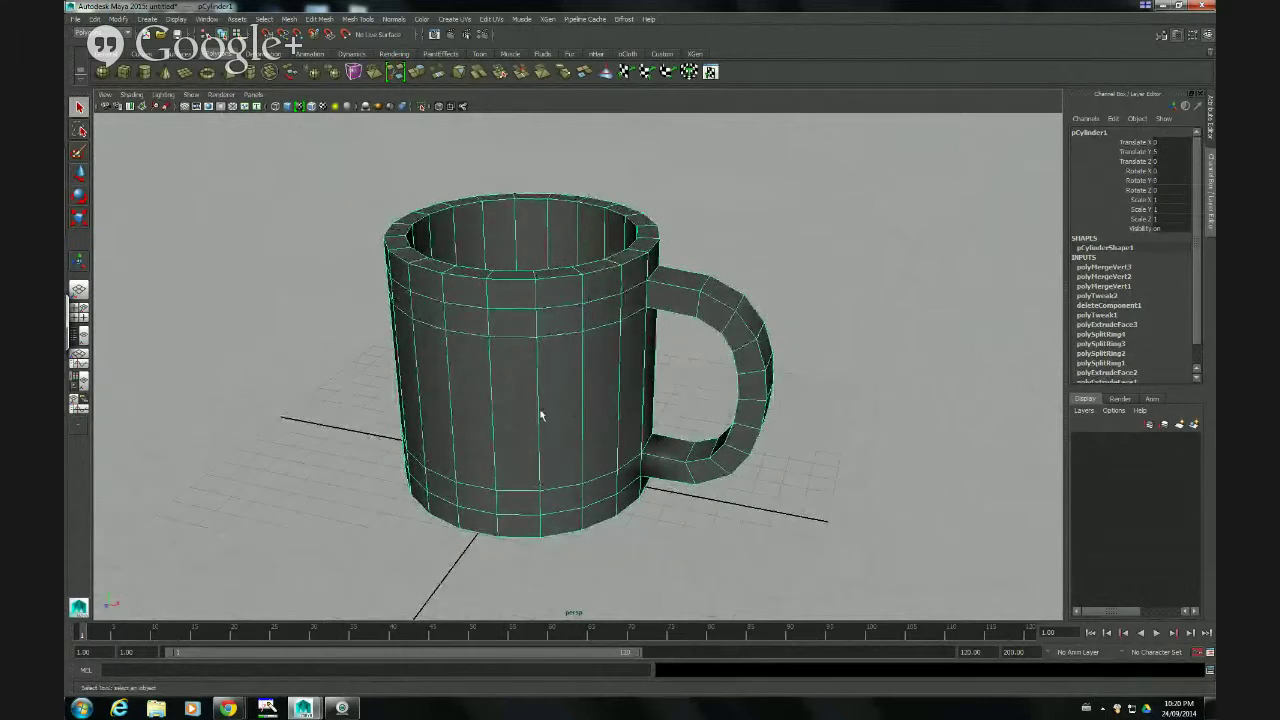
{"action": "key", "text": "1"}
{"action": "left_click", "coordinate": [804, 308]}
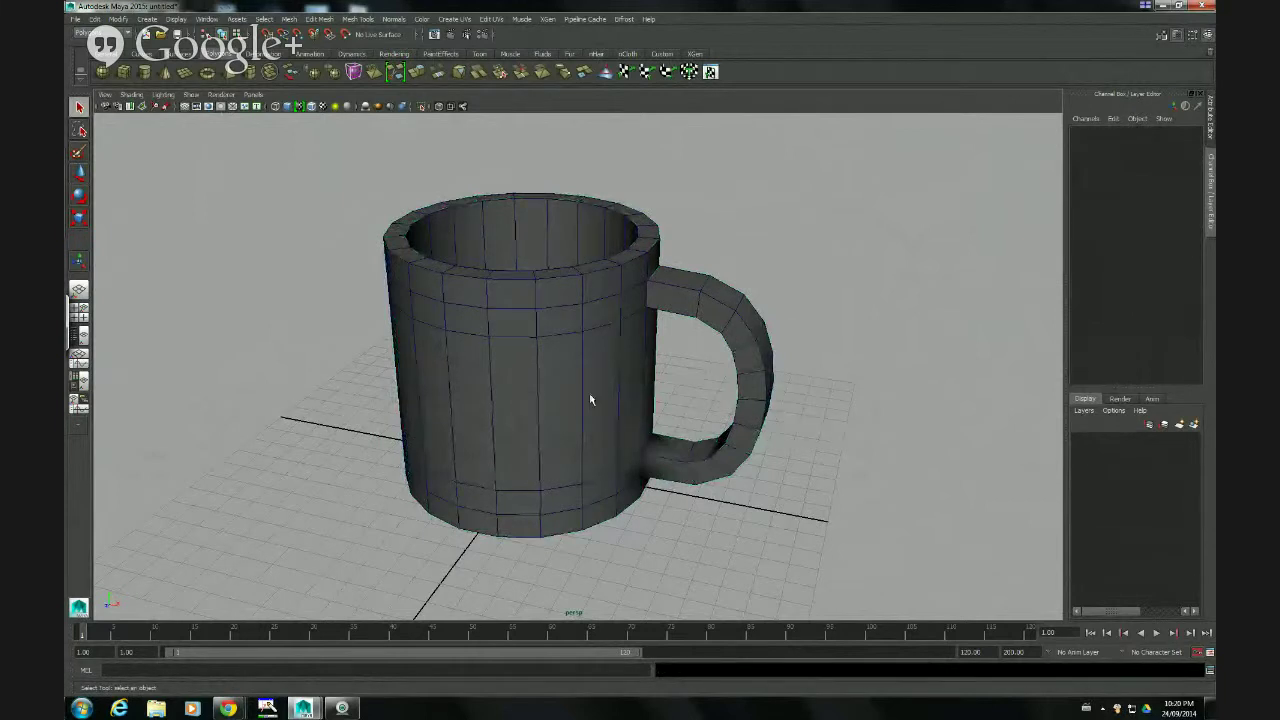
{"action": "left_click", "coordinate": [590, 400]}
{"action": "key", "text": "2"}
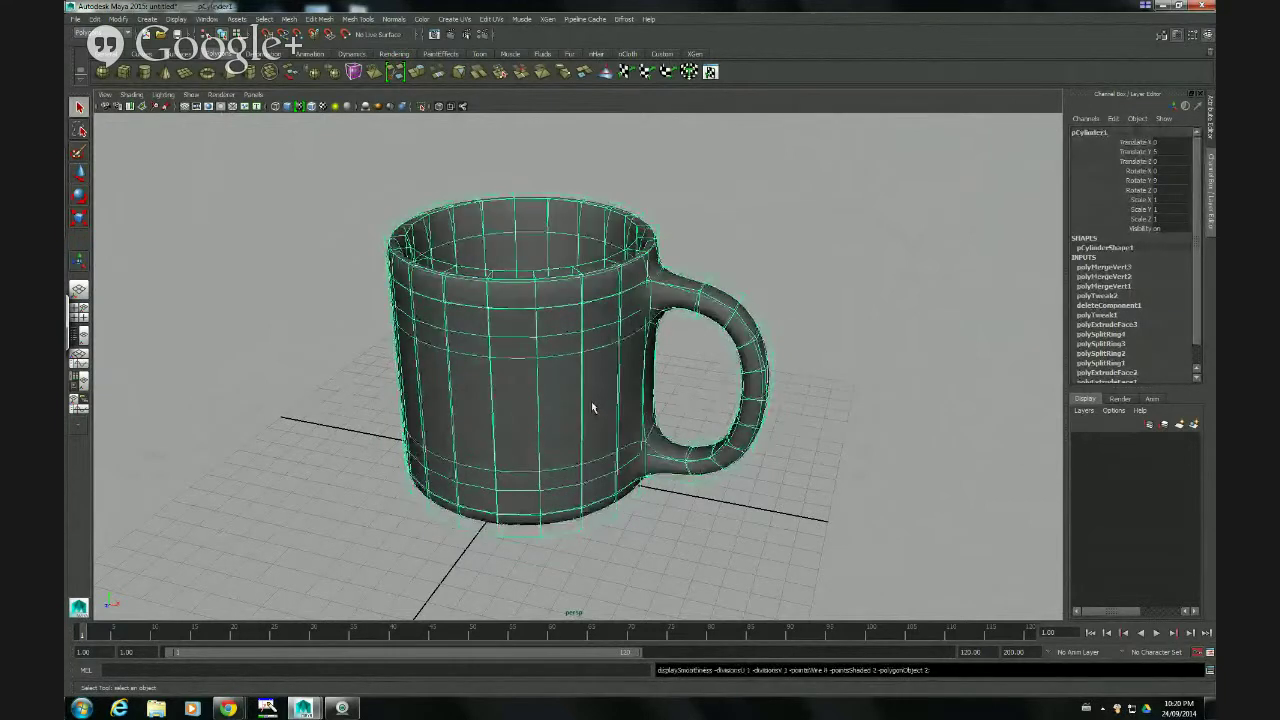
{"action": "left_click", "coordinate": [691, 366]}
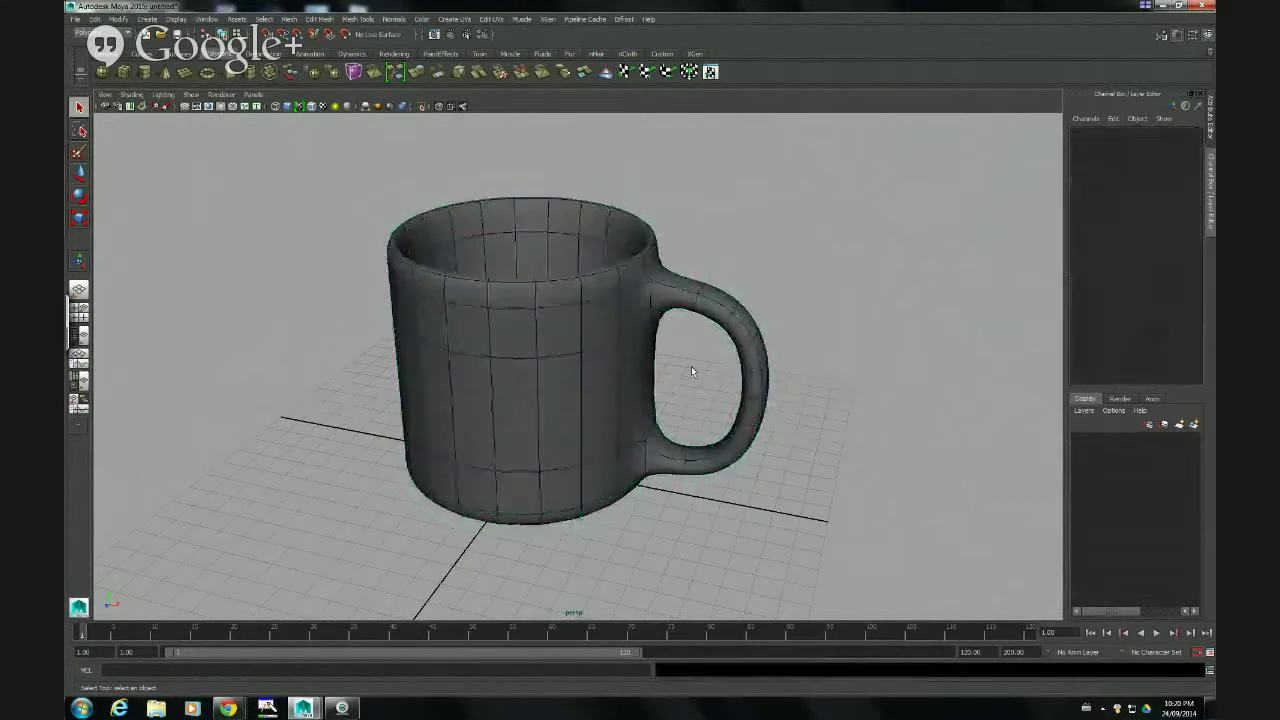
{"action": "left_click_drag", "start_coordinate": [660, 432], "coordinate": [630, 392], "text": "alt"}
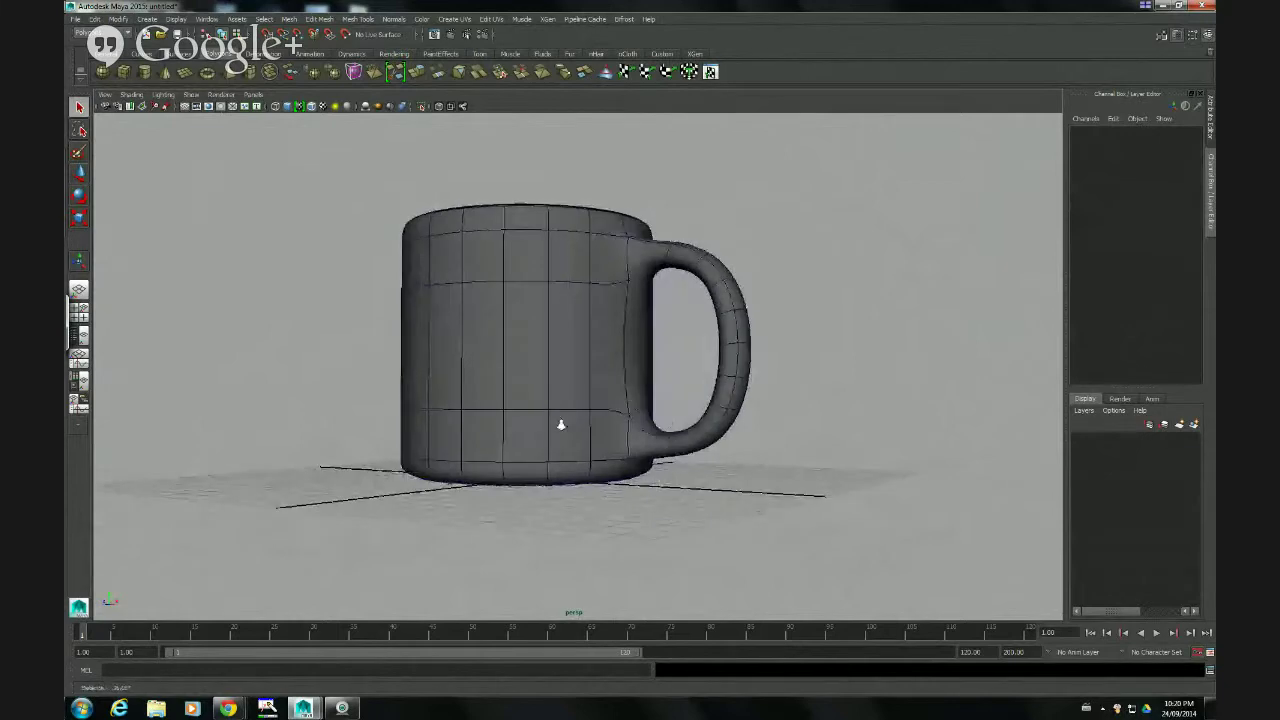
{"action": "right_click_drag", "start_coordinate": [560, 423], "coordinate": [714, 431], "text": "alt"}
{"action": "left_click_drag", "start_coordinate": [714, 431], "coordinate": [503, 500], "text": "alt"}
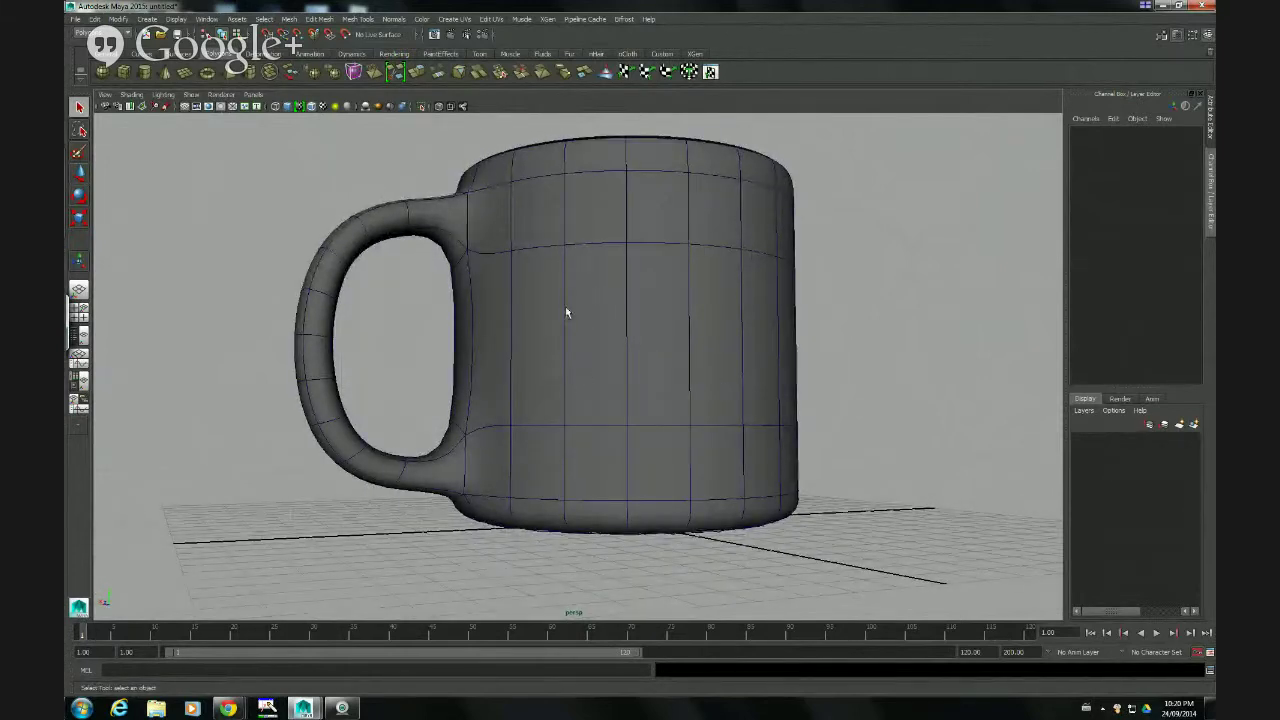
{"action": "left_click_drag", "start_coordinate": [456, 376], "coordinate": [675, 461], "text": "alt"}
{"action": "right_click_drag", "start_coordinate": [692, 398], "coordinate": [583, 403], "text": "alt"}
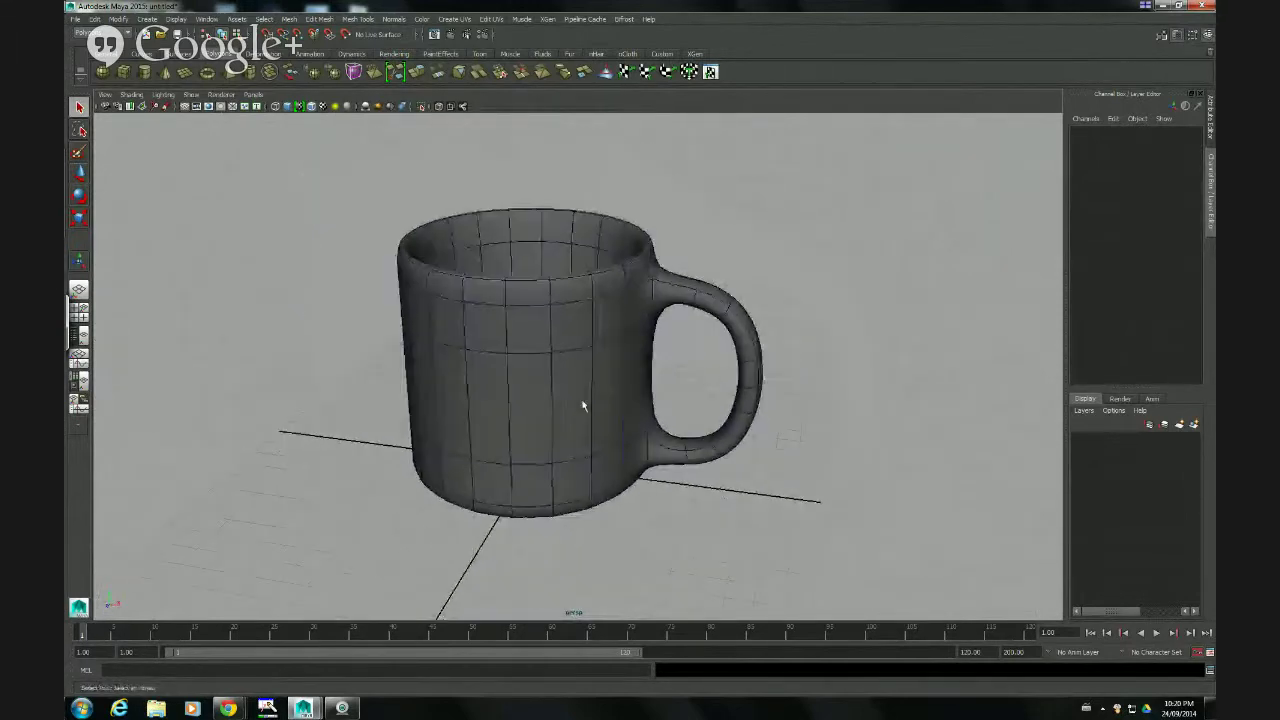
{"action": "mouse_move", "coordinate": [617, 388]}
{"action": "middle_mouse_down", "text": "alt"}
{"action": "mouse_move", "coordinate": [635, 389]}
{"action": "mouse_move", "coordinate": [617, 403]}
{"action": "middle_mouse_up", "text": "alt"}
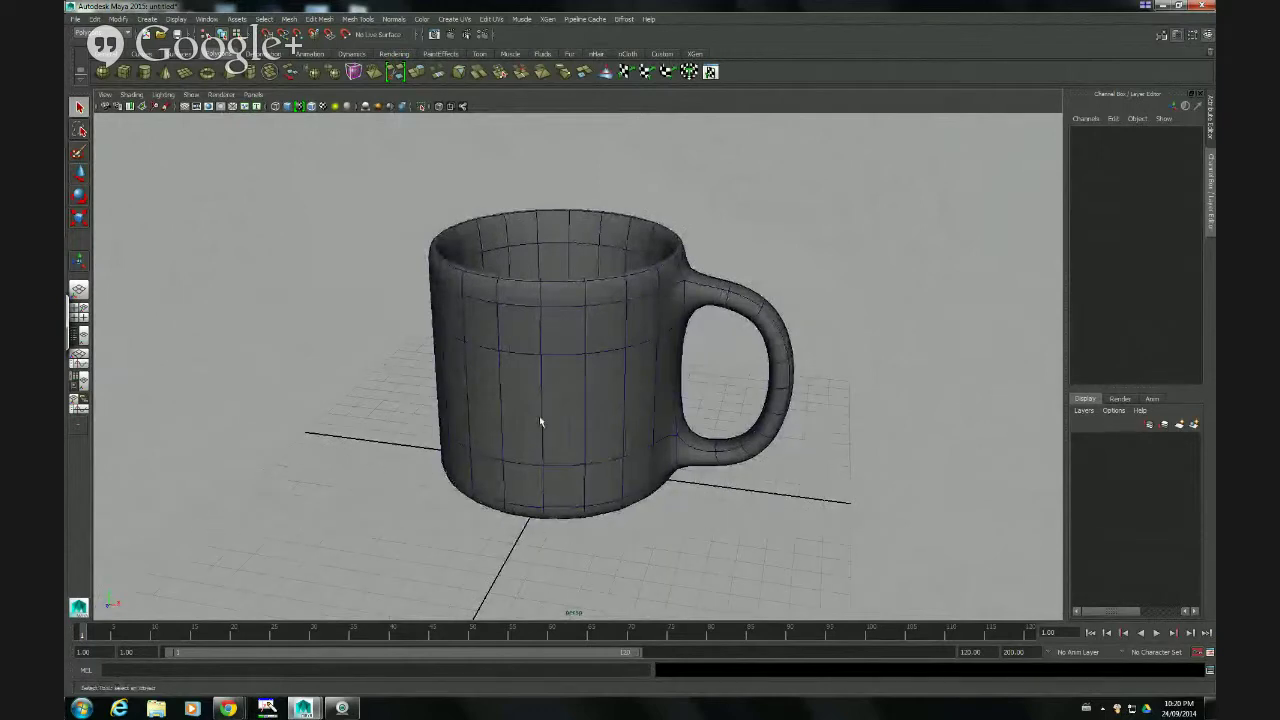
- Select the mug and delete the construction history of all objects
{"action": "left_click", "coordinate": [563, 328]}
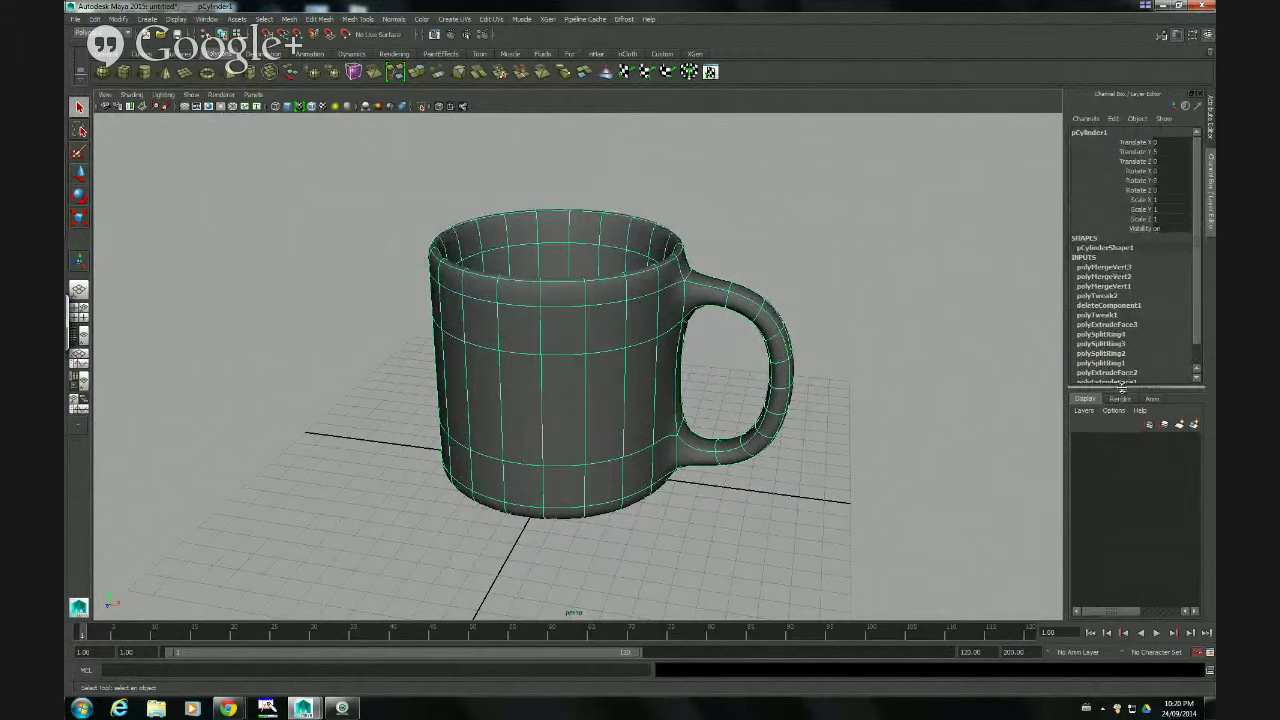
{"action": "left_click_drag", "start_coordinate": [1121, 392], "coordinate": [1121, 436]}
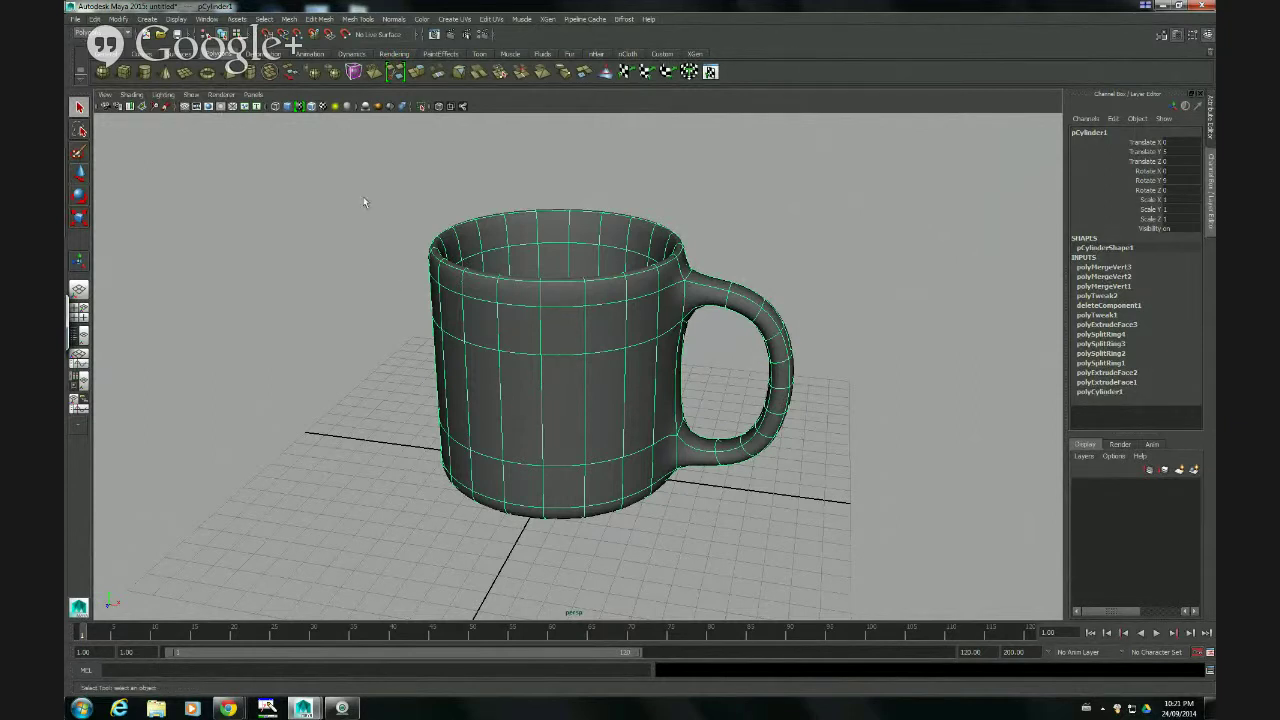
{"action": "left_click", "coordinate": [94, 19]}
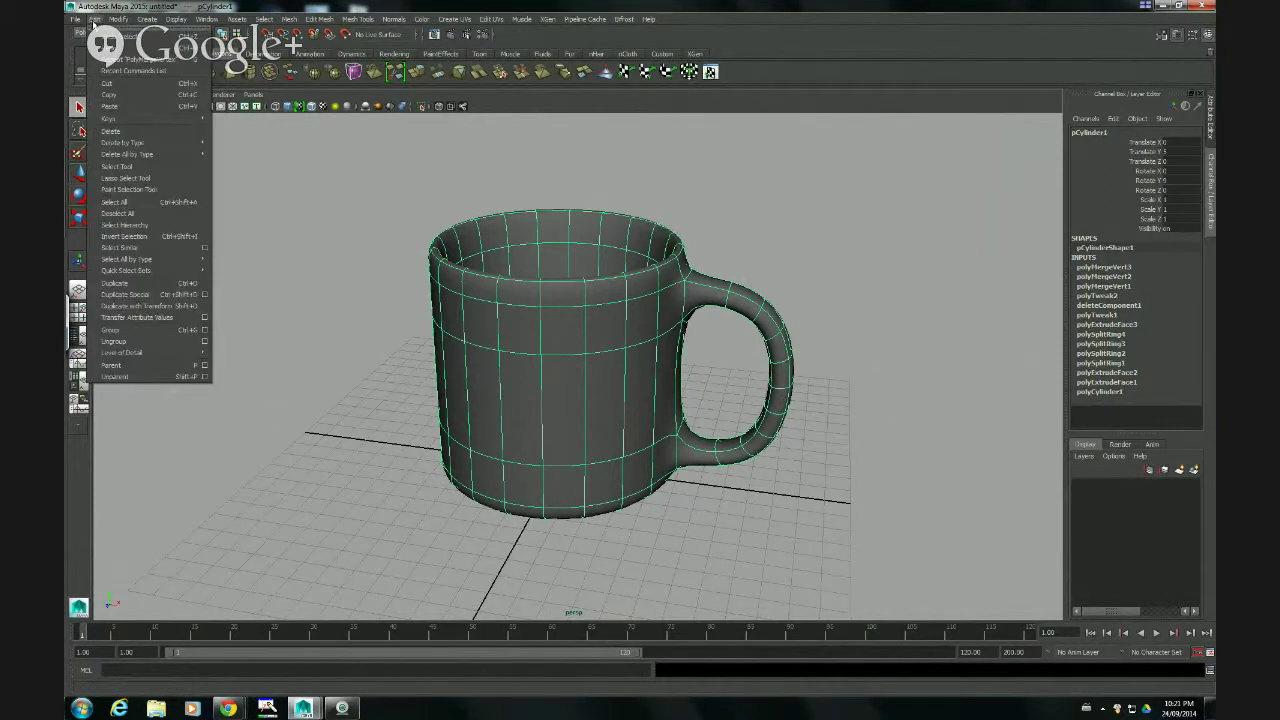
{"action": "mouse_move", "coordinate": [157, 155]}
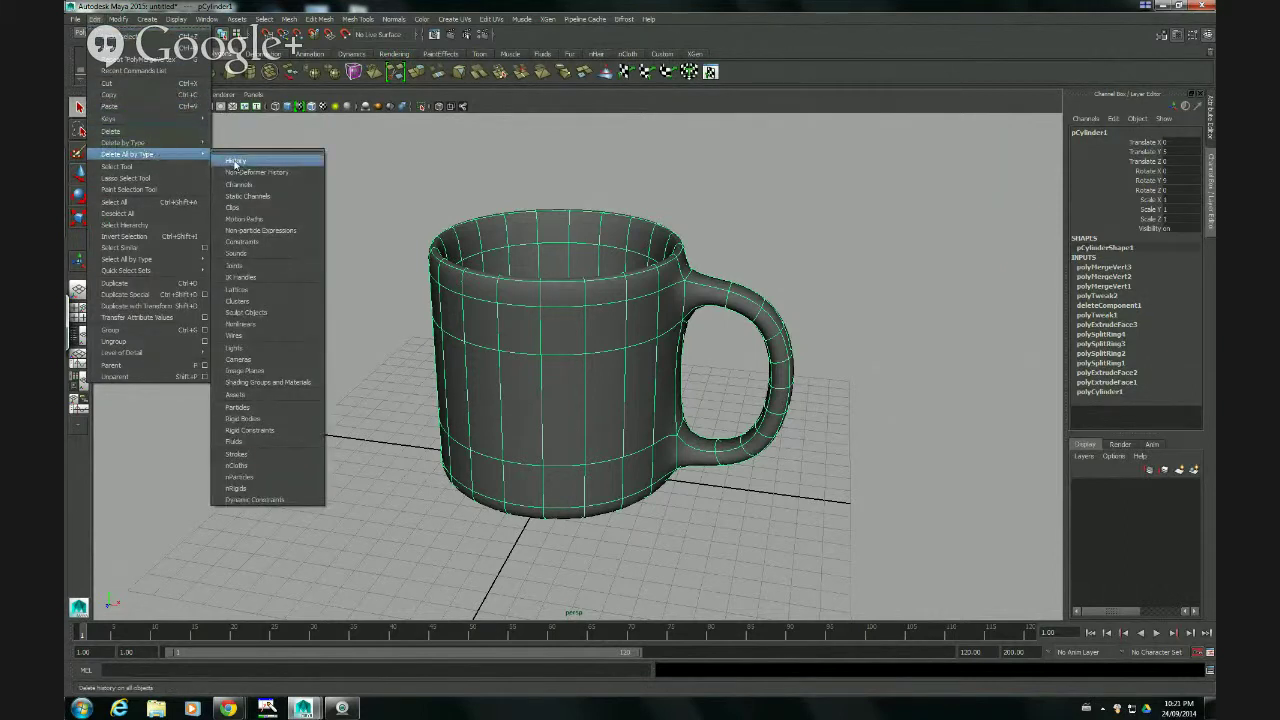
{"action": "left_click", "coordinate": [236, 161]}
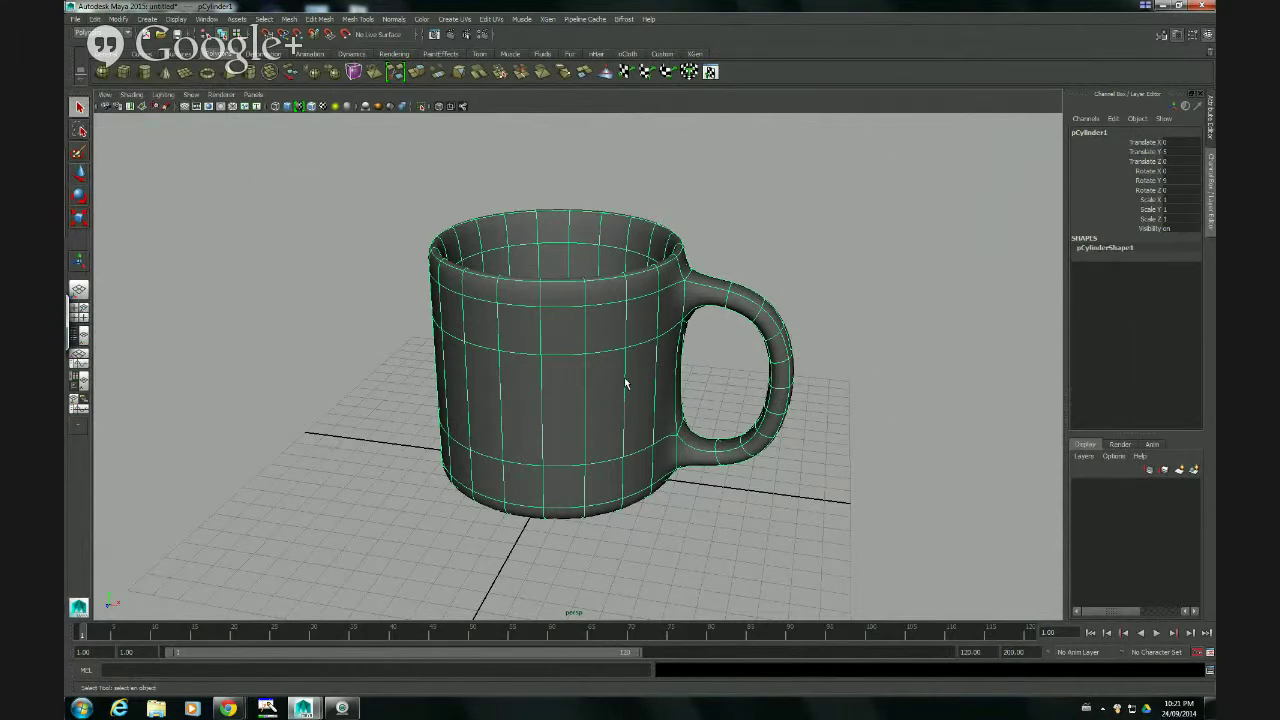
- Switch to wireframe display, pick out the handle's extrusion curve inside the mesh, and clear the selection
{"action": "mouse_move", "coordinate": [625, 383]}
{"action": "left_mouse_down", "text": "alt"}
{"action": "mouse_move", "coordinate": [600, 434]}
{"action": "mouse_move", "coordinate": [629, 357]}
{"action": "mouse_move", "coordinate": [569, 351]}
{"action": "mouse_move", "coordinate": [611, 406]}
{"action": "mouse_move", "coordinate": [623, 397]}
{"action": "mouse_move", "coordinate": [609, 374]}
{"action": "mouse_move", "coordinate": [623, 363]}
{"action": "left_mouse_up", "text": "alt"}
{"action": "key", "text": "4"}
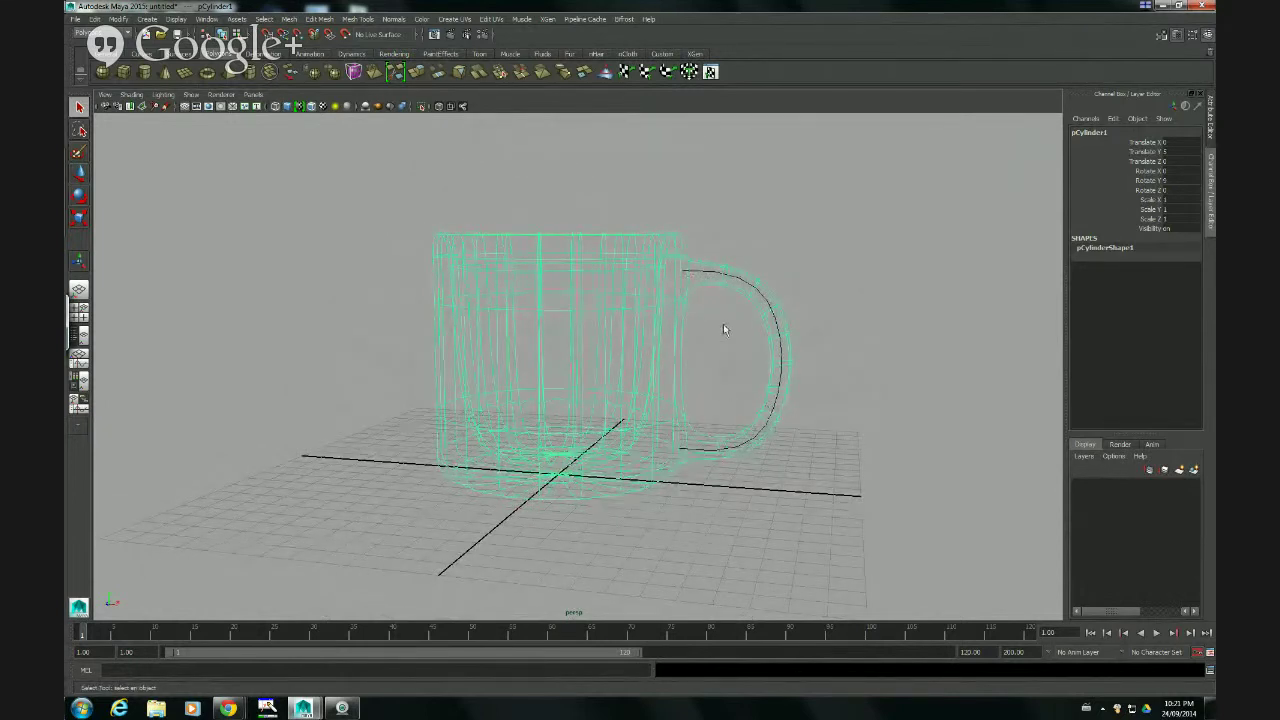
{"action": "left_click", "coordinate": [695, 271]}
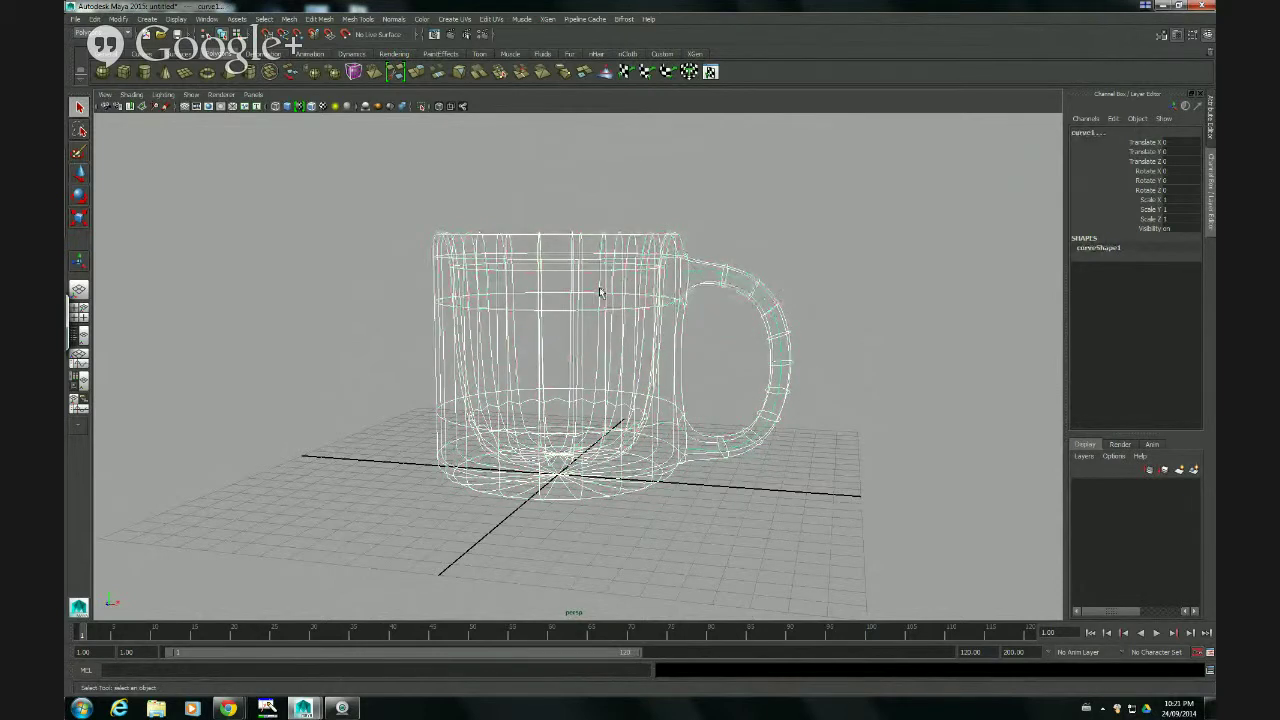
{"action": "left_click", "coordinate": [729, 223]}
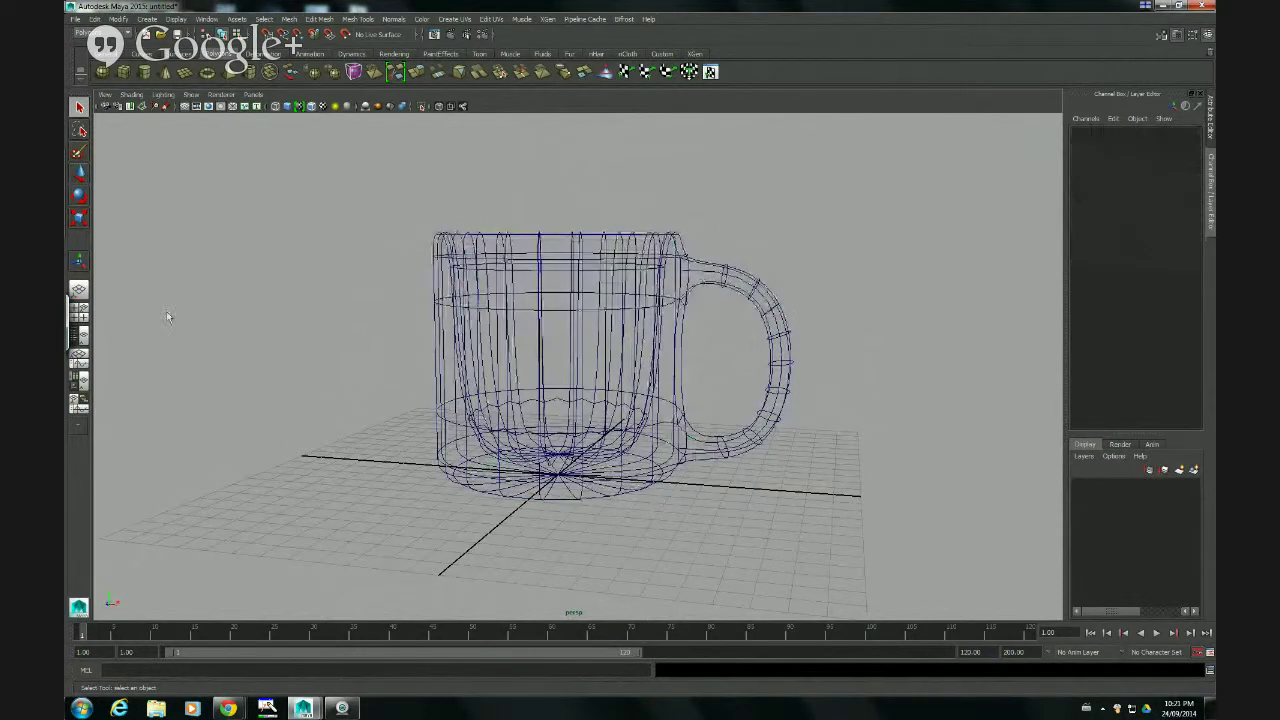
- Arrange the workspace to show the Outliner beside the perspective view, closing the separate floating Outliner
{"action": "left_click", "coordinate": [207, 19]}
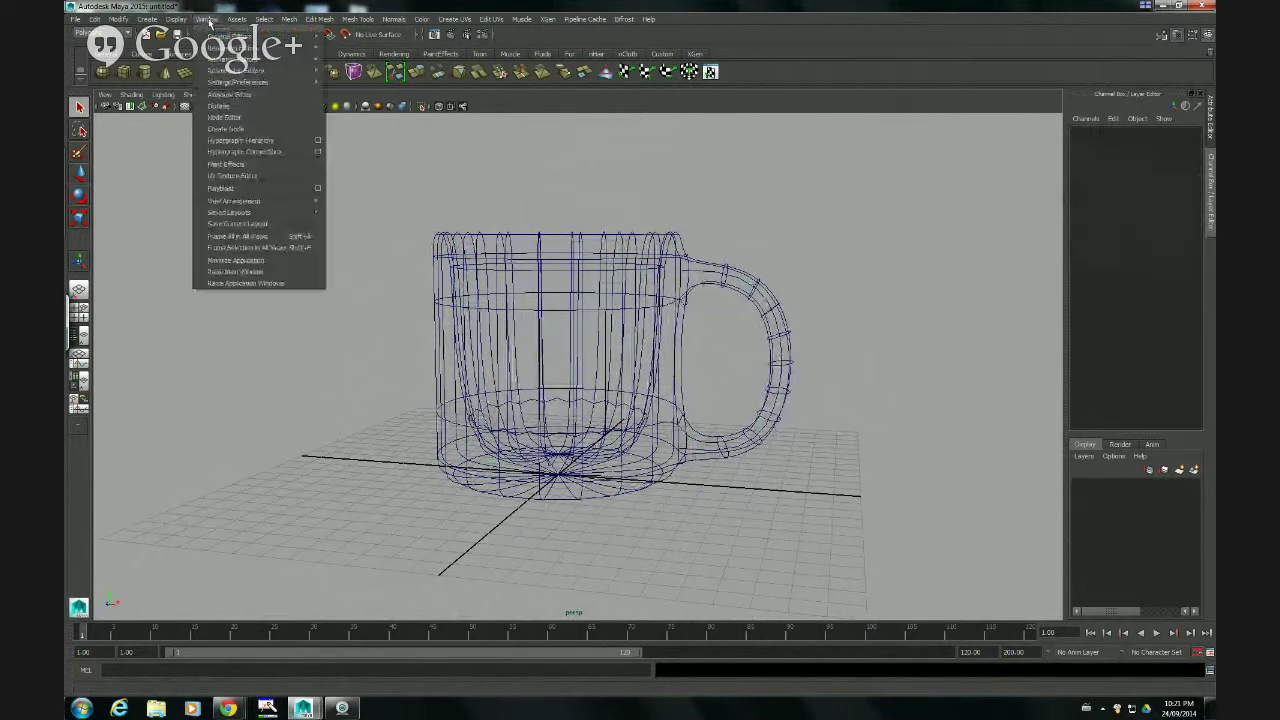
{"action": "left_click", "coordinate": [237, 110]}
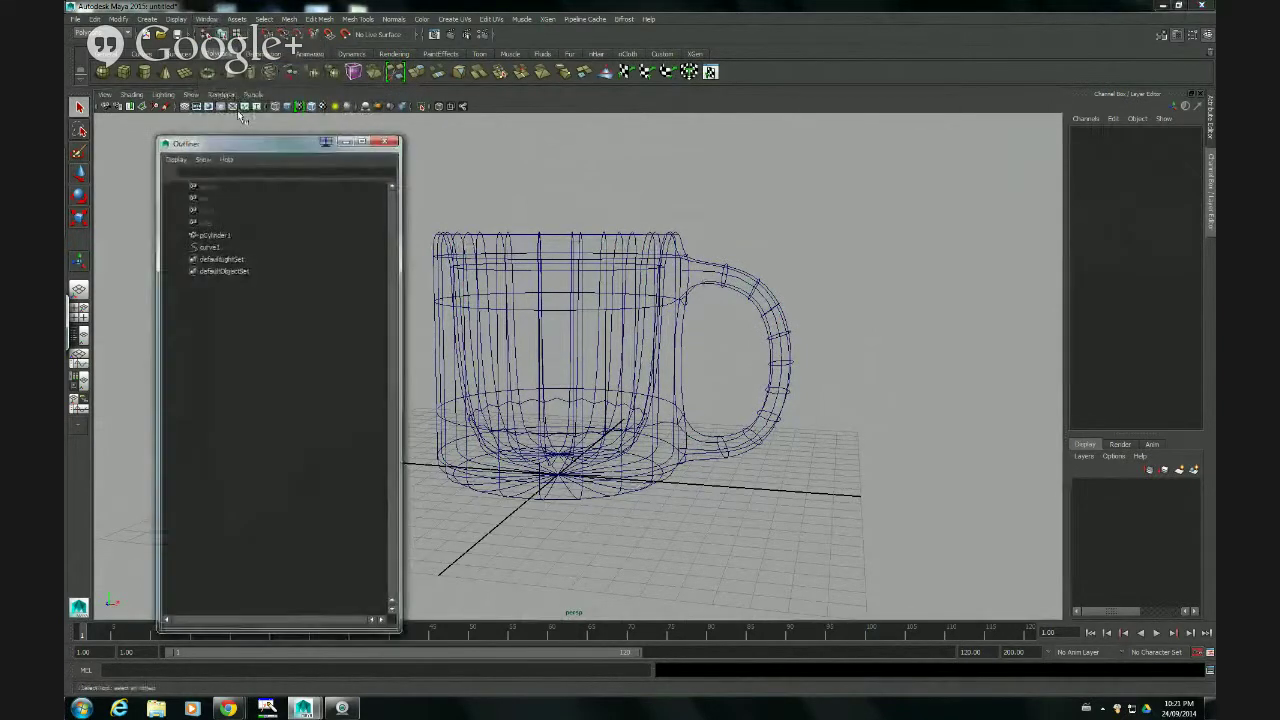
{"action": "left_click", "coordinate": [385, 142]}
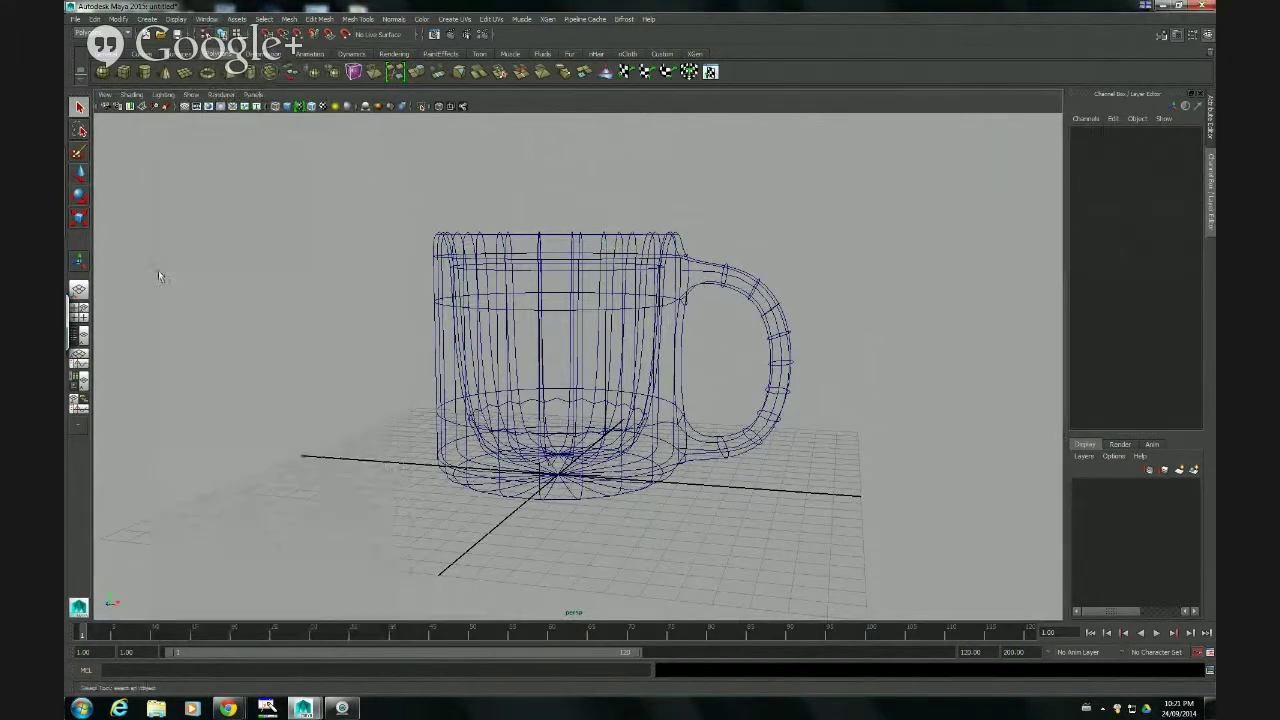
{"action": "left_click", "coordinate": [80, 338]}
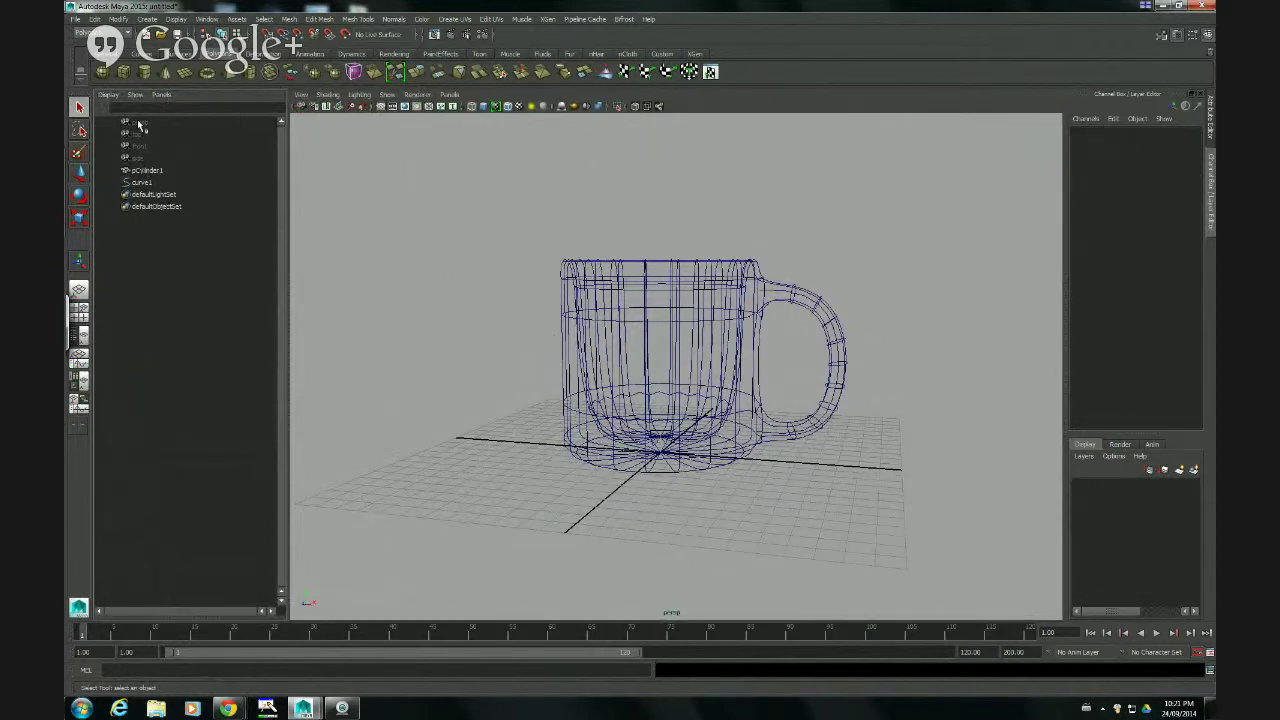
- Go through the Outliner entries pCylinder1, curve1, defaultLightSet and defaultObjectSet to identify what each one represents
{"action": "left_click", "coordinate": [157, 171]}
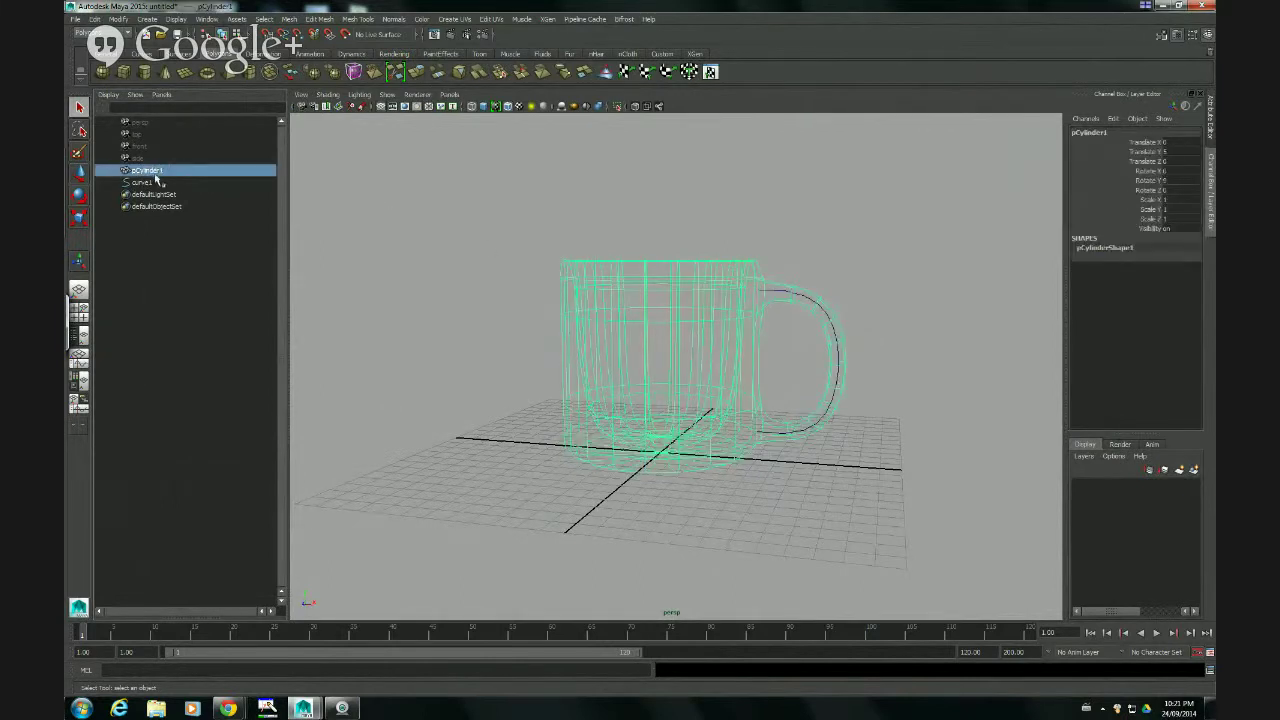
{"action": "left_click", "coordinate": [142, 183]}
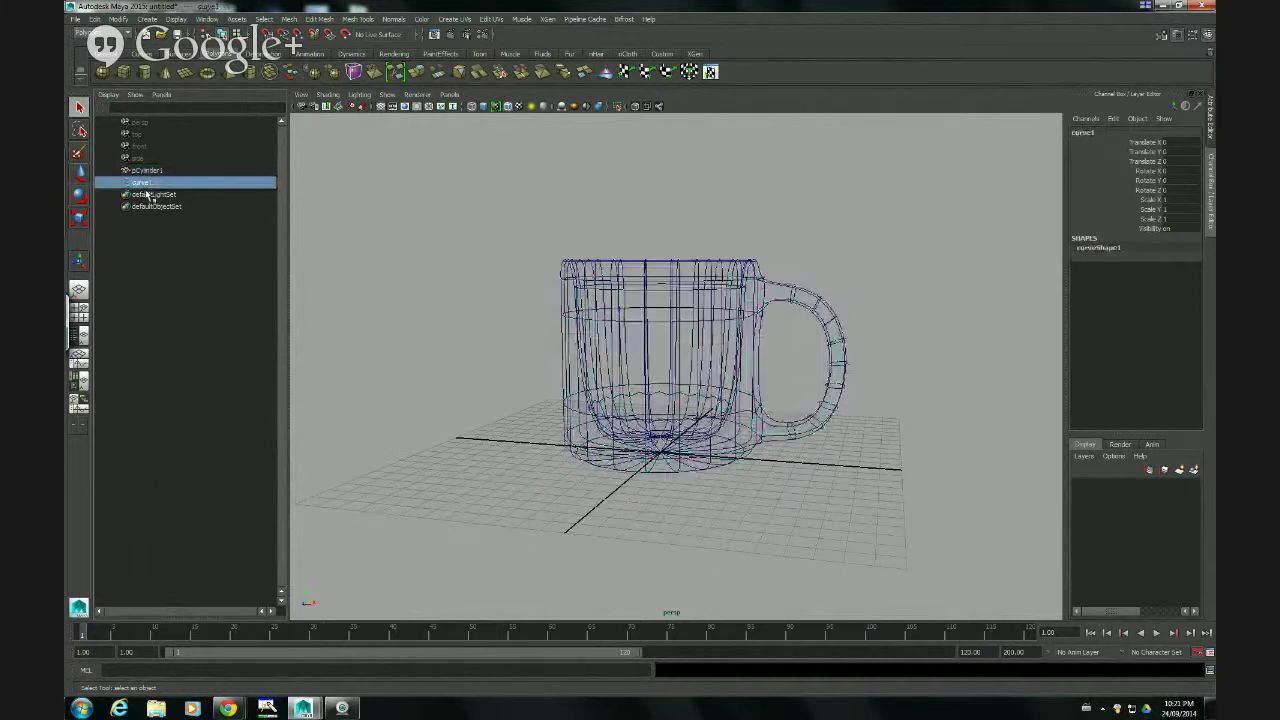
{"action": "left_click", "coordinate": [152, 195]}
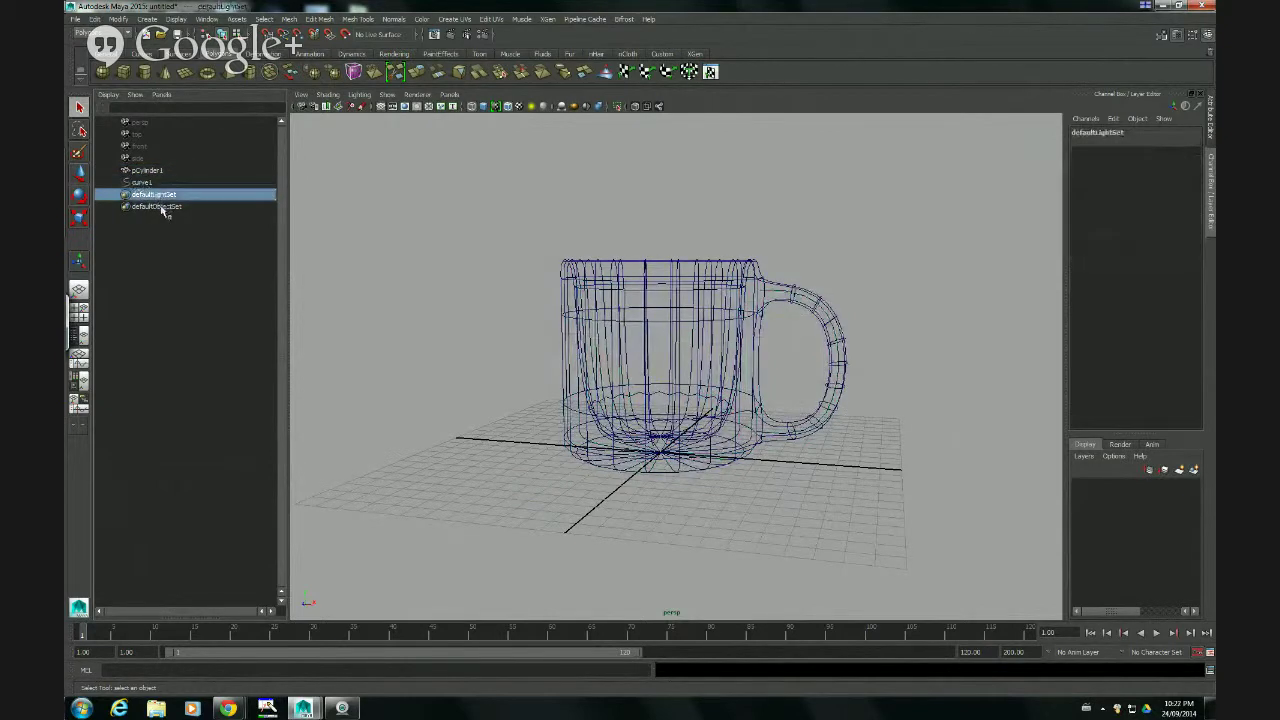
{"action": "left_click", "coordinate": [162, 205]}
{"action": "left_click", "coordinate": [160, 196]}
{"action": "left_click", "coordinate": [165, 206]}
{"action": "left_click", "coordinate": [163, 196]}
{"action": "left_click", "coordinate": [165, 206]}
{"action": "left_click", "coordinate": [163, 196]}
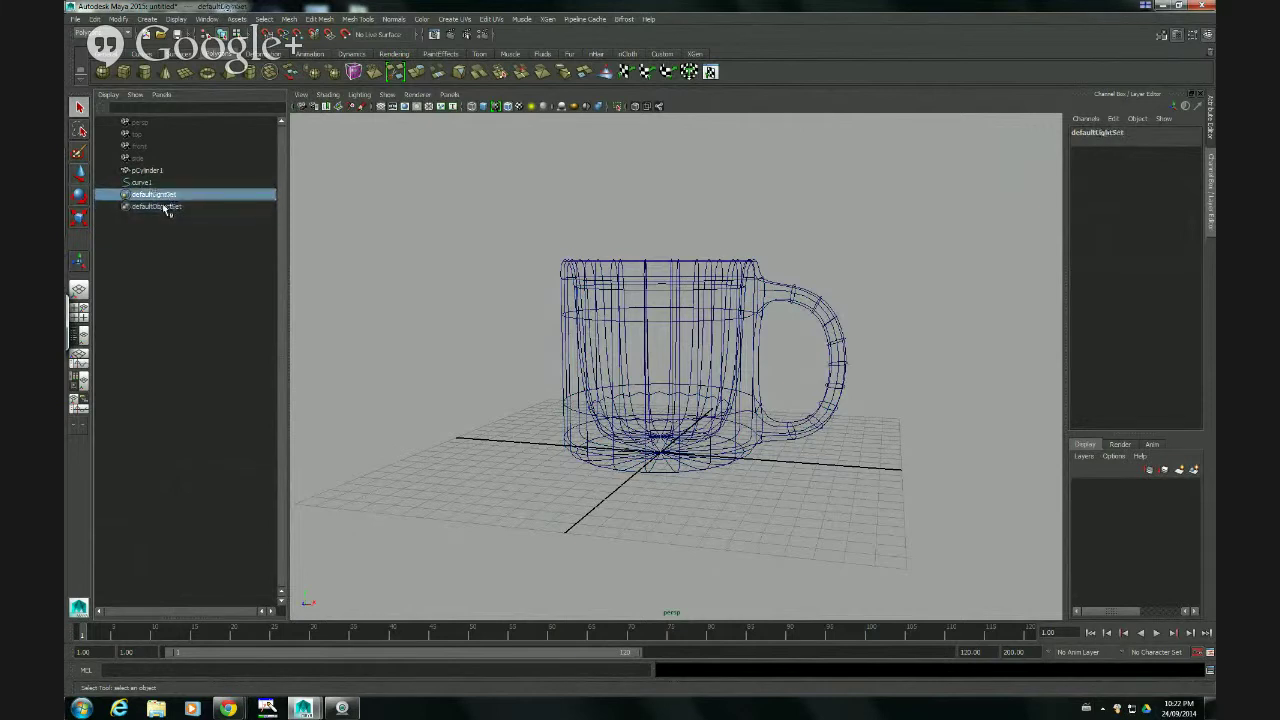
{"action": "left_click", "coordinate": [165, 206]}
{"action": "left_click", "coordinate": [163, 196]}
- Delete the handle's extrusion curve, curve1, from the scene
{"action": "left_click", "coordinate": [150, 183]}
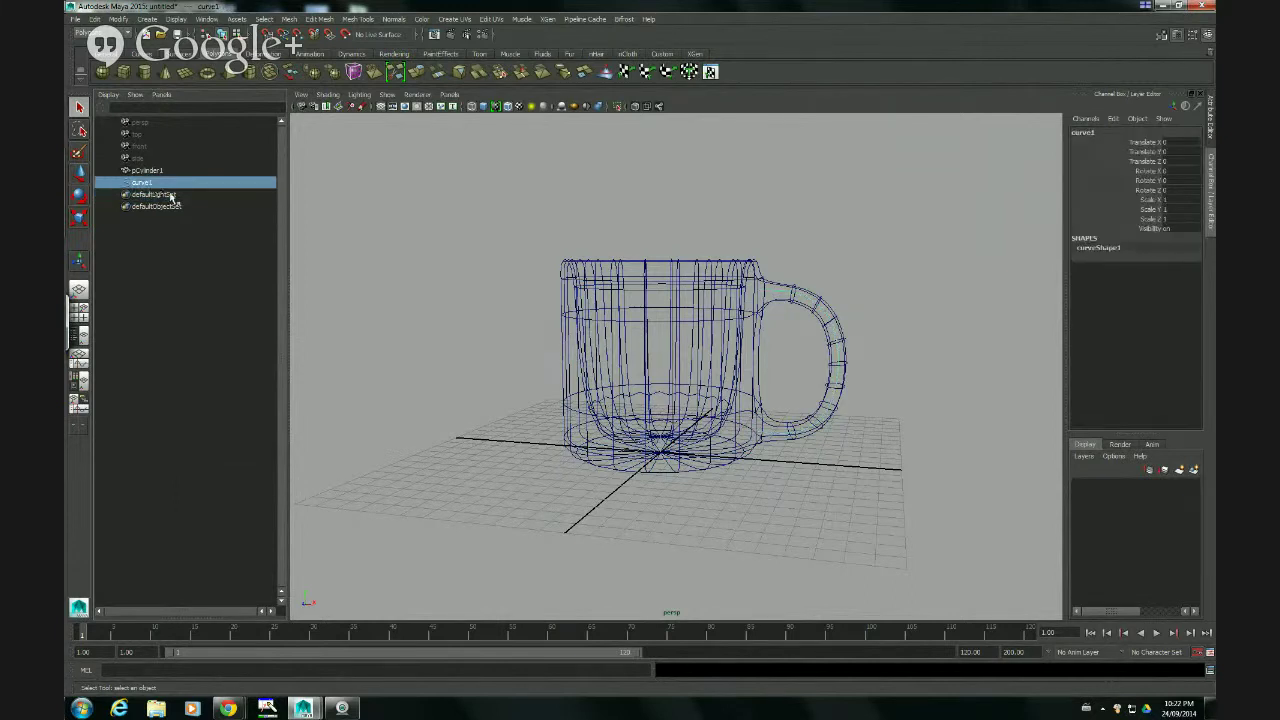
{"action": "key", "text": "Delete"}
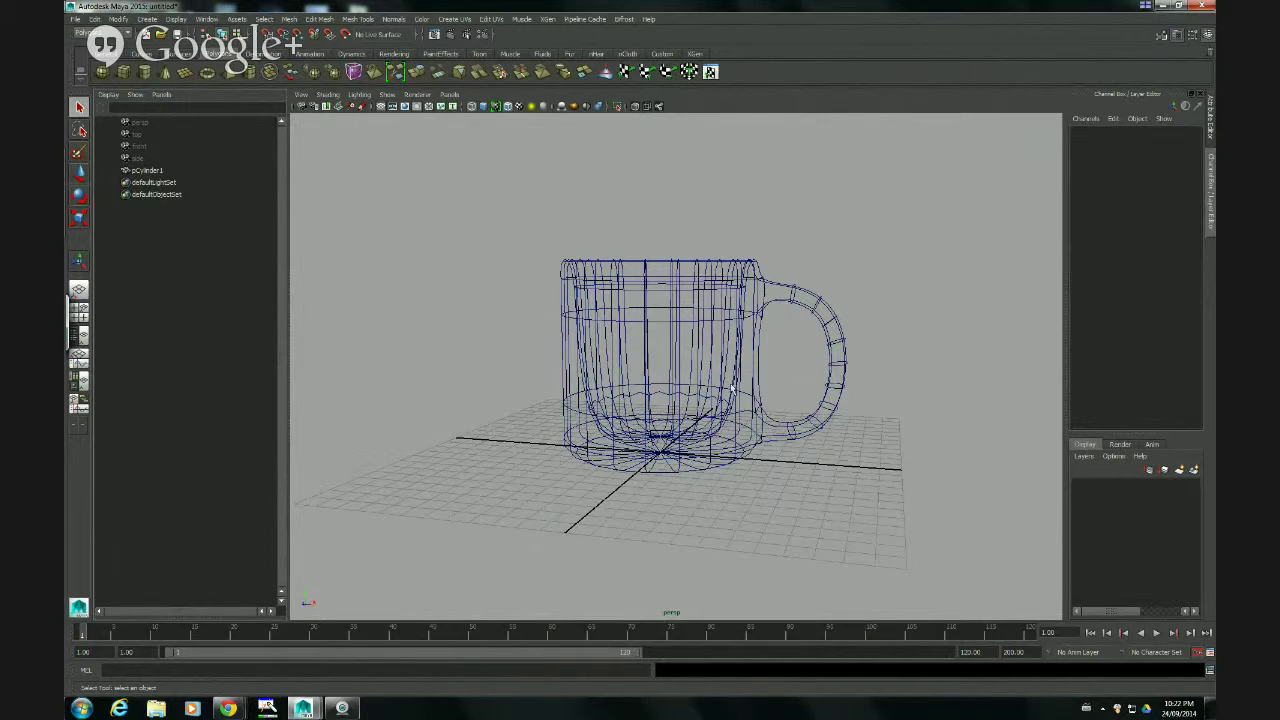
{"action": "left_click", "coordinate": [148, 171]}
{"action": "double_click", "coordinate": [153, 174]}
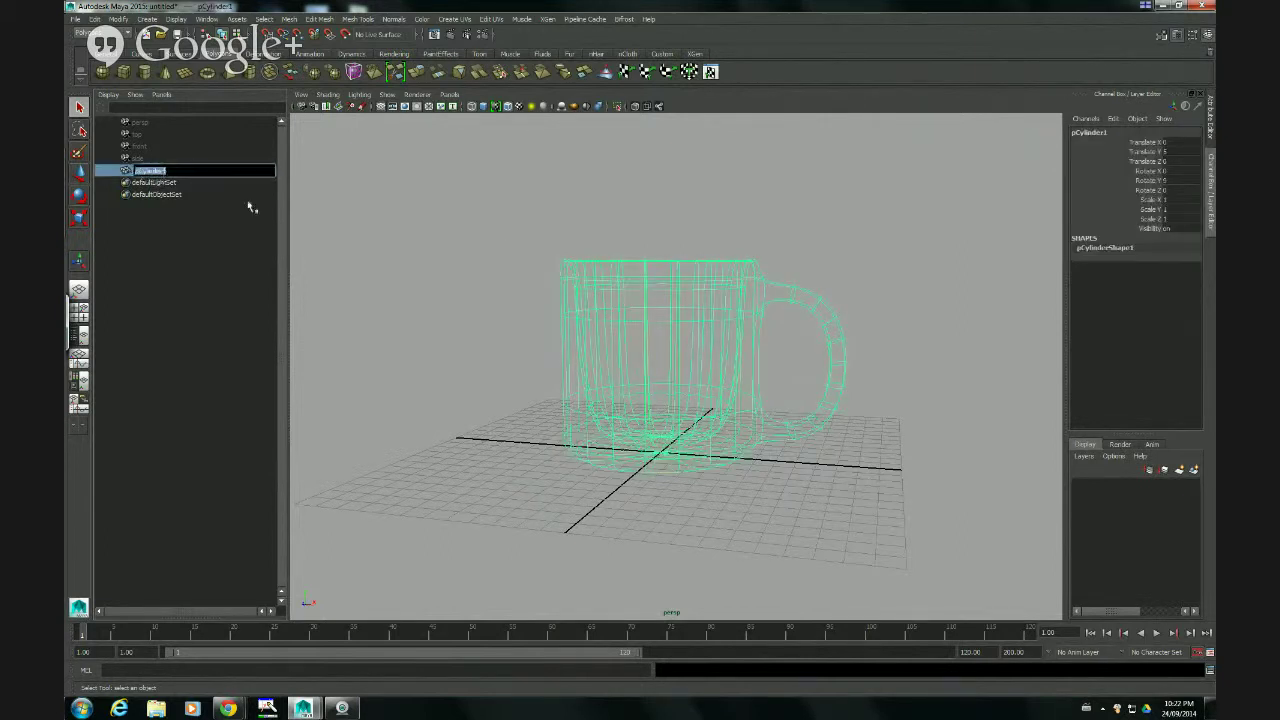
{"action": "key", "text": "Return"}
{"action": "left_click", "coordinate": [956, 166]}
{"action": "key", "text": "ctrl+z"}
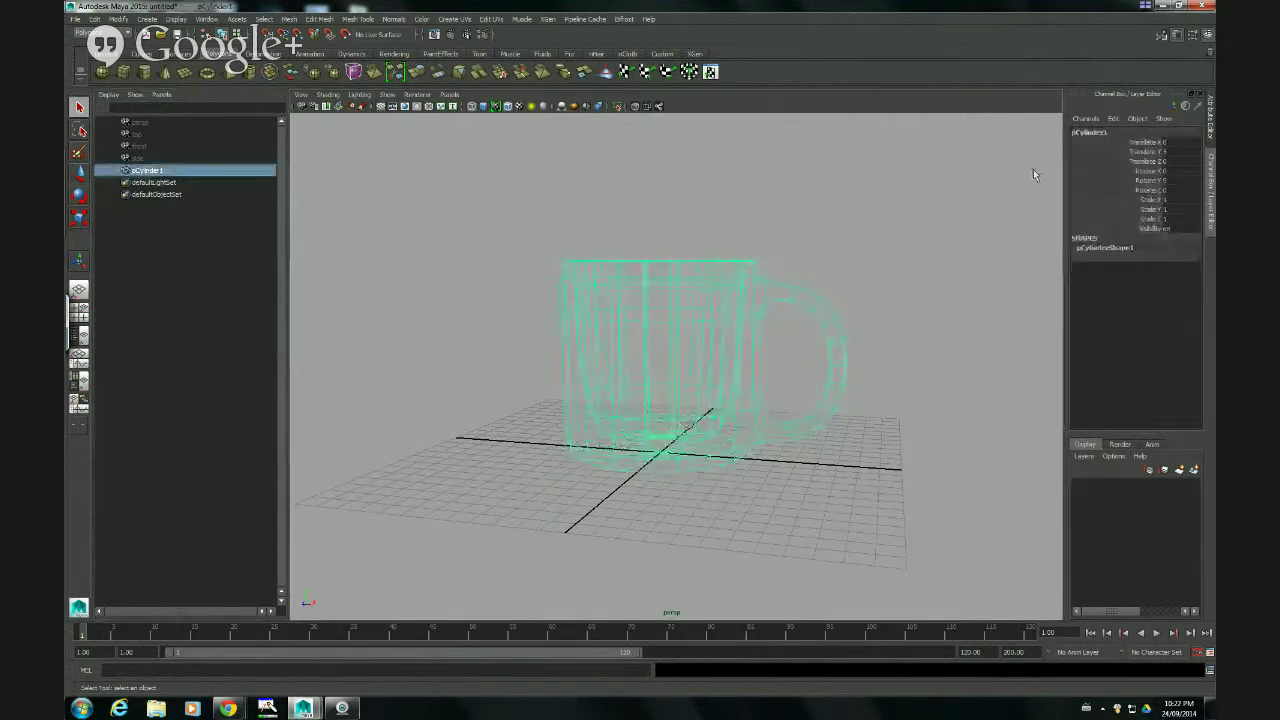
- Rename the mug object pCylinder1 as Cup
{"action": "double_click", "coordinate": [1078, 132]}
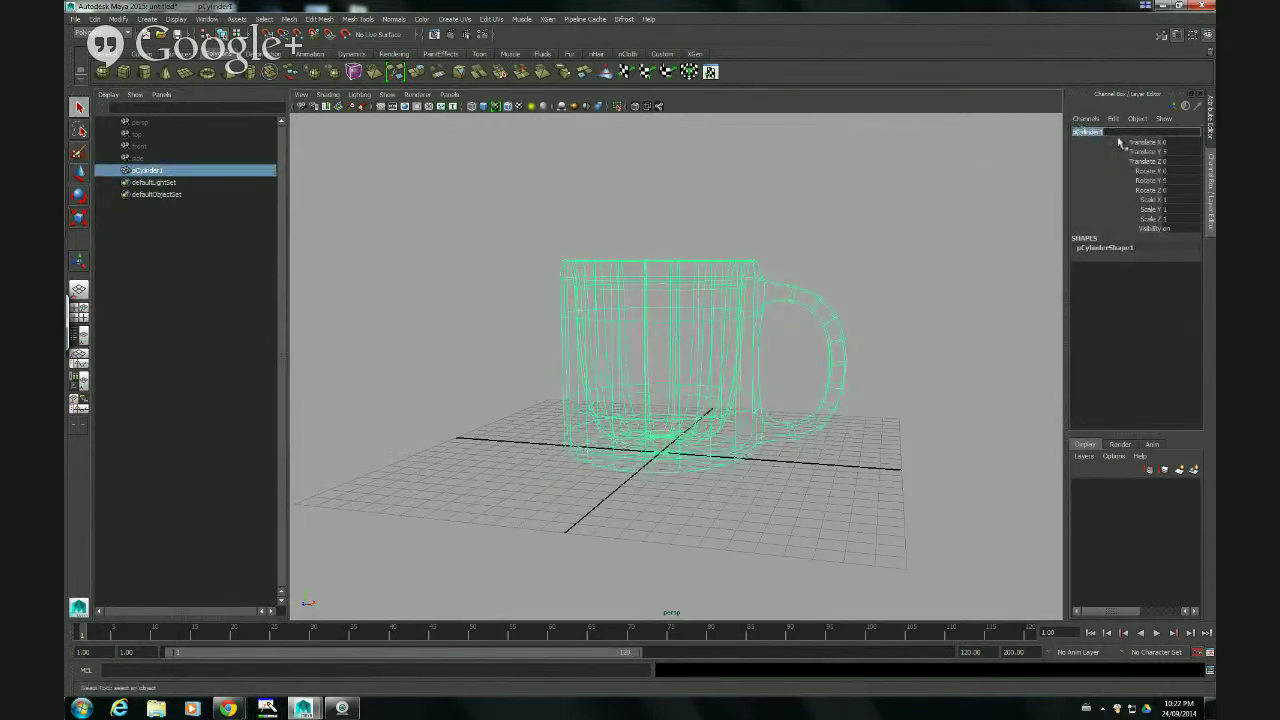
{"action": "key", "text": "BackSpace"}
{"action": "key", "text": "Return"}
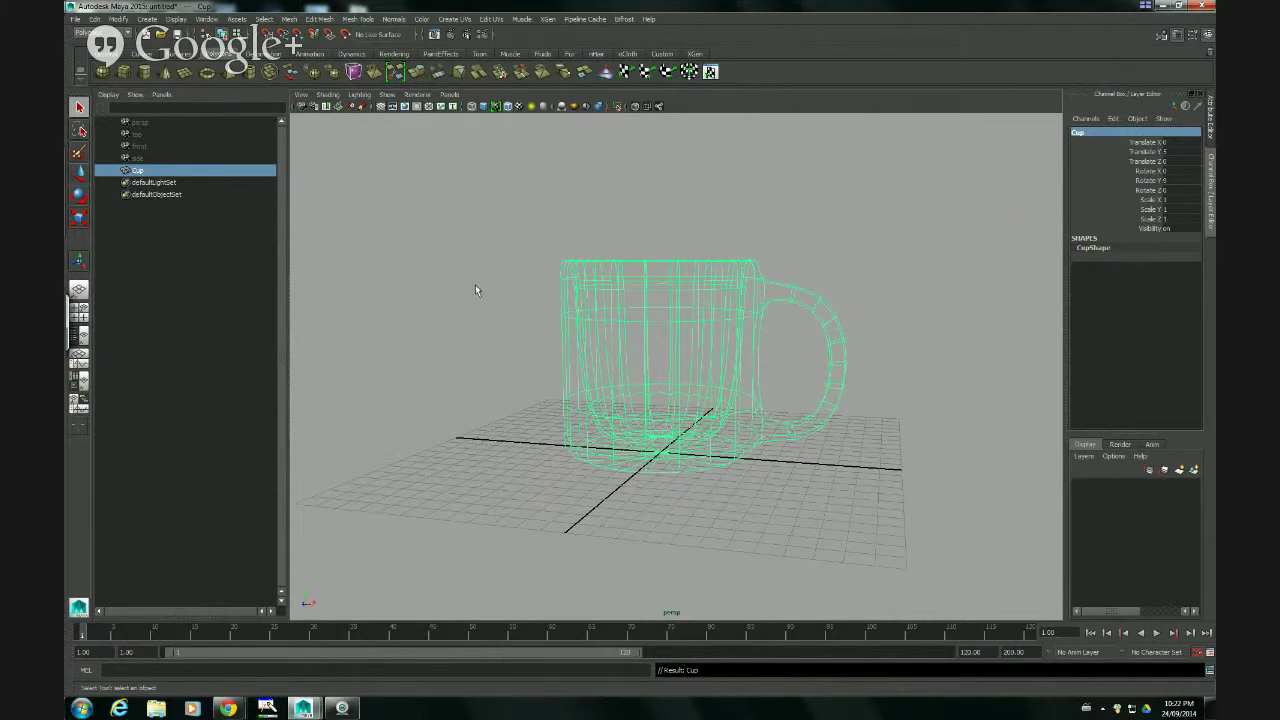
- Clear the selection, return the perspective view to shaded display, and inspect the finished mug from slightly above
{"action": "left_click", "coordinate": [508, 388]}
{"action": "key", "text": "5"}
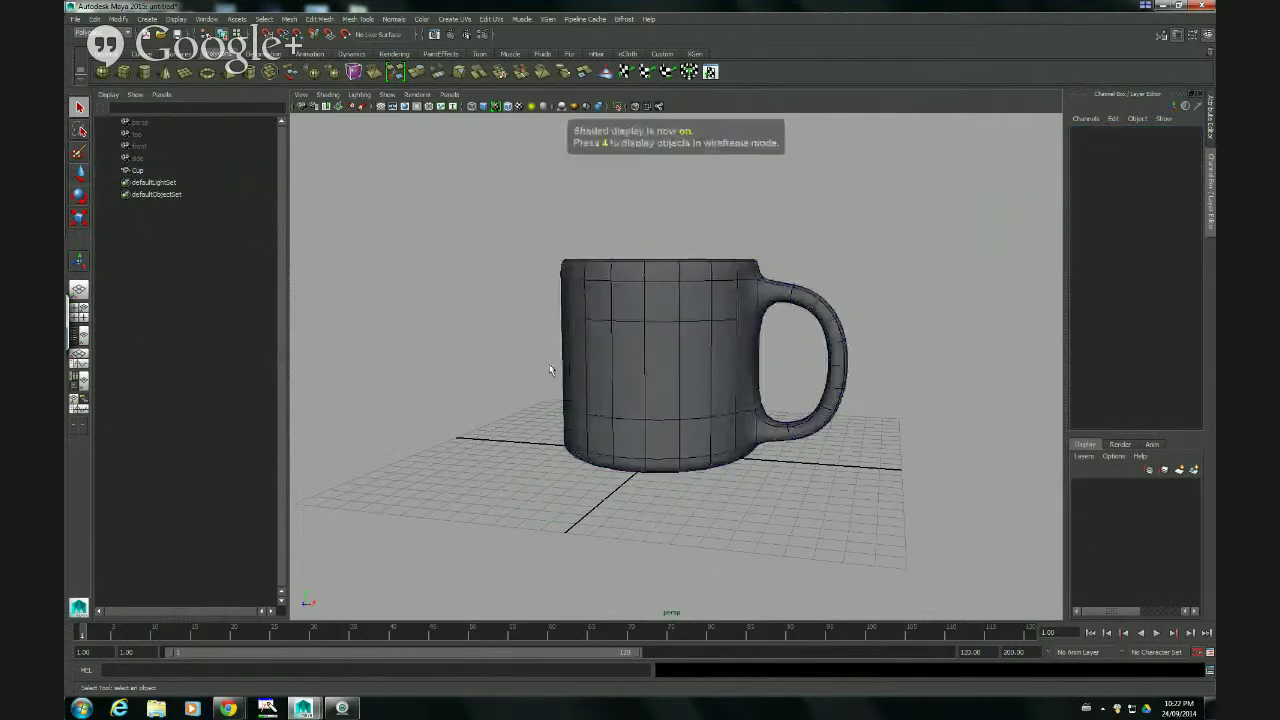
{"action": "left_click_drag", "start_coordinate": [667, 343], "coordinate": [714, 331], "text": "alt"}
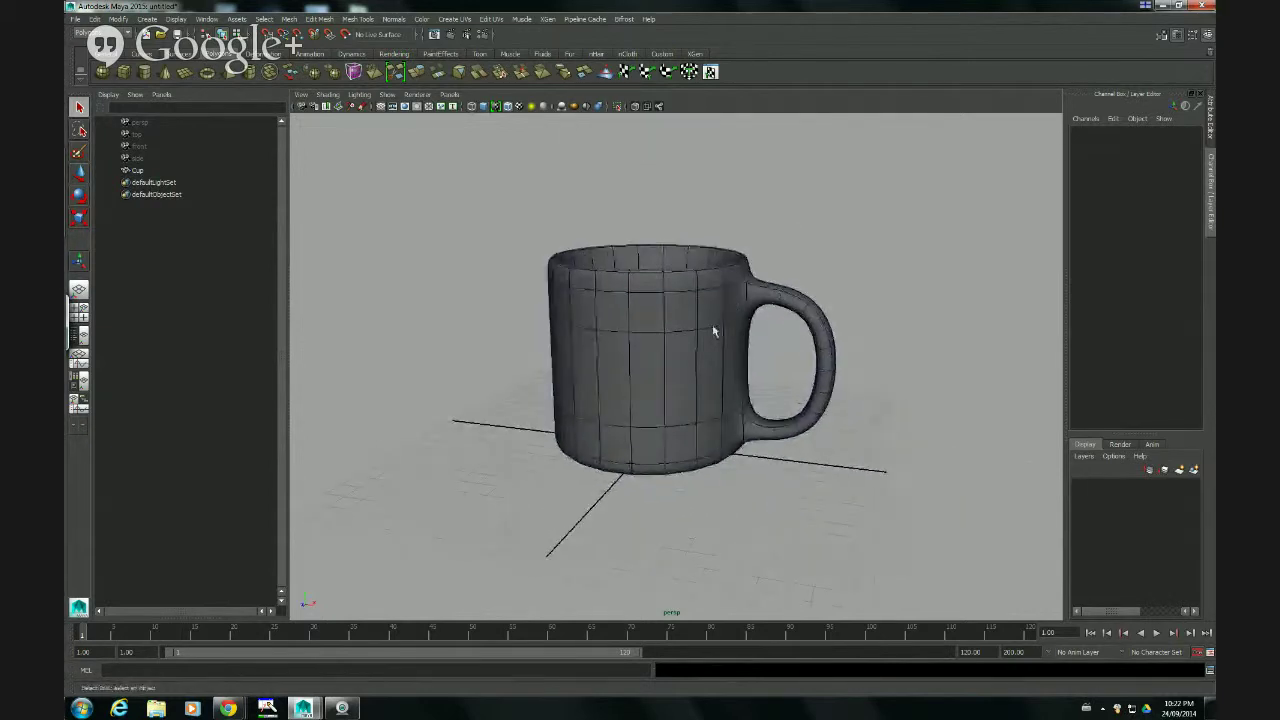
{"action": "mouse_move", "coordinate": [228, 708]}
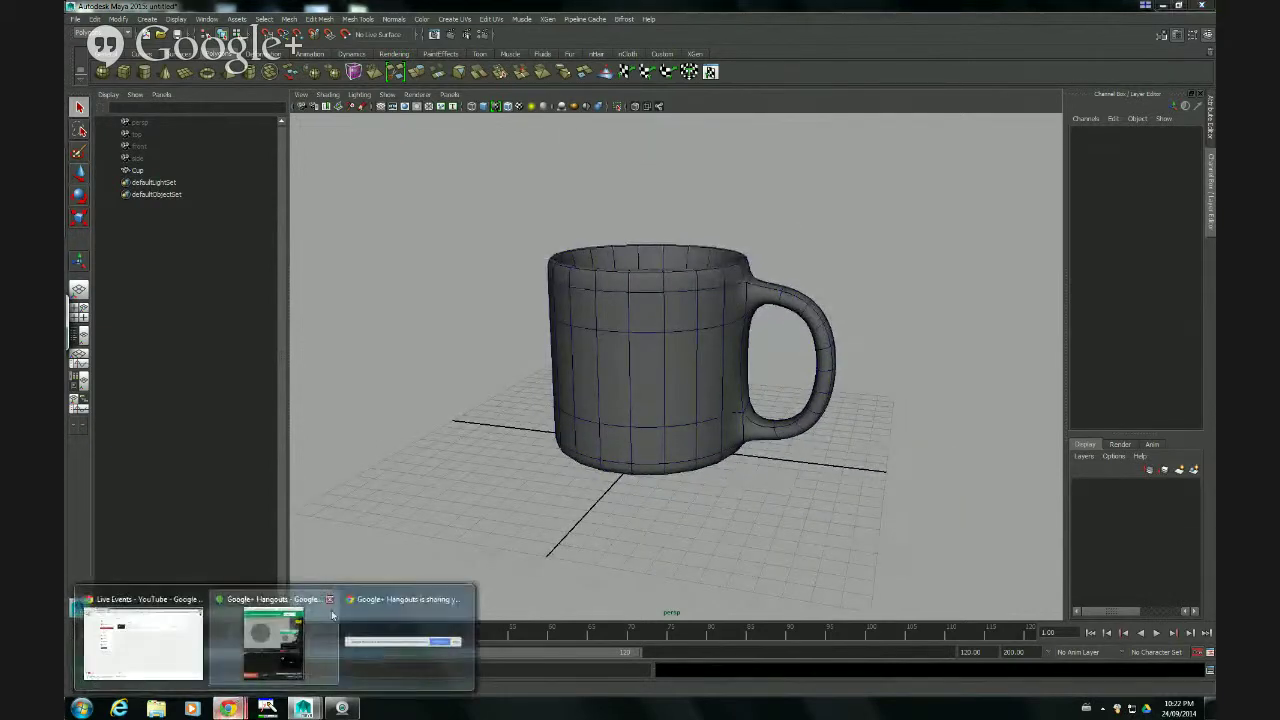
{"action": "left_click", "coordinate": [268, 636]}
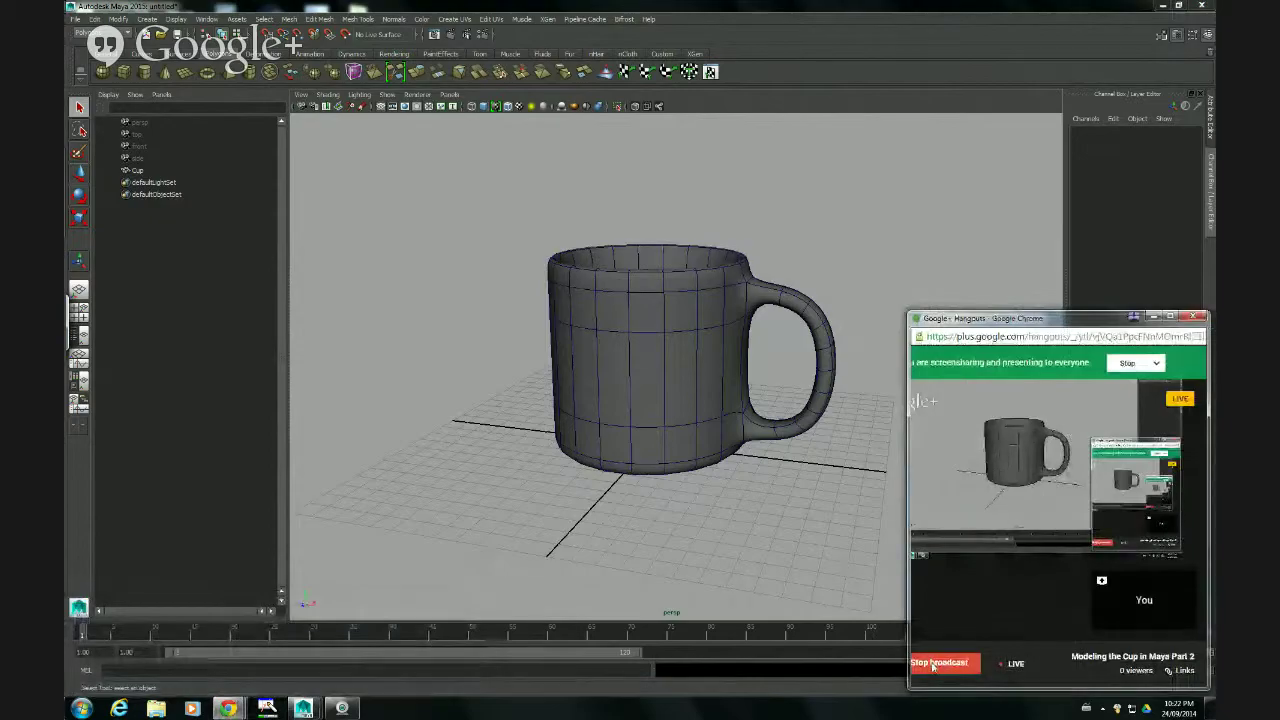